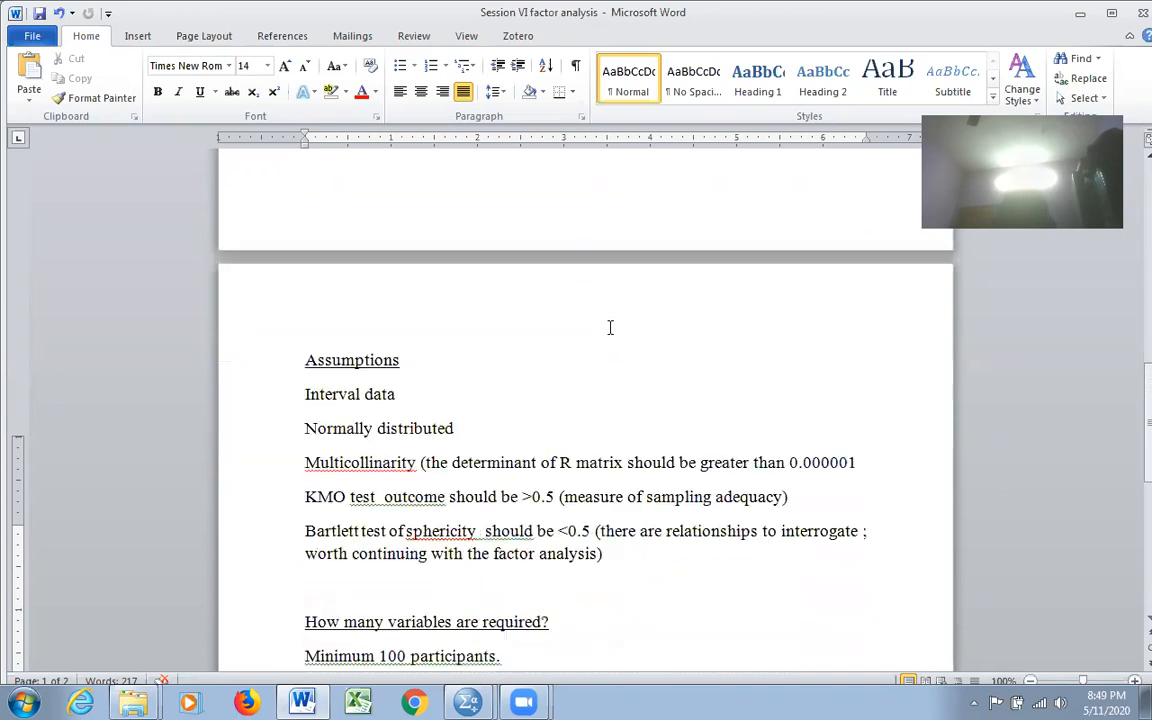
{"action": "scroll", "coordinate": [610, 327], "scroll_direction": "down", "scroll_amount": 8}
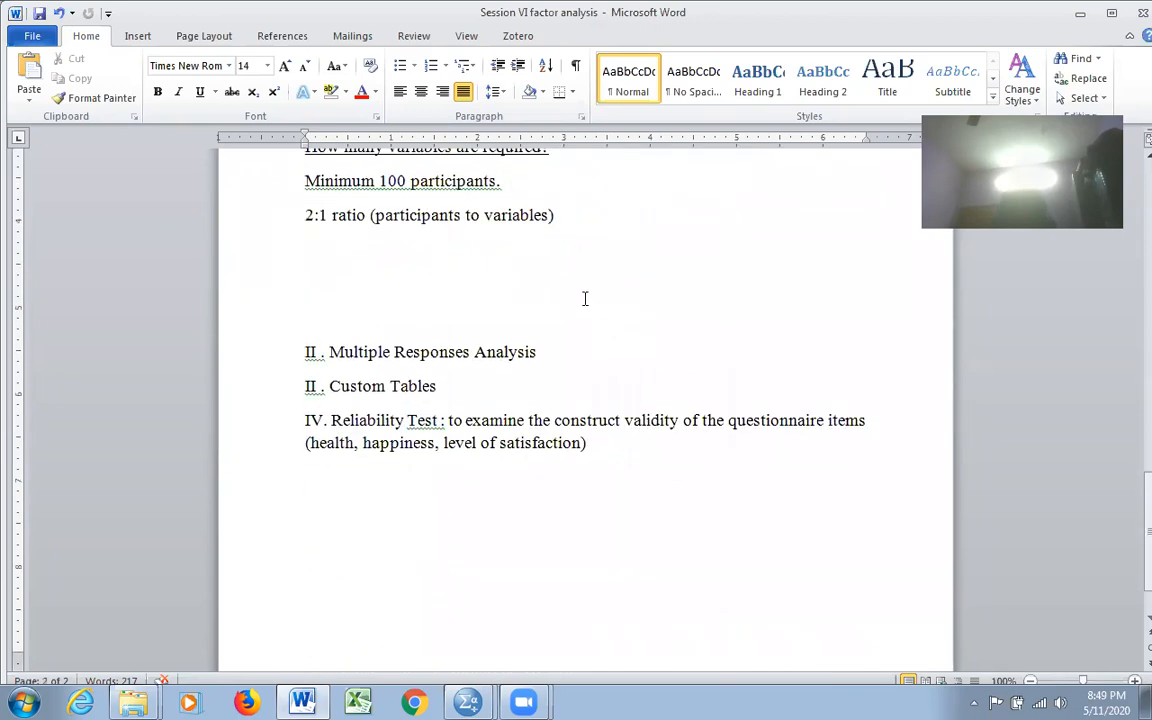
Step: Hide the Word notes and start opening a data file from the Desktop
{"action": "scroll", "coordinate": [585, 298], "scroll_direction": "down", "scroll_amount": 1}
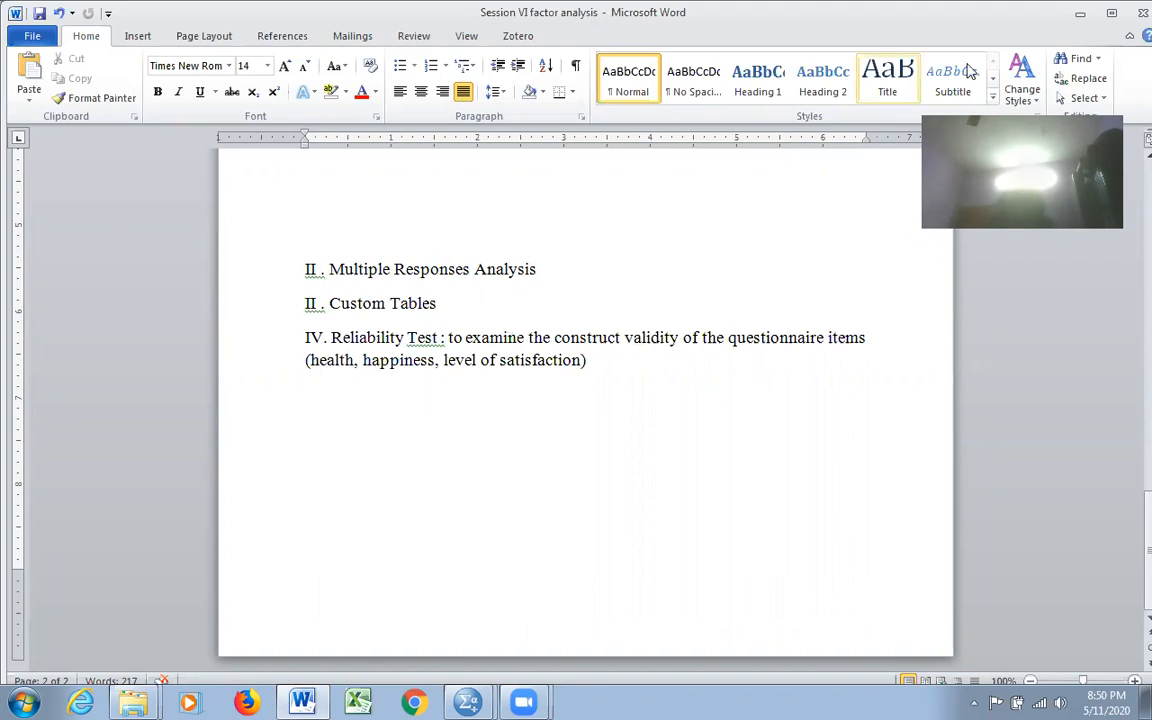
{"action": "left_click", "coordinate": [1079, 14]}
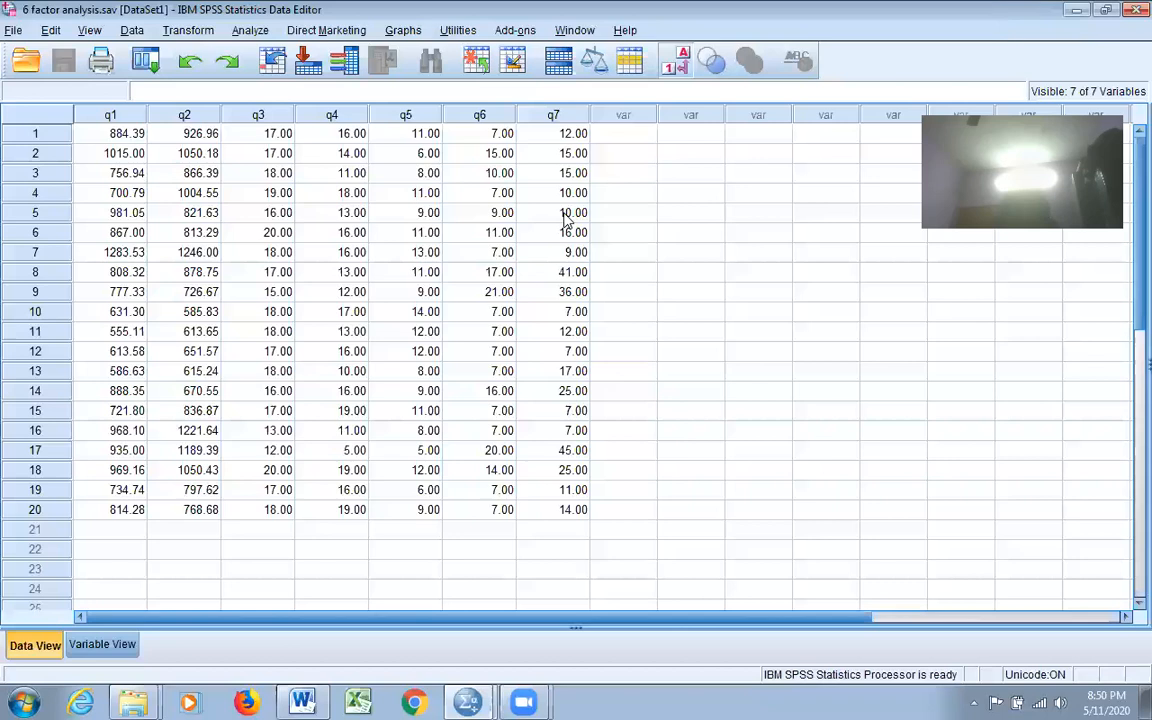
{"action": "left_click", "coordinate": [13, 31]}
{"action": "mouse_move", "coordinate": [44, 78]}
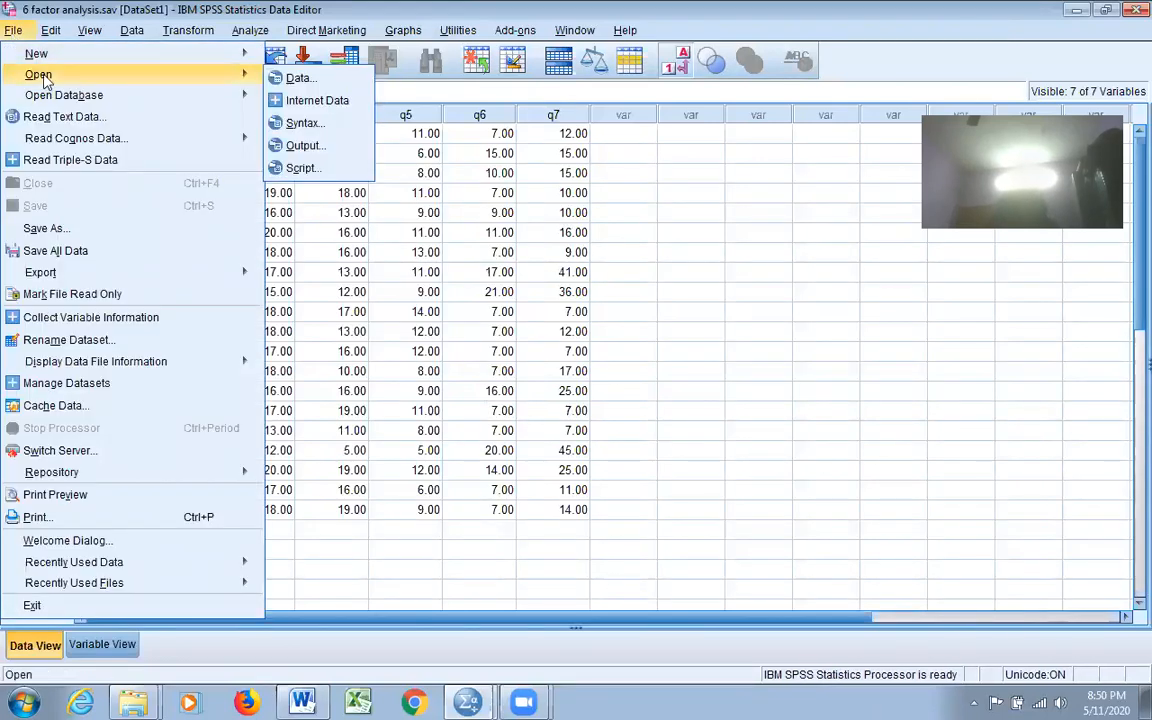
{"action": "left_click", "coordinate": [290, 78]}
{"action": "left_click", "coordinate": [671, 214]}
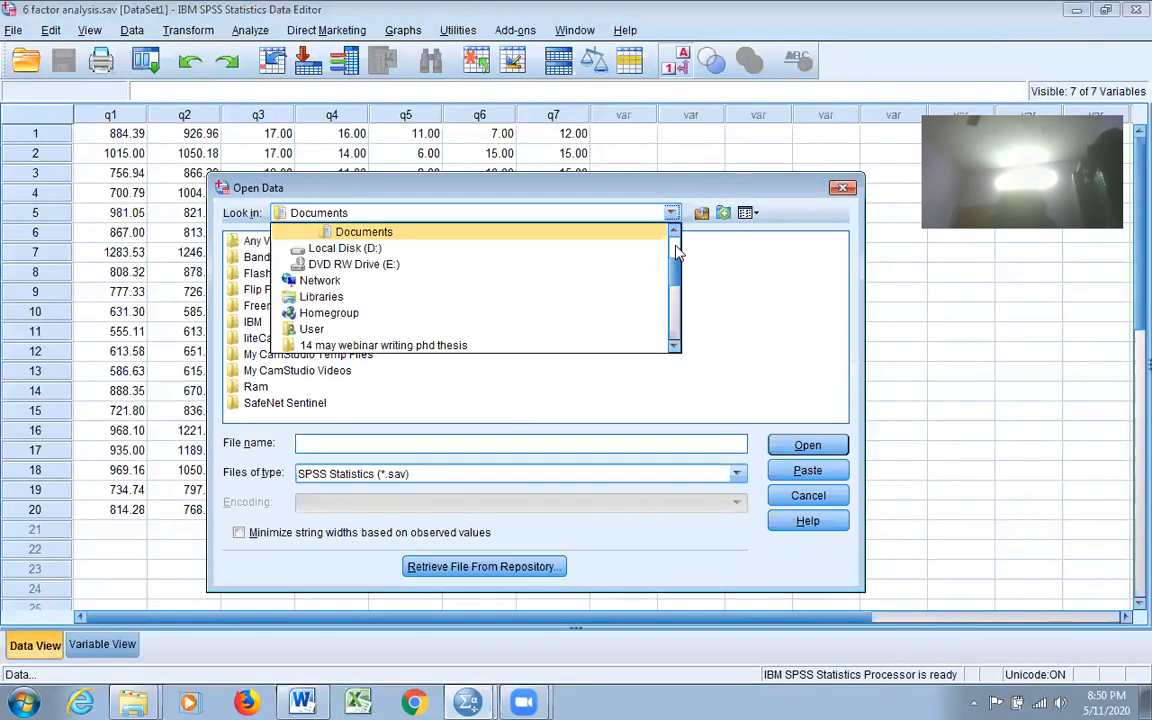
{"action": "scroll", "coordinate": [676, 258], "scroll_direction": "up", "scroll_amount": 2}
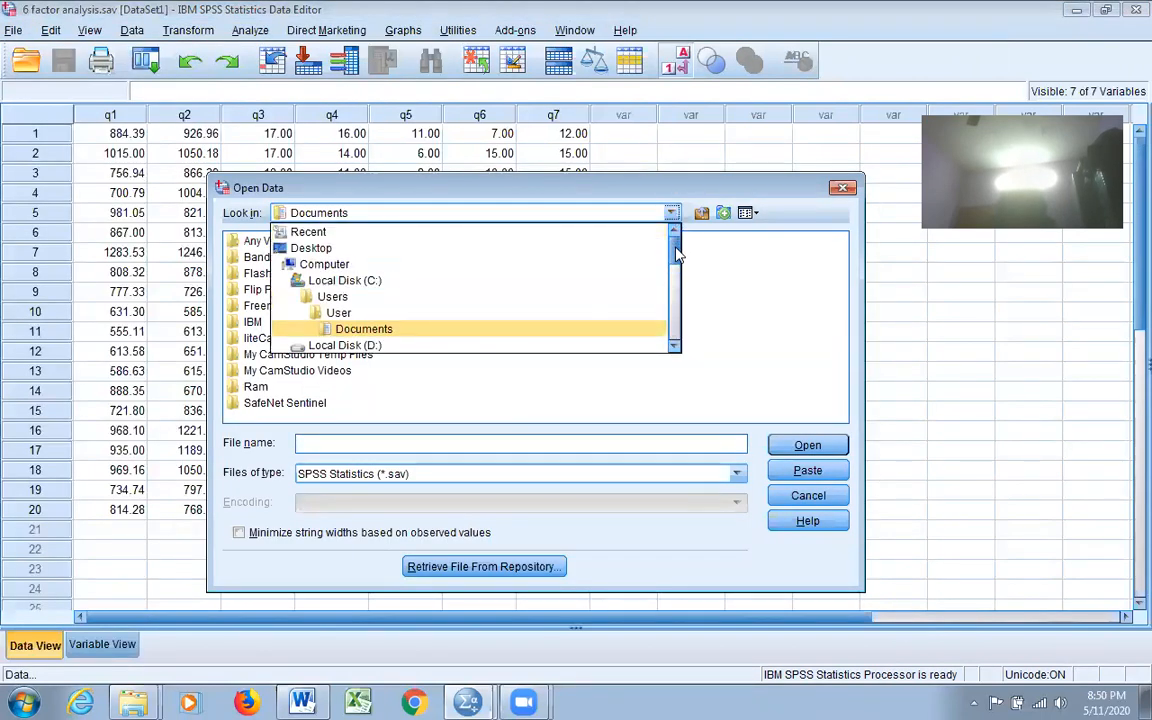
{"action": "left_click", "coordinate": [327, 250]}
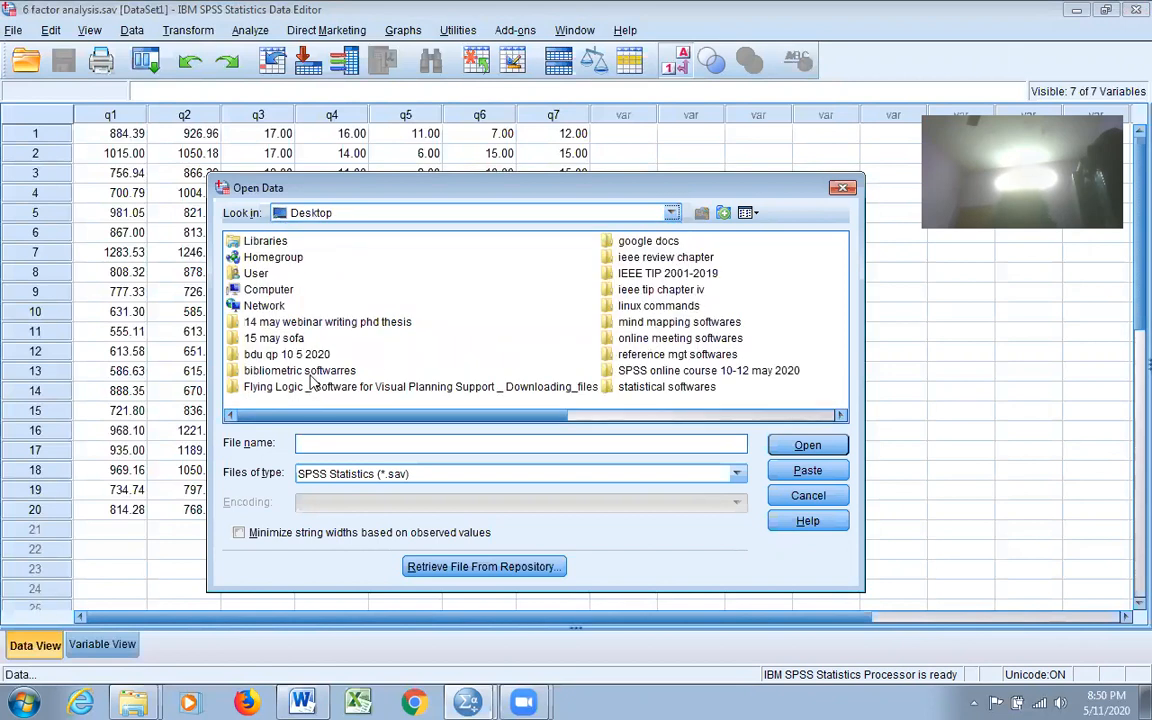
Step: Open 7 reliability.sav from SPSS online course 10-12 may 2020 > Final data set for the online classes
{"action": "left_click", "coordinate": [290, 371]}
{"action": "left_click", "coordinate": [741, 373]}
{"action": "double_click", "coordinate": [741, 373]}
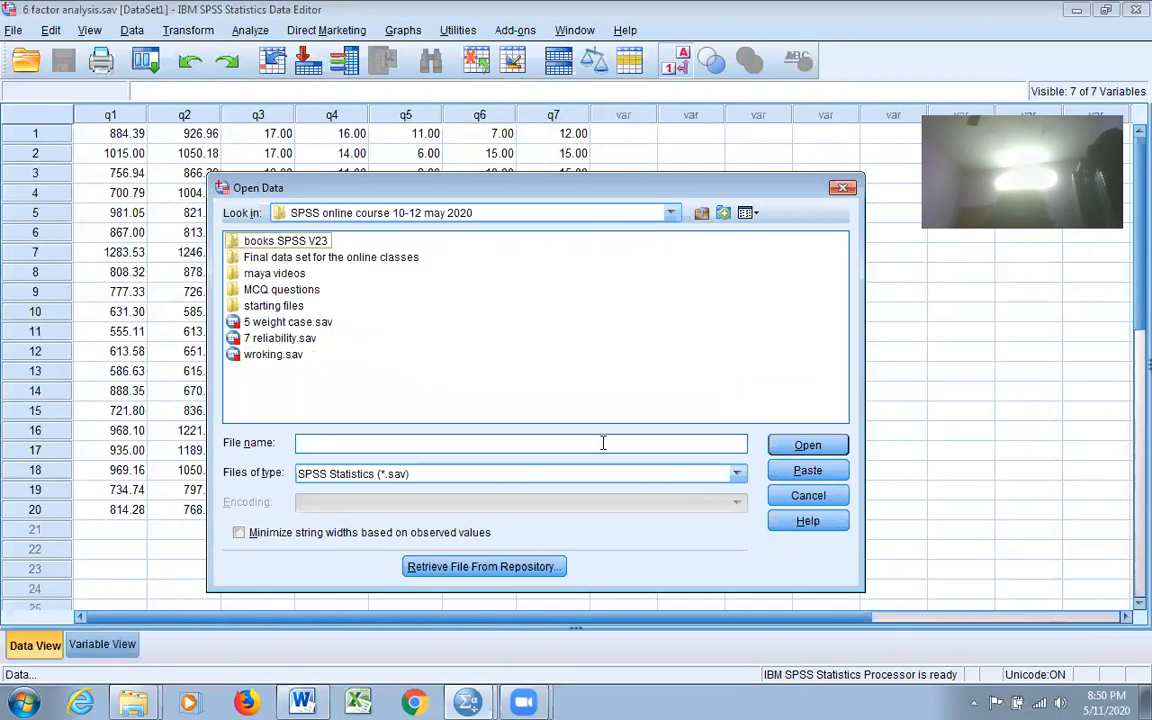
{"action": "left_click", "coordinate": [300, 258]}
{"action": "double_click", "coordinate": [300, 258]}
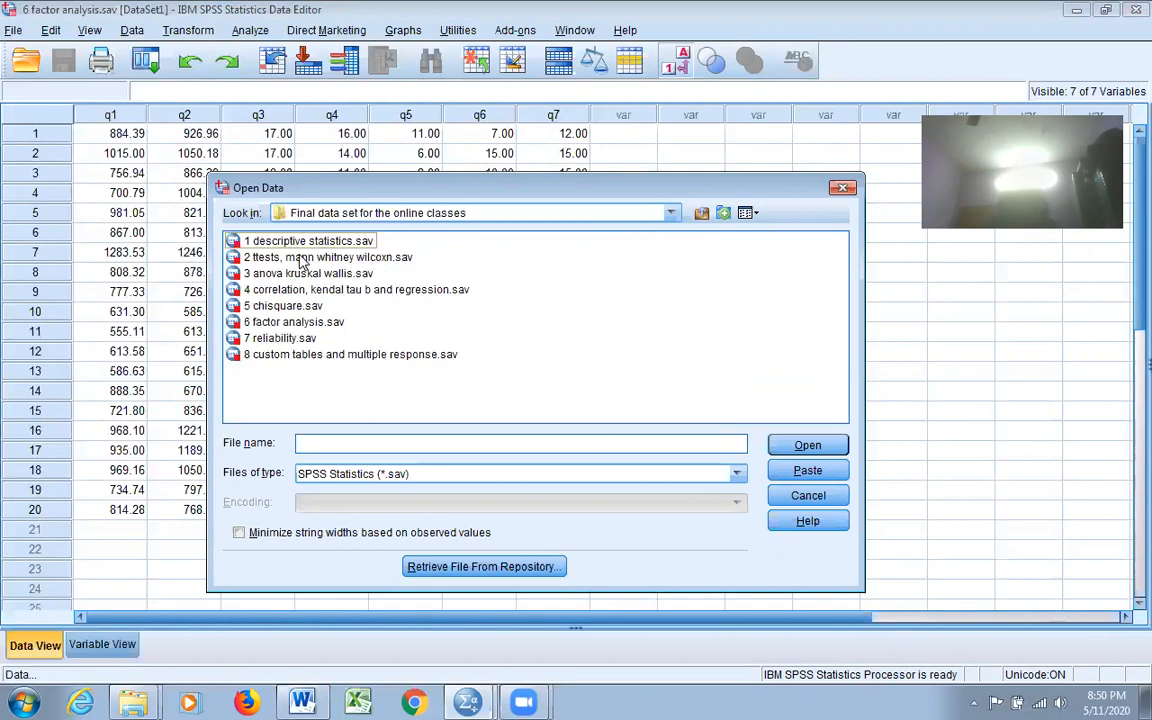
{"action": "left_click", "coordinate": [280, 341]}
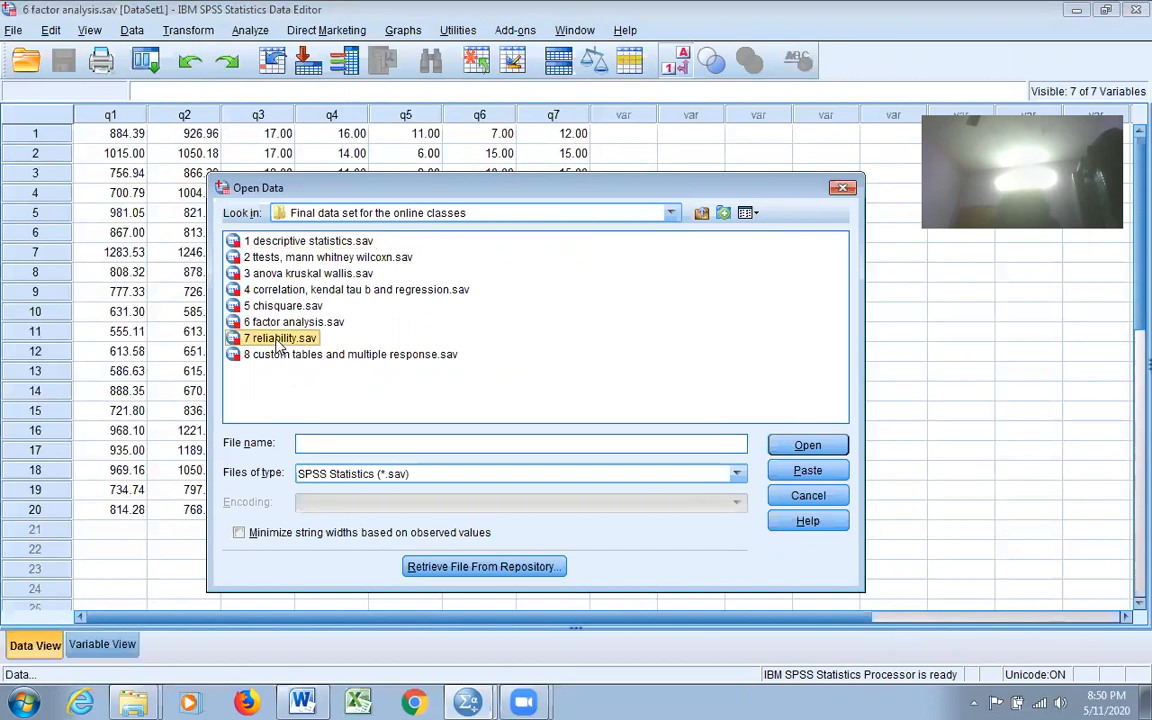
{"action": "left_click", "coordinate": [810, 446]}
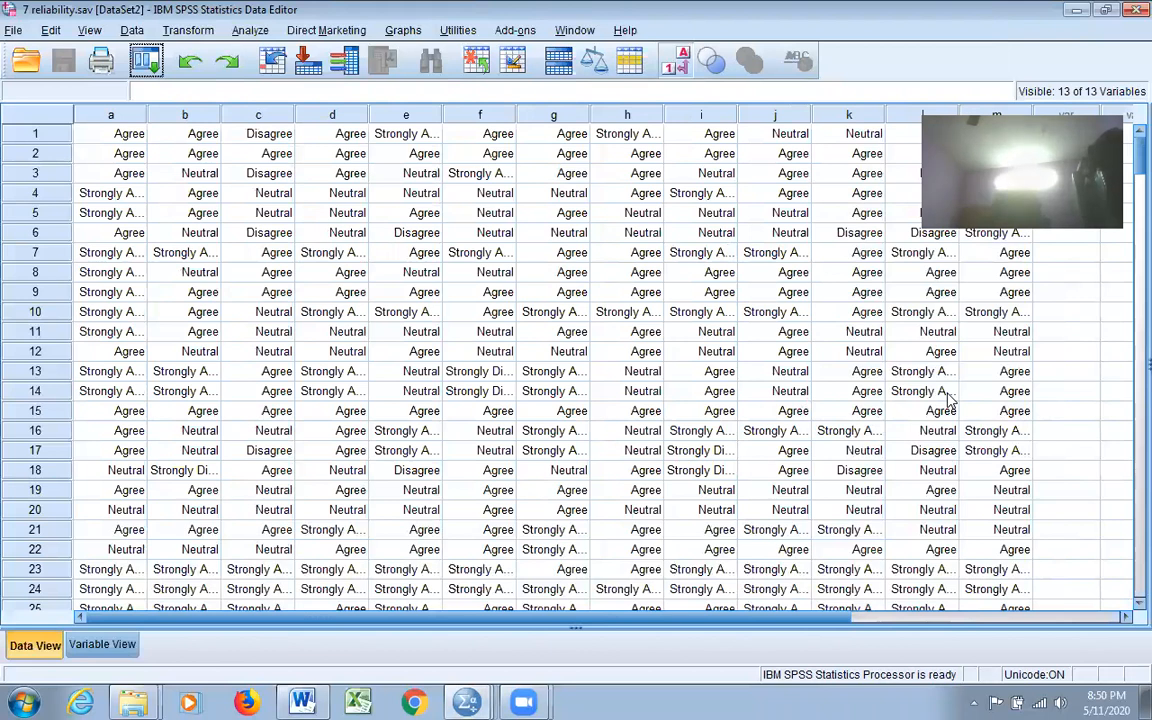
Step: Scroll through all 265 responses, then show the definitions of variables a–m in Variable View
{"action": "left_click", "coordinate": [102, 645]}
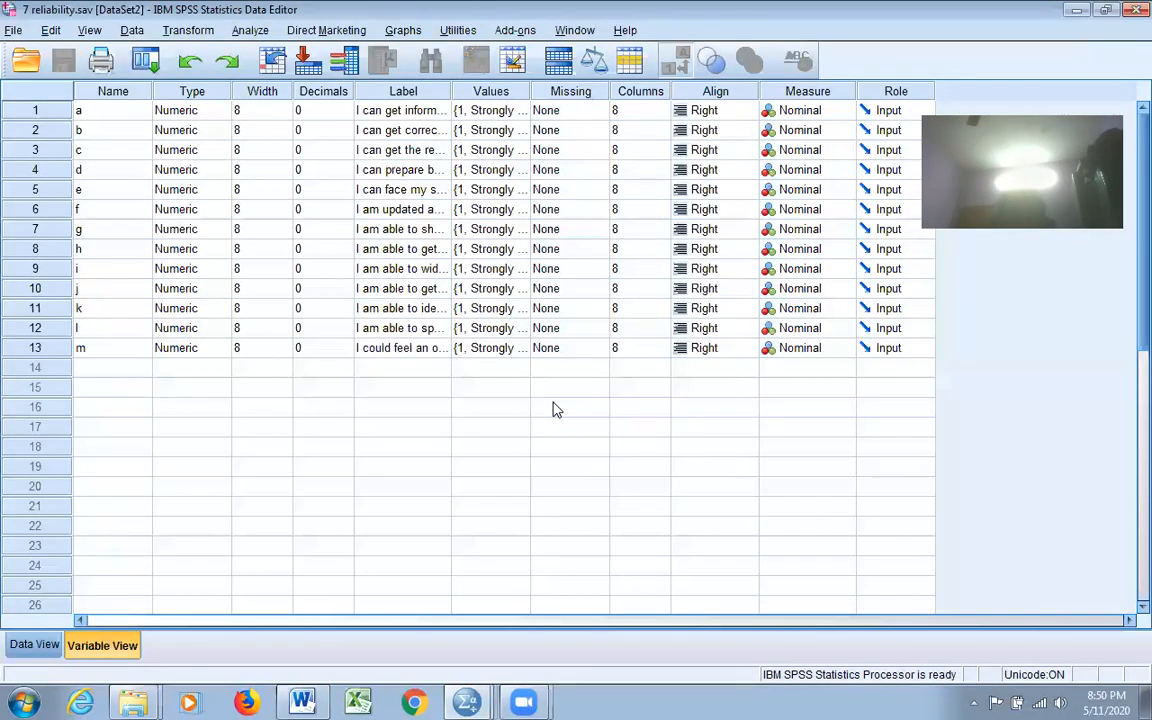
{"action": "left_click", "coordinate": [38, 646]}
{"action": "scroll", "coordinate": [1133, 297], "scroll_direction": "down", "scroll_amount": 4}
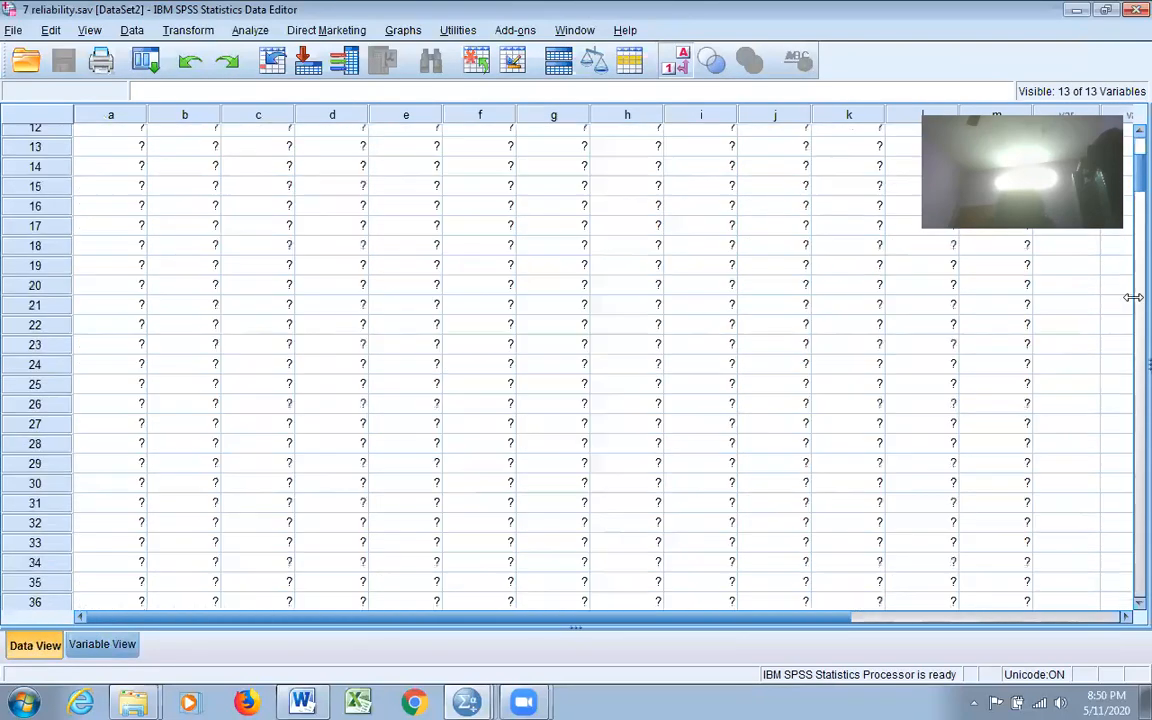
{"action": "left_click_drag", "start_coordinate": [1133, 297], "coordinate": [1131, 590]}
{"action": "scroll", "coordinate": [265, 328], "scroll_direction": "up", "scroll_amount": 10}
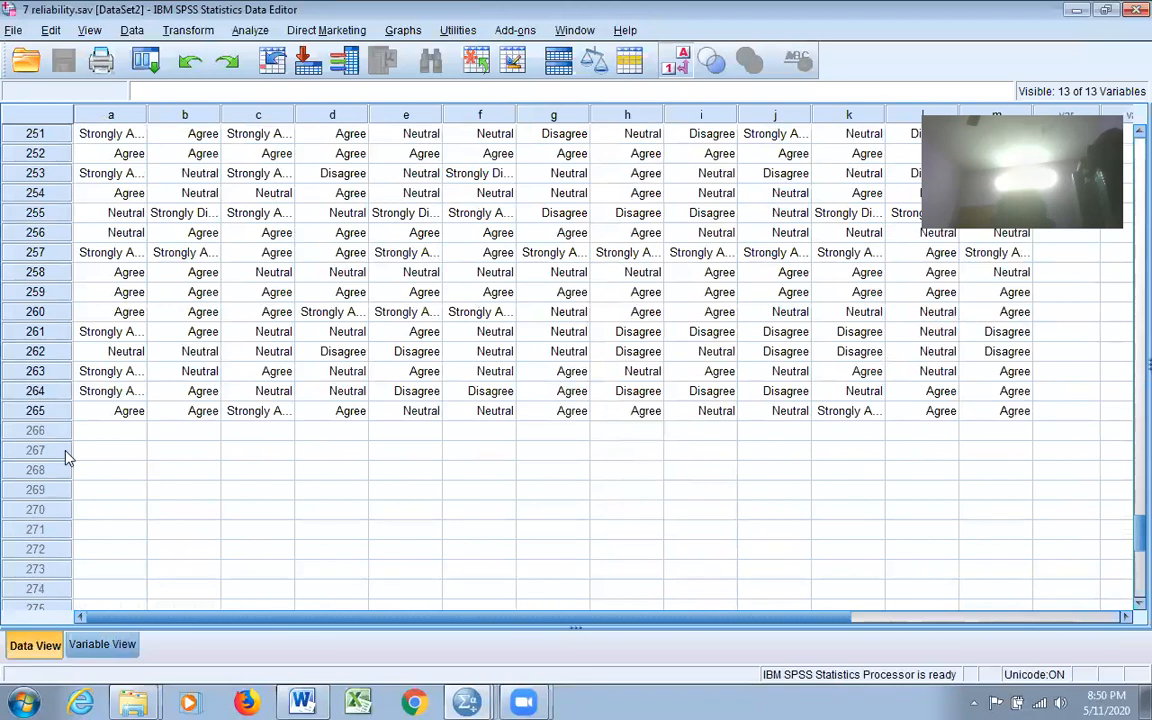
{"action": "left_click", "coordinate": [100, 644]}
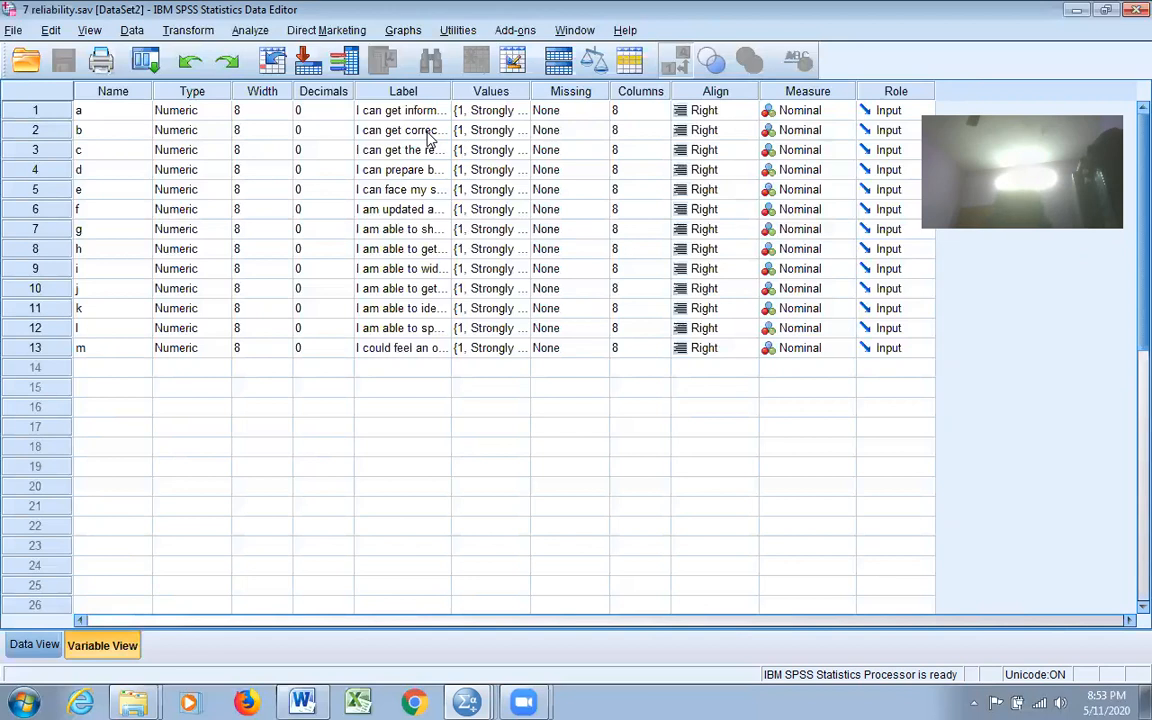
{"action": "mouse_move", "coordinate": [556, 700]}
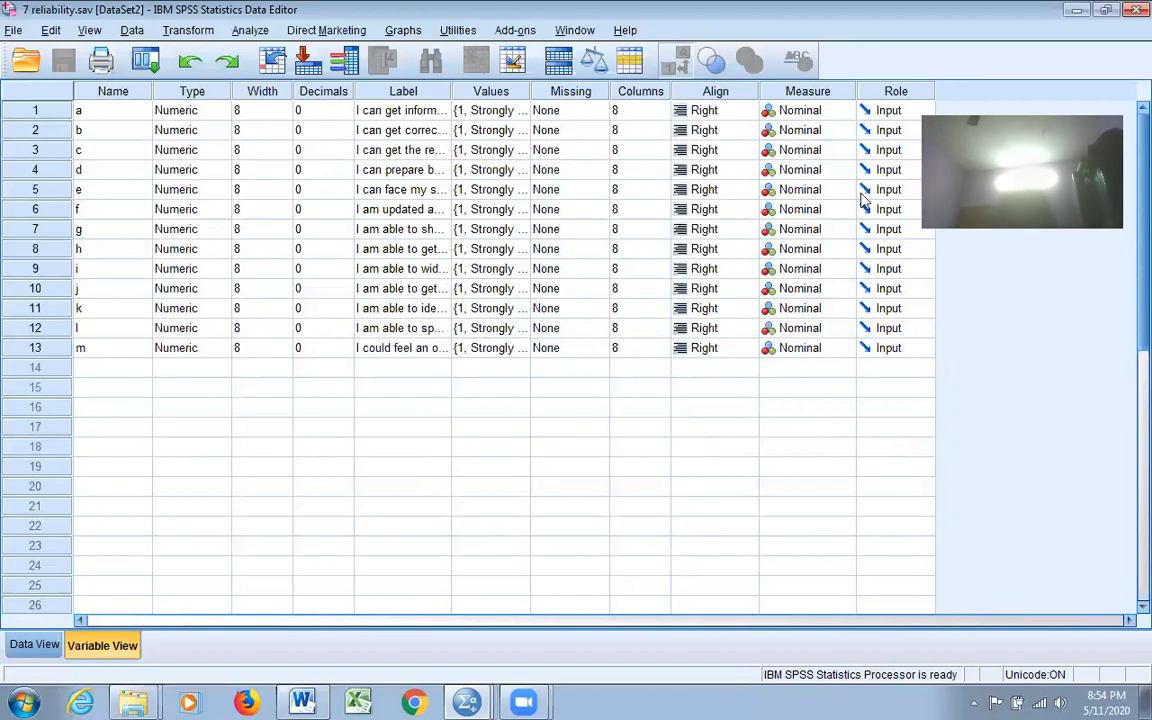
Step: Set up a Reliability Analysis with all 13 items a–m and the Alpha model
{"action": "left_click", "coordinate": [252, 31]}
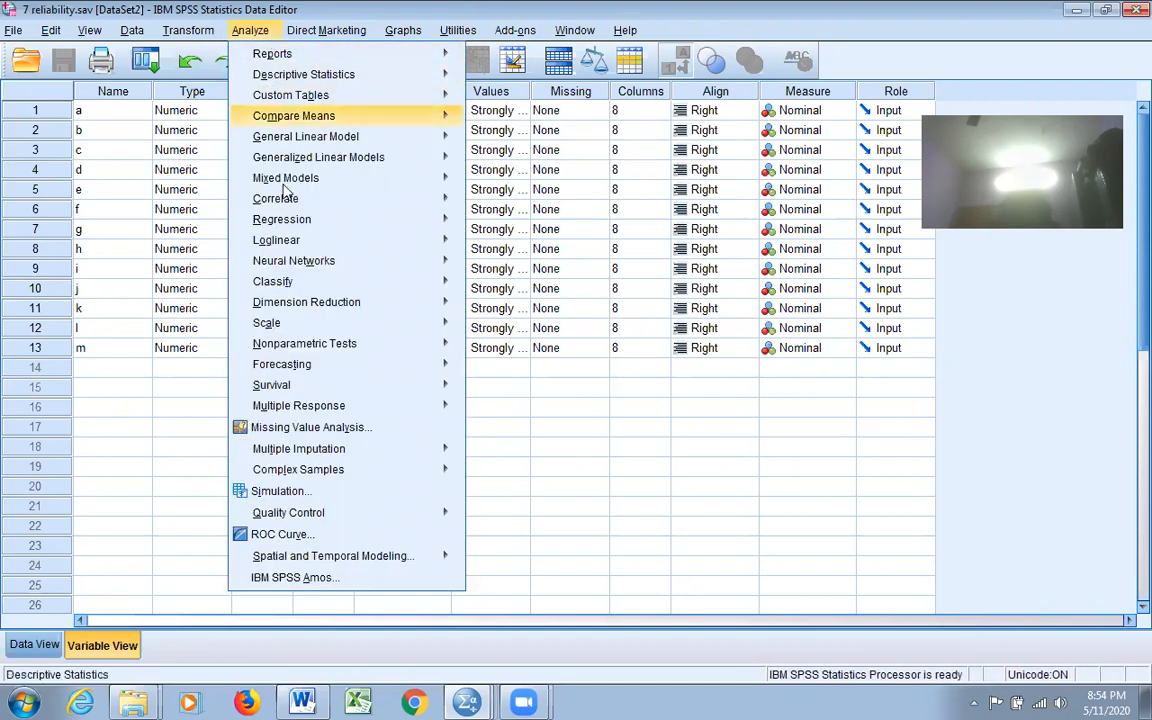
{"action": "mouse_move", "coordinate": [299, 333]}
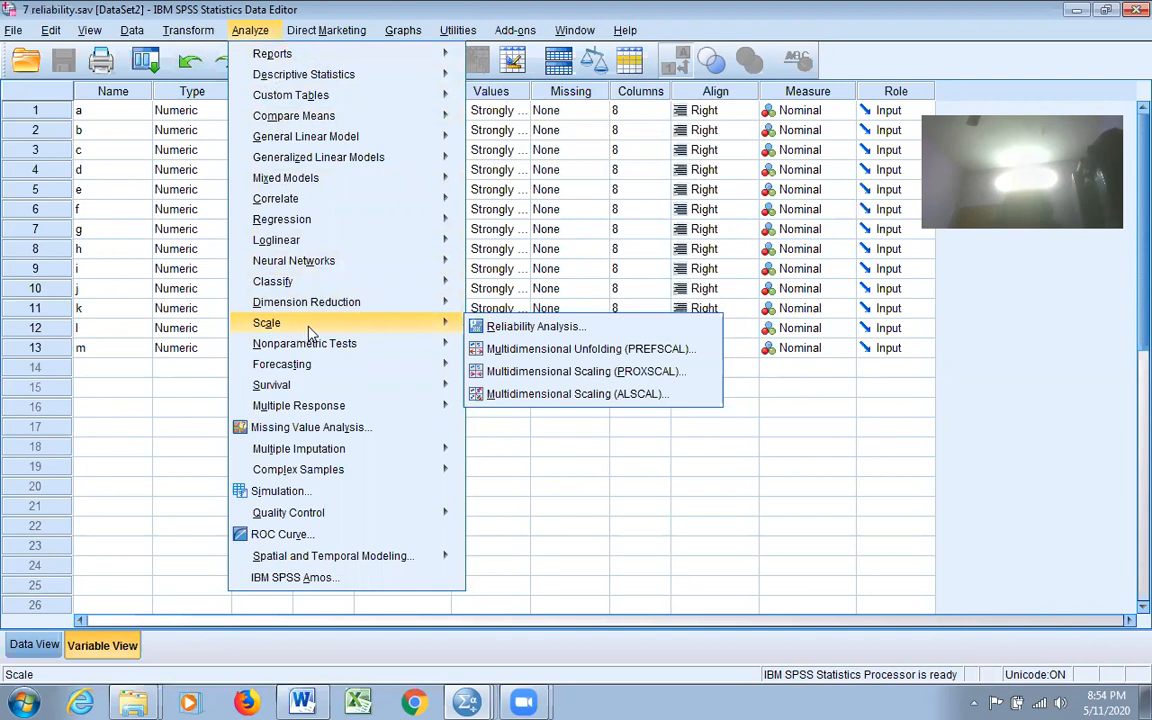
{"action": "mouse_move", "coordinate": [330, 343]}
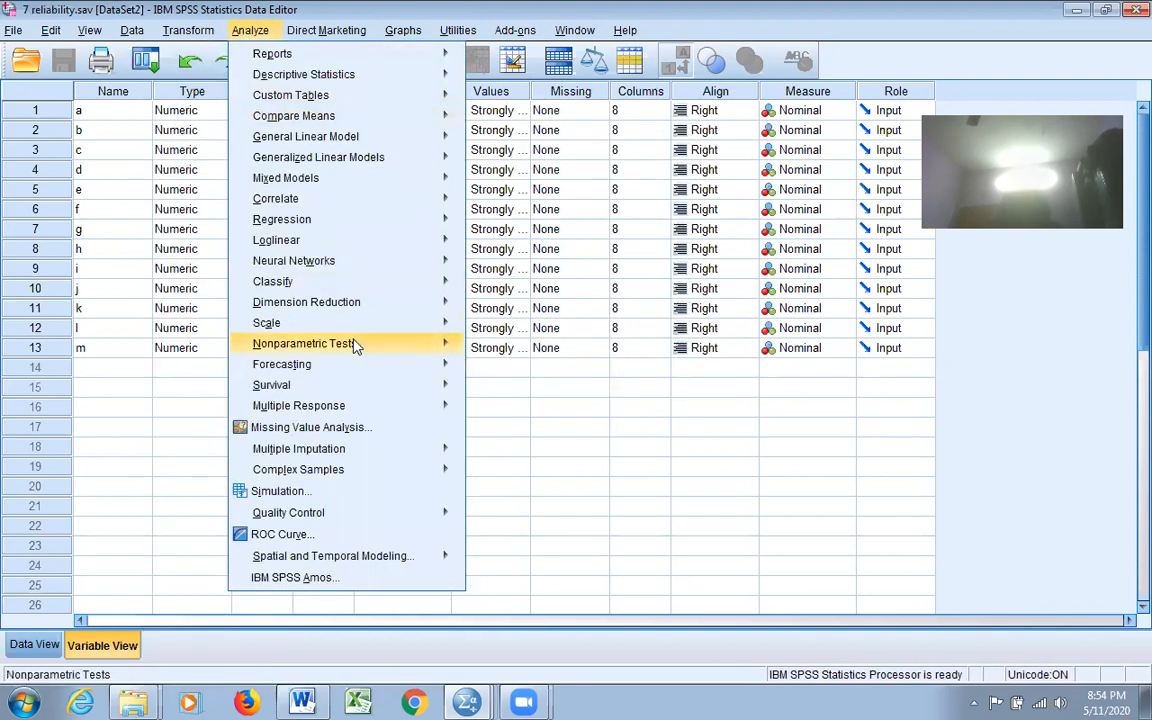
{"action": "mouse_move", "coordinate": [420, 343]}
{"action": "mouse_move", "coordinate": [450, 322]}
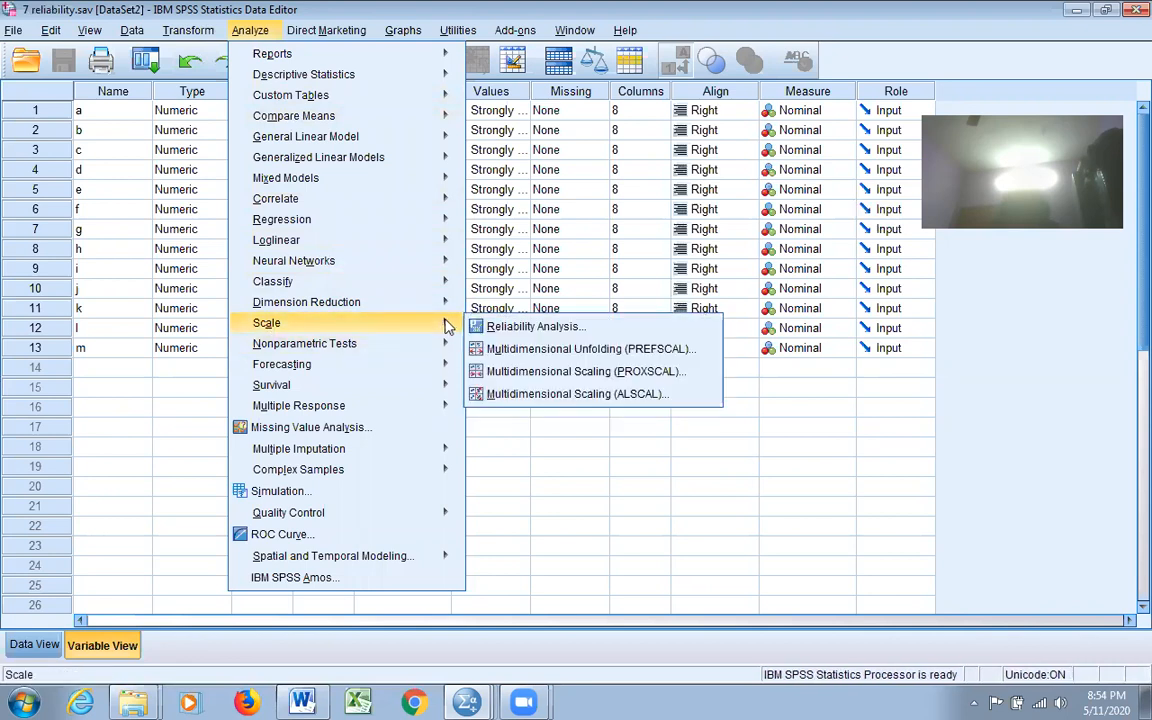
{"action": "left_click", "coordinate": [530, 328]}
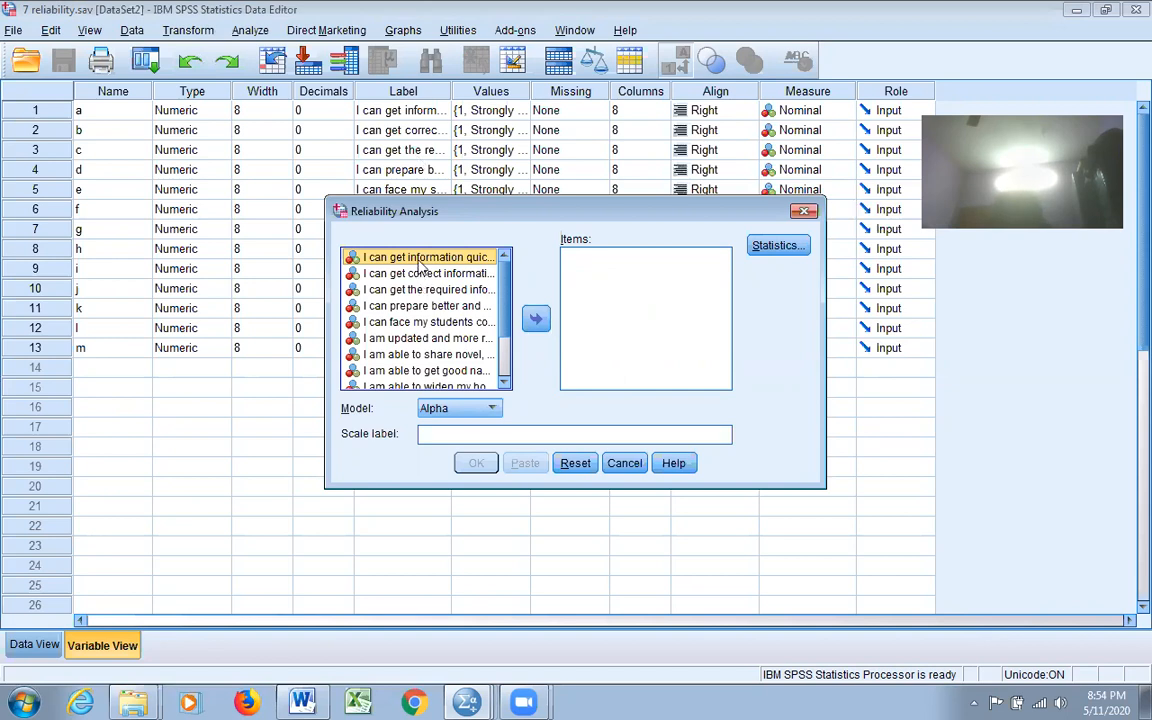
{"action": "key", "text": "ctrl+a"}
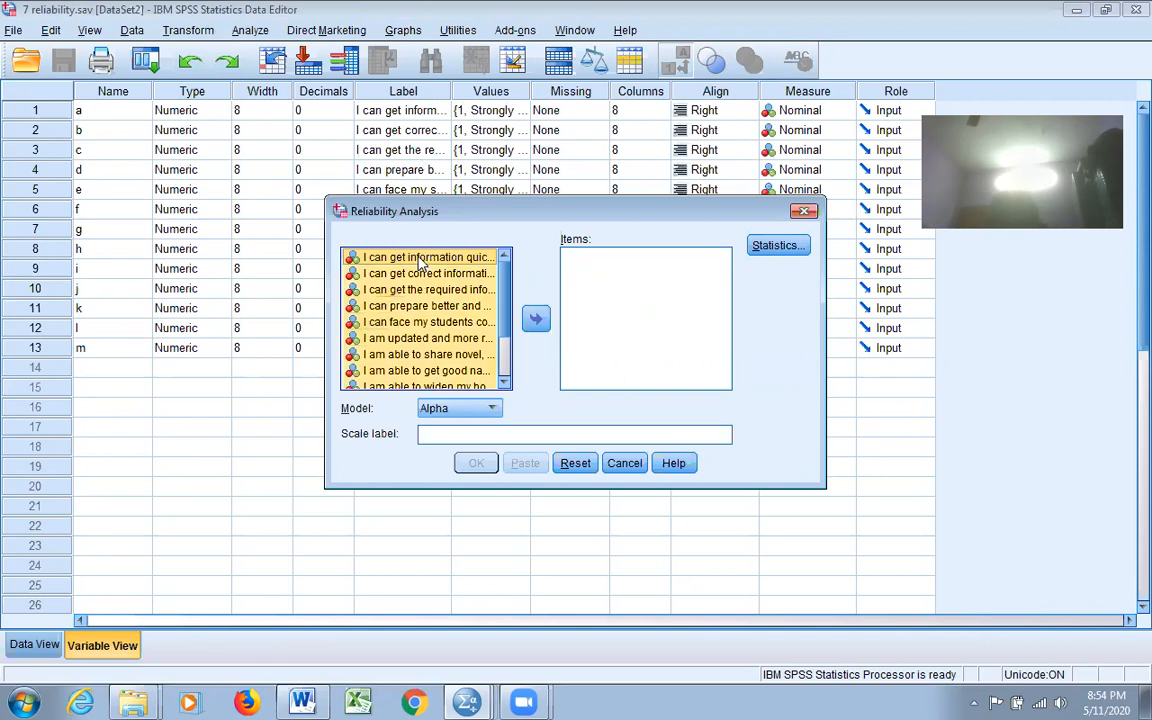
{"action": "left_click", "coordinate": [538, 320]}
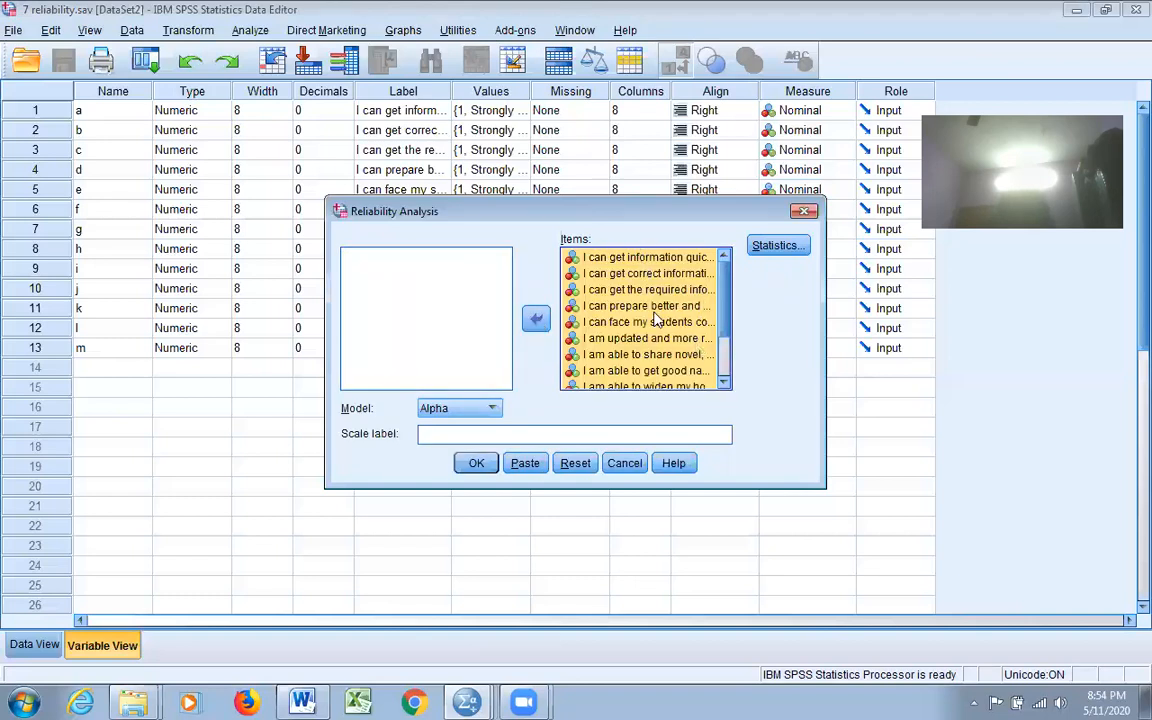
{"action": "left_click", "coordinate": [492, 409]}
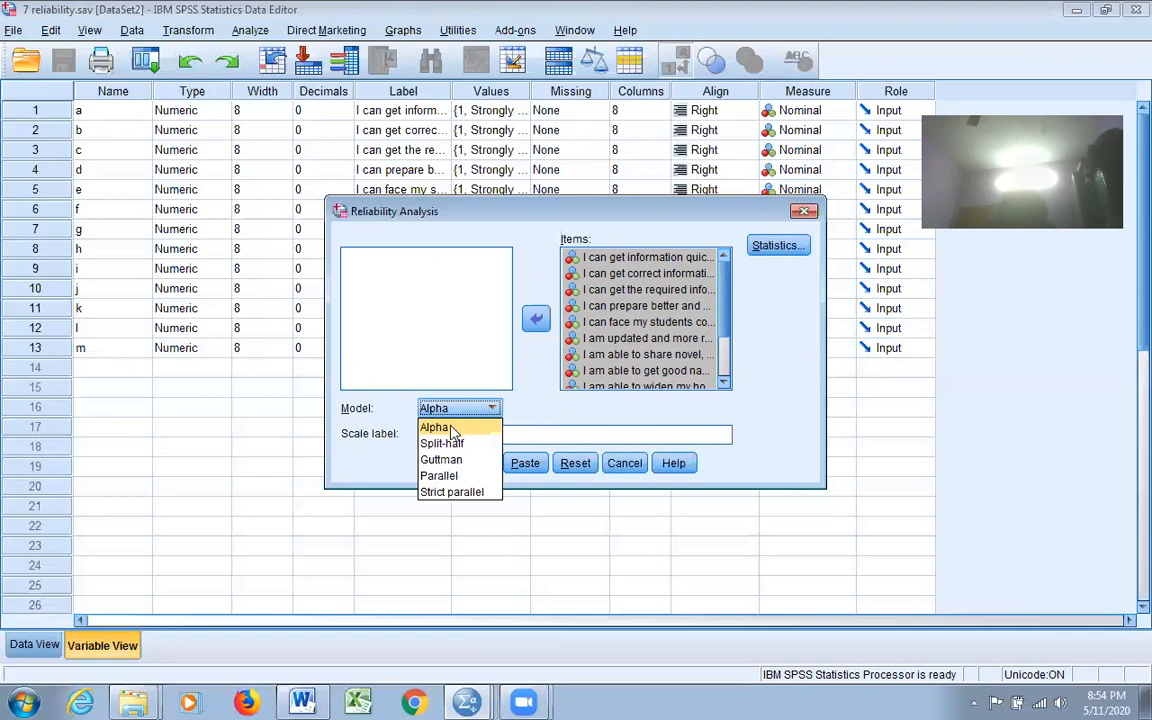
{"action": "left_click", "coordinate": [490, 430]}
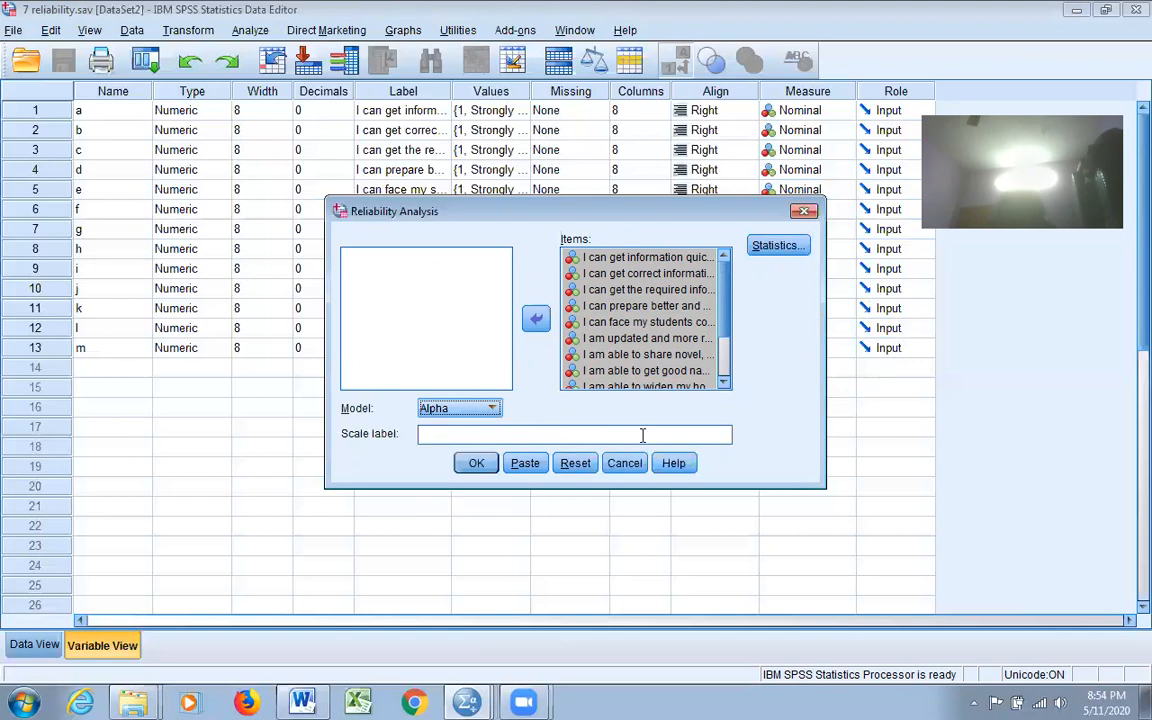
{"action": "left_click", "coordinate": [780, 247]}
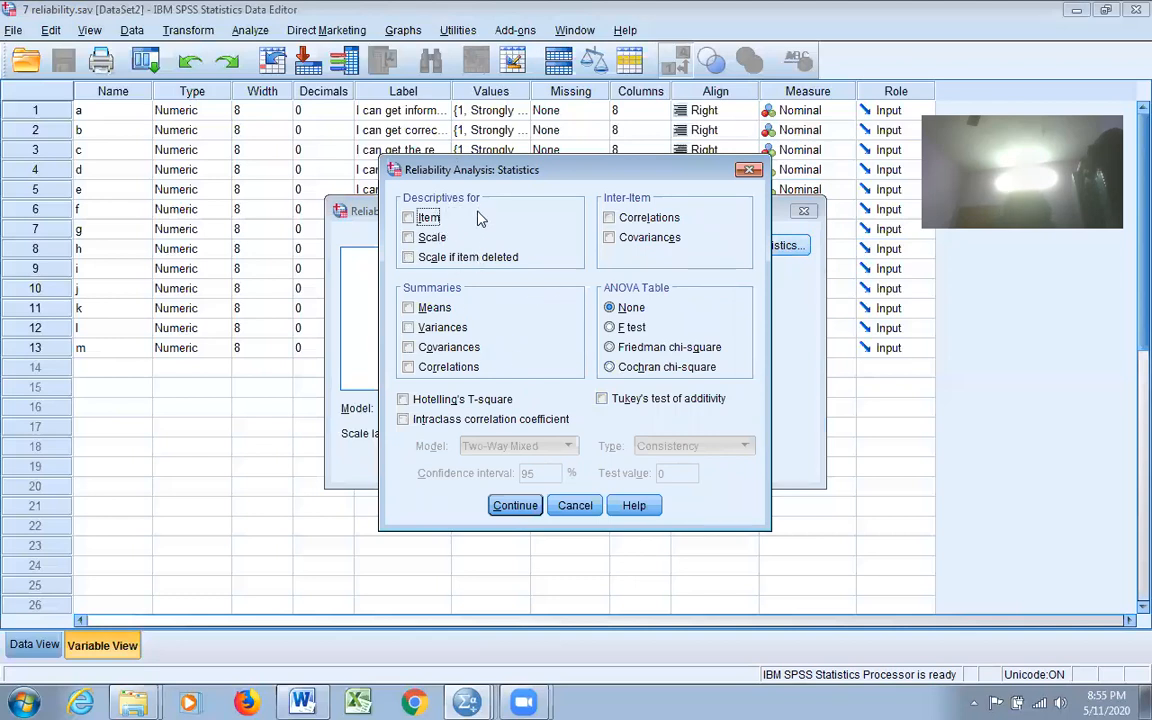
Step: Add item descriptives, scale-if-item-deleted and inter-item correlations, then run it, giving Alpha .819
{"action": "left_click", "coordinate": [408, 217]}
{"action": "left_click", "coordinate": [408, 257]}
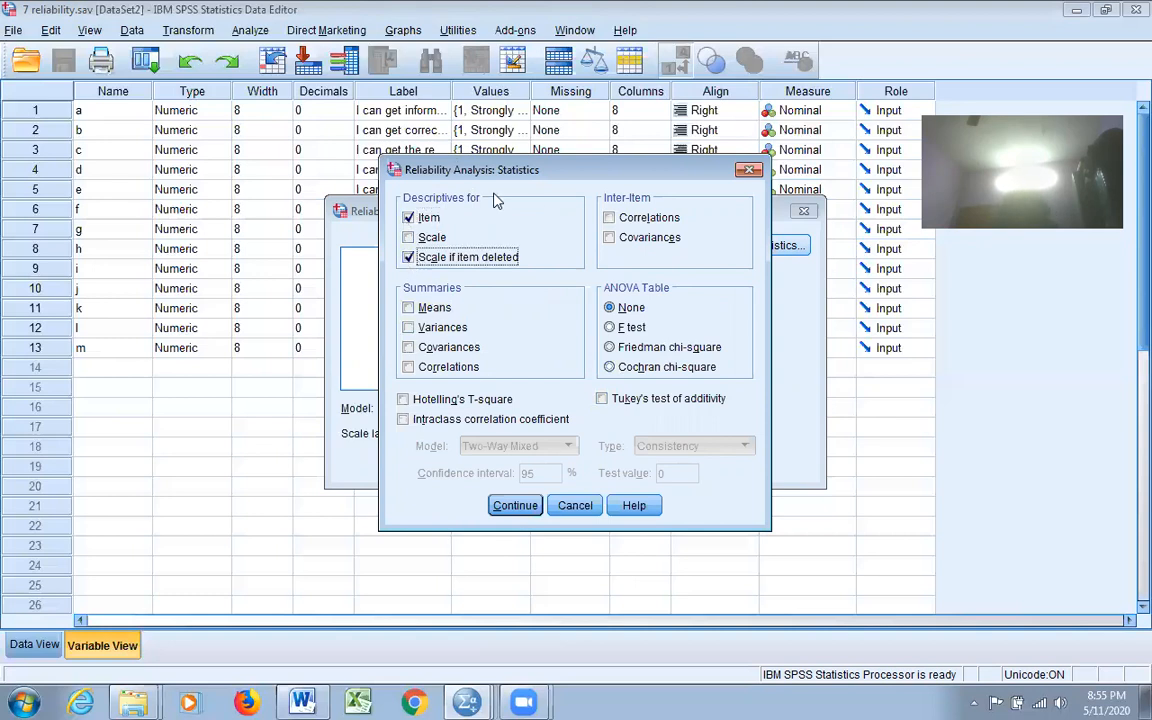
{"action": "left_click", "coordinate": [610, 219]}
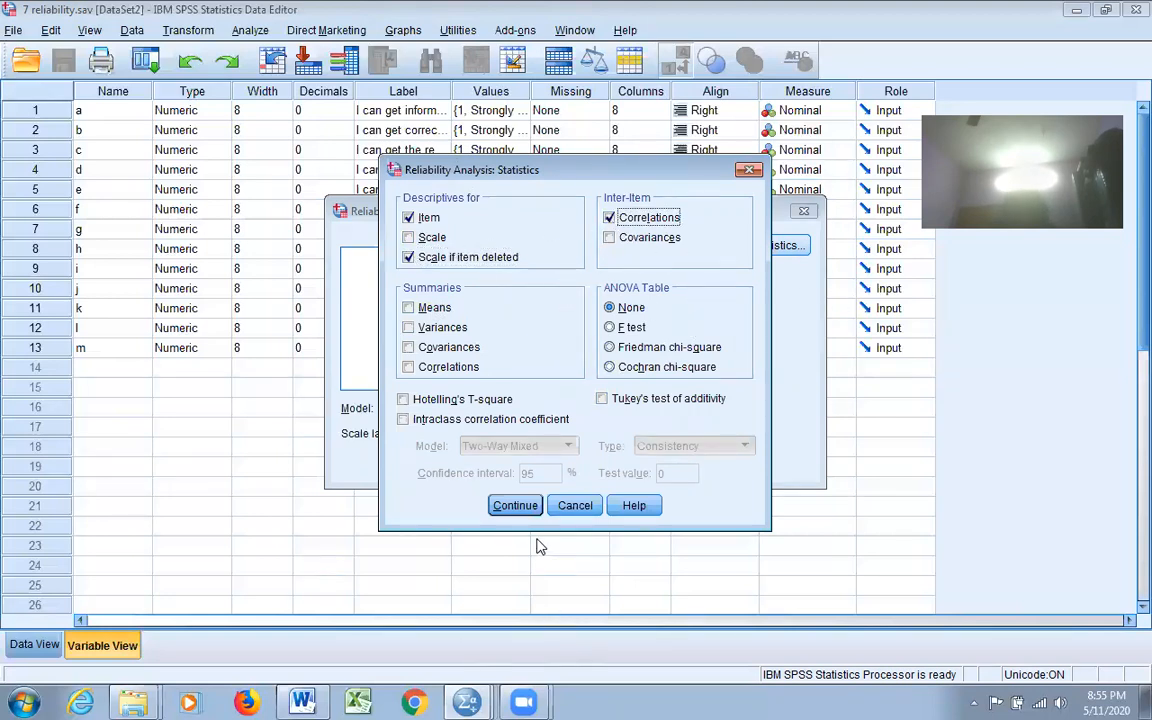
{"action": "left_click", "coordinate": [513, 505]}
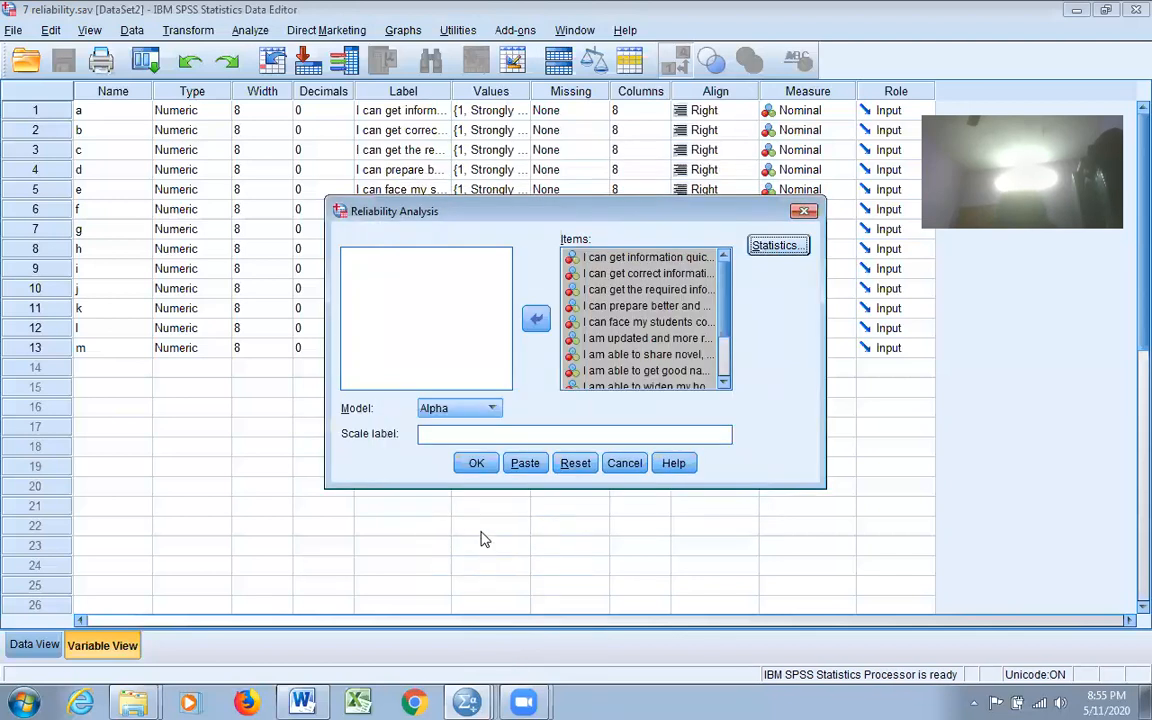
{"action": "left_click", "coordinate": [476, 463]}
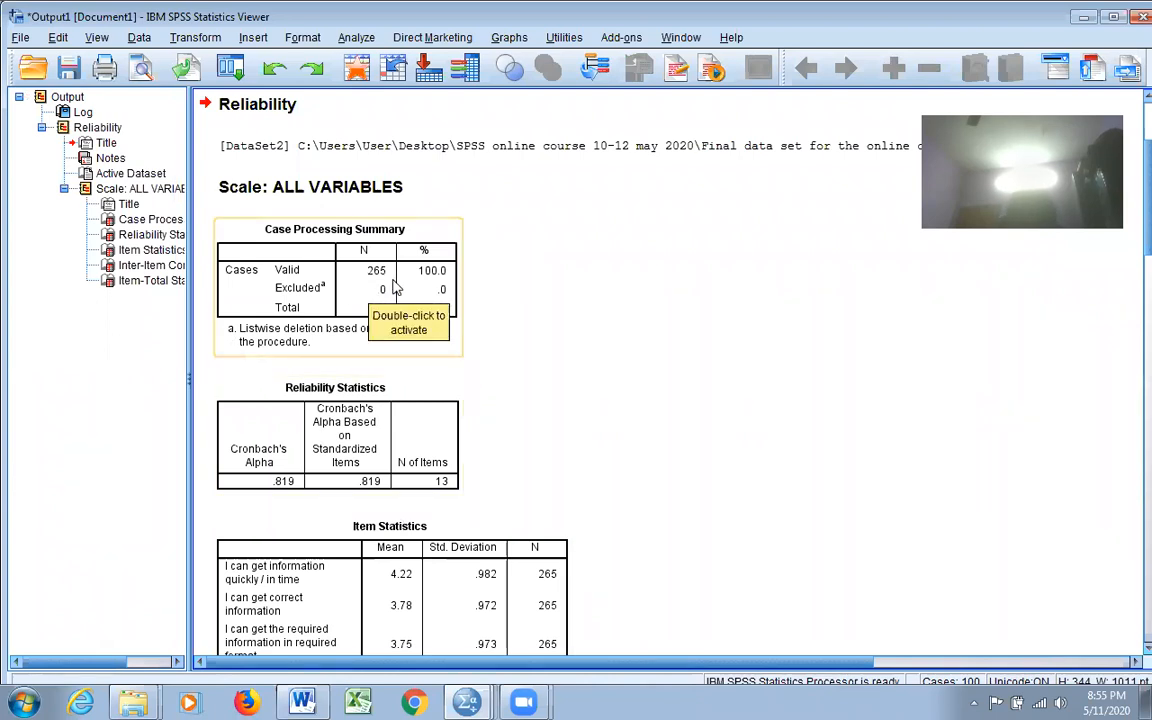
{"action": "scroll", "coordinate": [650, 292], "scroll_direction": "down", "scroll_amount": 10}
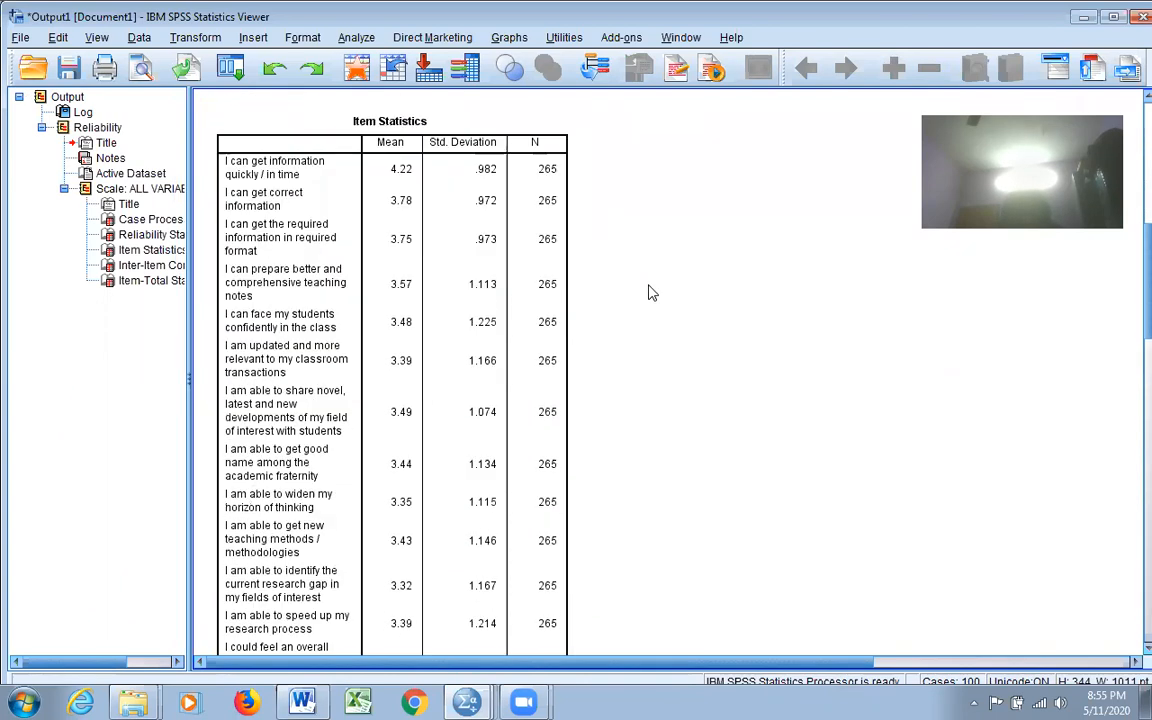
{"action": "scroll", "coordinate": [650, 292], "scroll_direction": "up", "scroll_amount": 10}
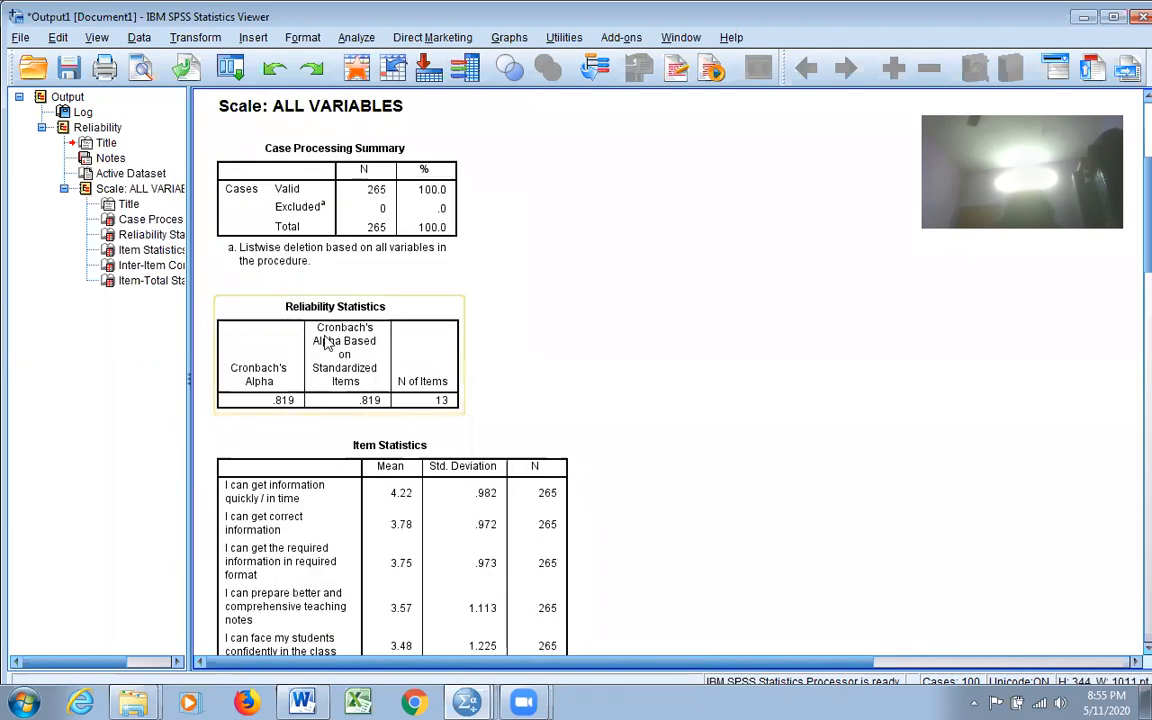
{"action": "scroll", "coordinate": [753, 308], "scroll_direction": "down", "scroll_amount": 6}
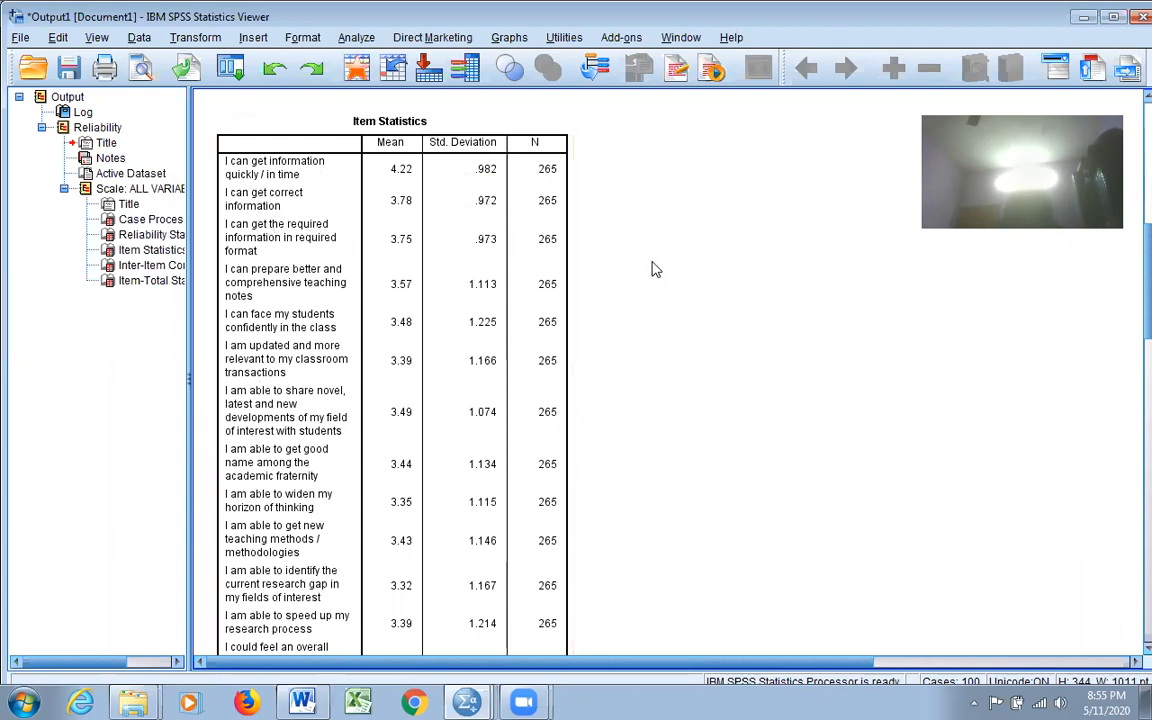
{"action": "scroll", "coordinate": [743, 290], "scroll_direction": "down", "scroll_amount": 10}
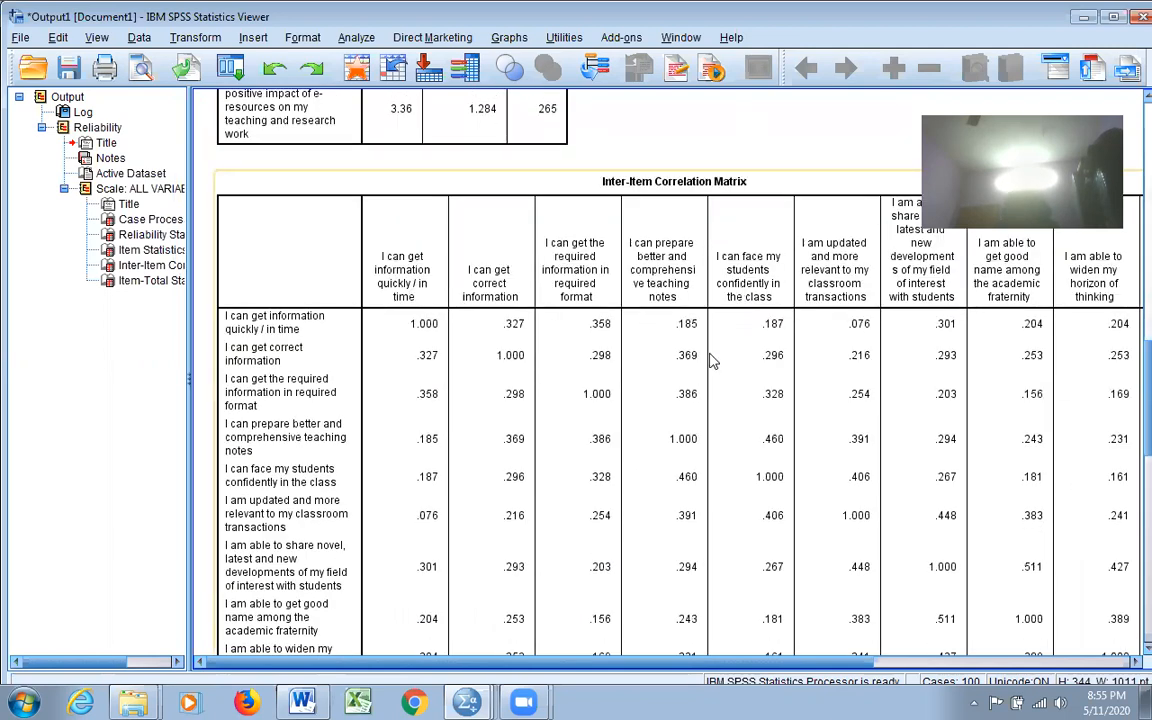
{"action": "scroll", "coordinate": [600, 345], "scroll_direction": "up", "scroll_amount": 2}
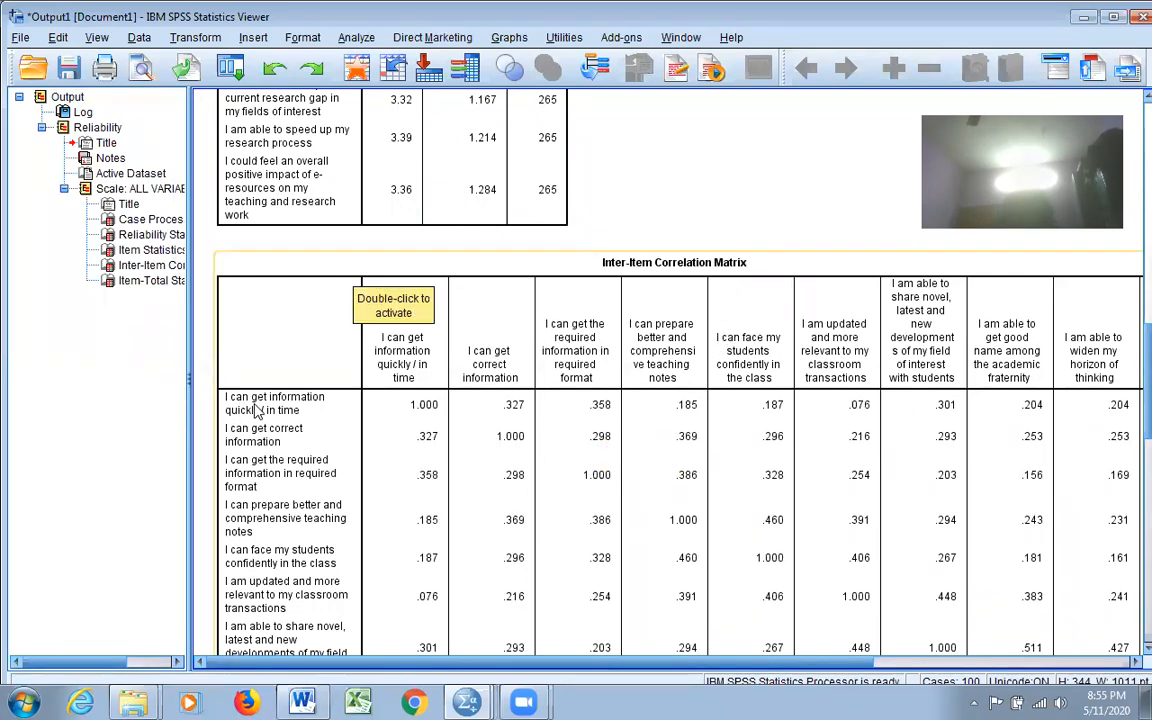
{"action": "scroll", "coordinate": [497, 490], "scroll_direction": "down", "scroll_amount": 5}
{"action": "scroll", "coordinate": [497, 490], "scroll_direction": "up", "scroll_amount": 5}
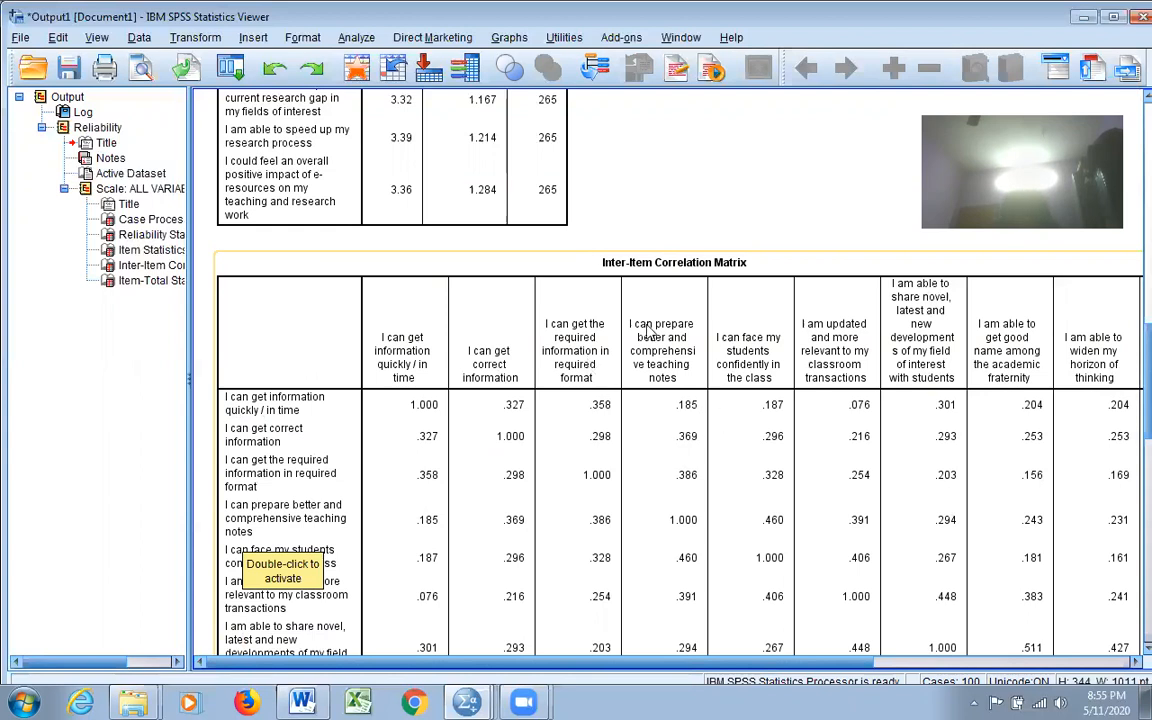
{"action": "scroll", "coordinate": [264, 405], "scroll_direction": "down", "scroll_amount": 2}
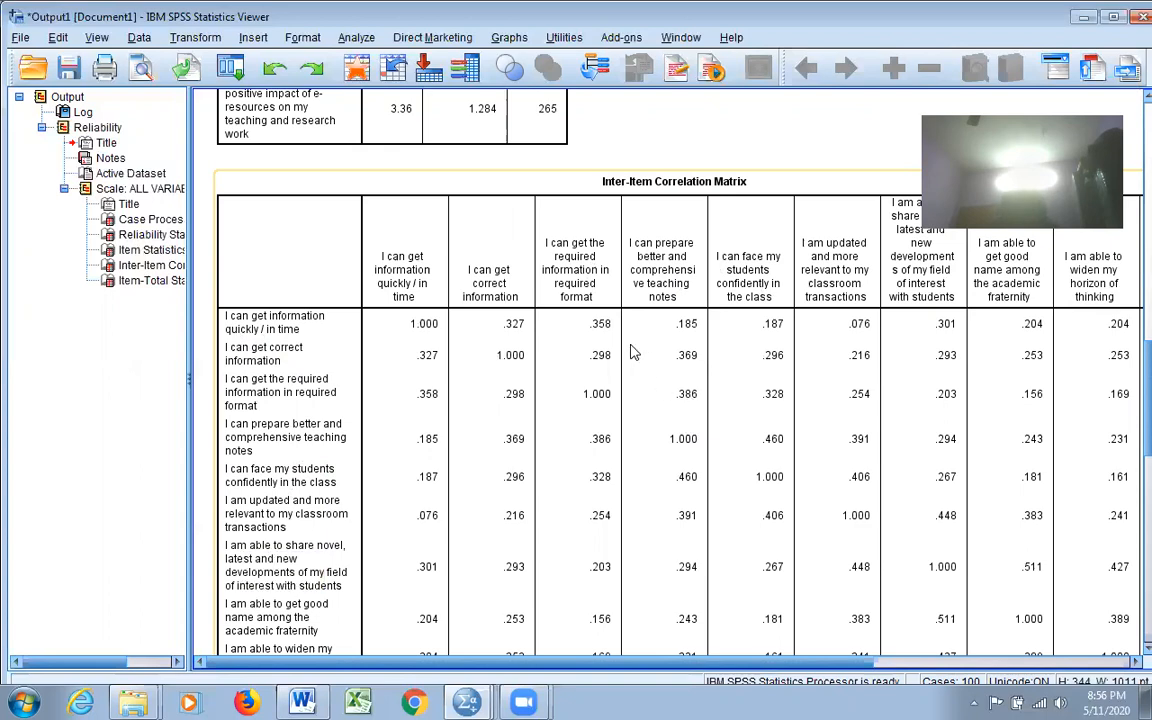
{"action": "scroll", "coordinate": [630, 348], "scroll_direction": "down", "scroll_amount": 8}
{"action": "scroll", "coordinate": [630, 348], "scroll_direction": "down", "scroll_amount": 8}
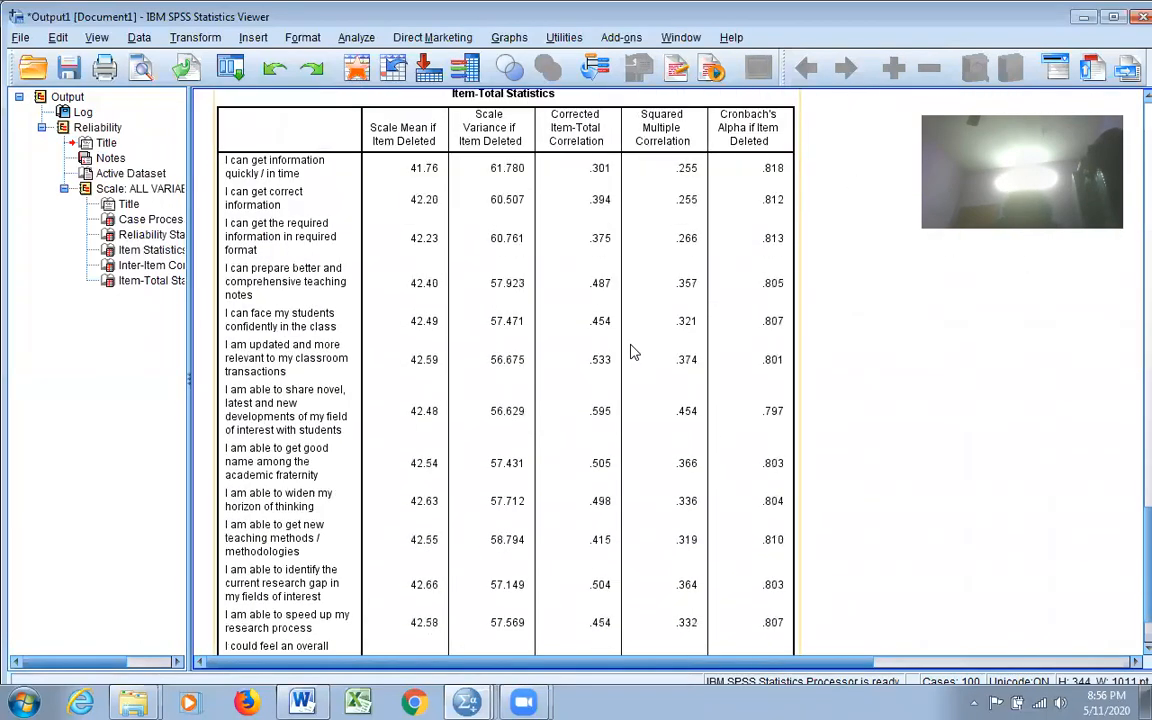
{"action": "scroll", "coordinate": [630, 348], "scroll_direction": "up", "scroll_amount": 1}
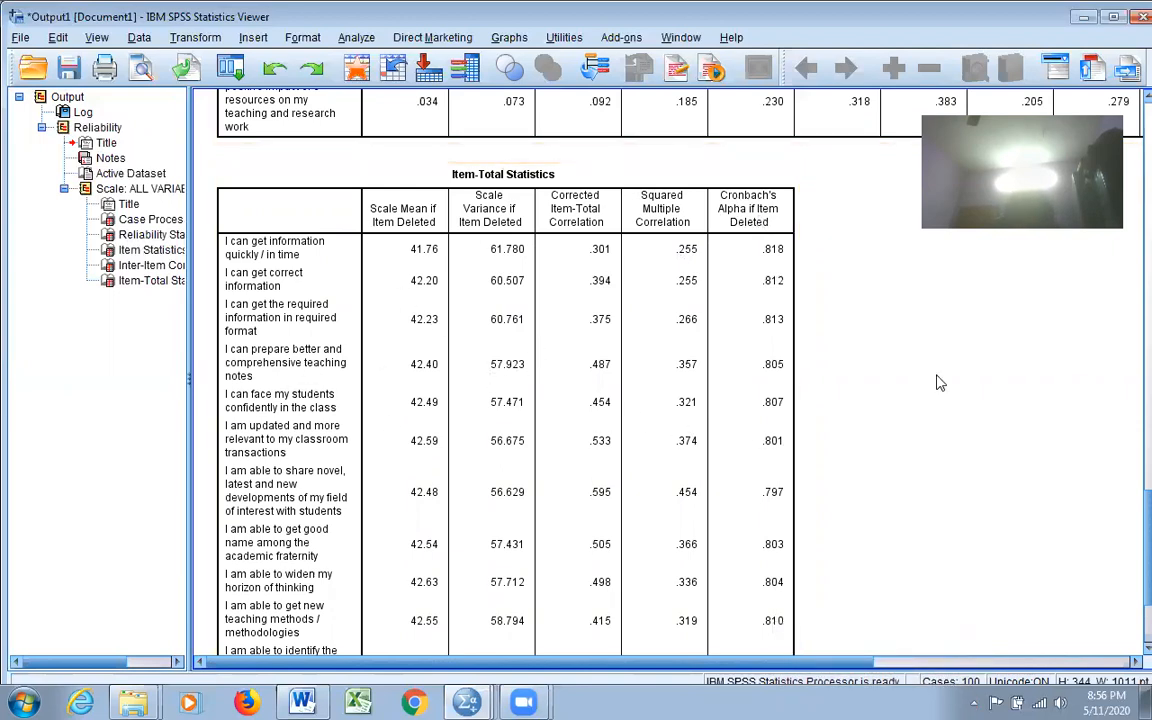
{"action": "scroll", "coordinate": [843, 468], "scroll_direction": "up", "scroll_amount": 15}
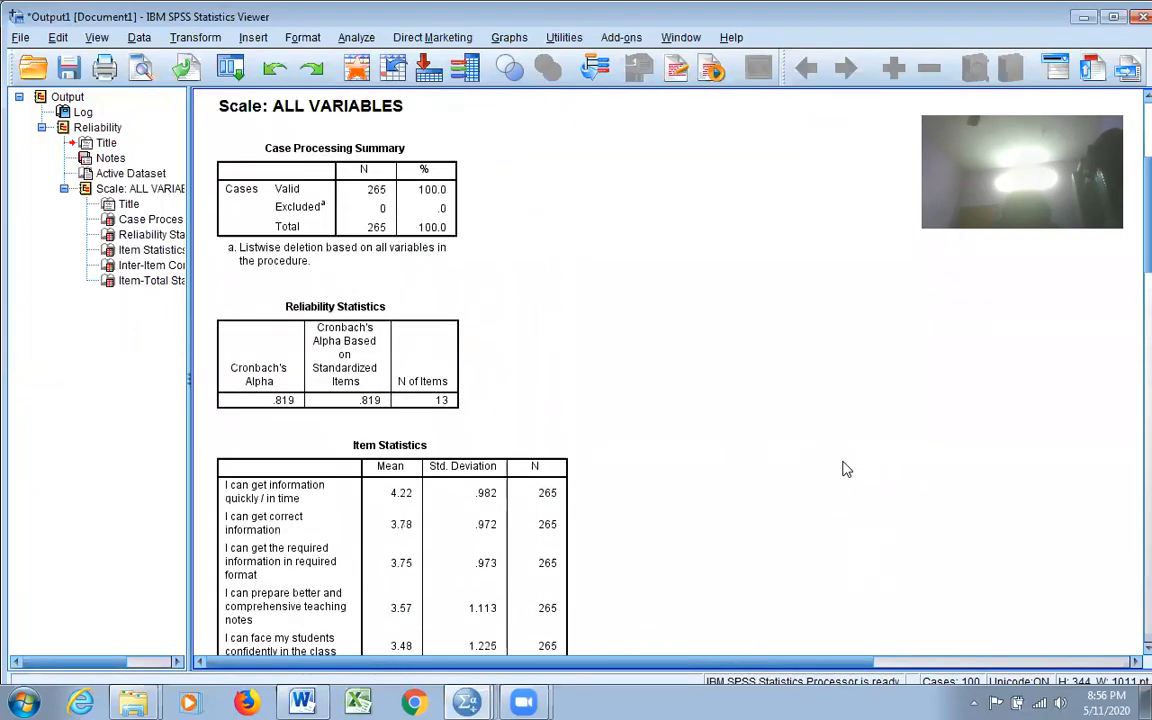
{"action": "scroll", "coordinate": [843, 468], "scroll_direction": "up", "scroll_amount": 2}
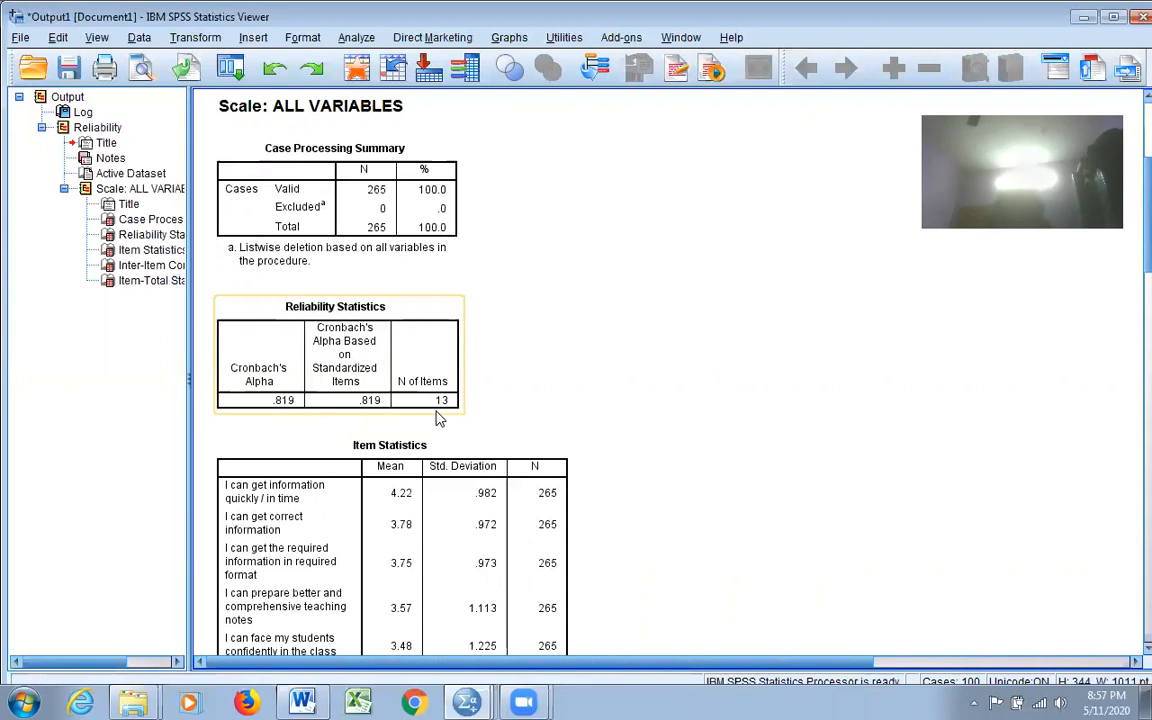
{"action": "left_click", "coordinate": [463, 500]}
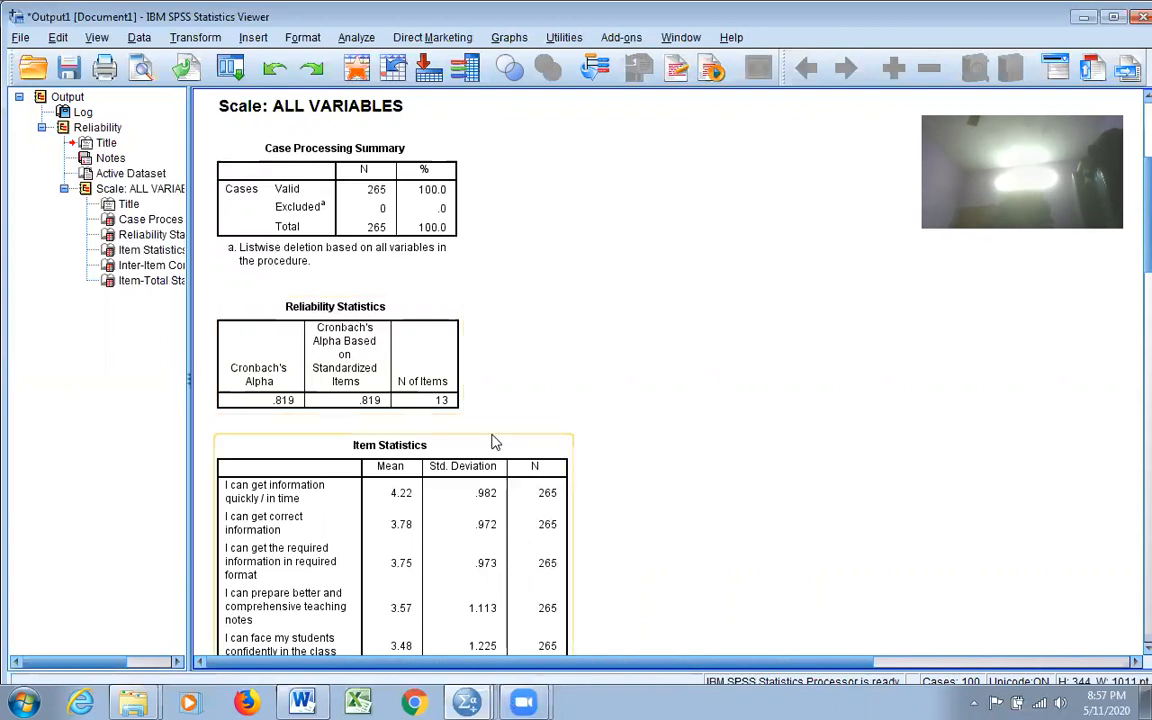
{"action": "left_click", "coordinate": [676, 381]}
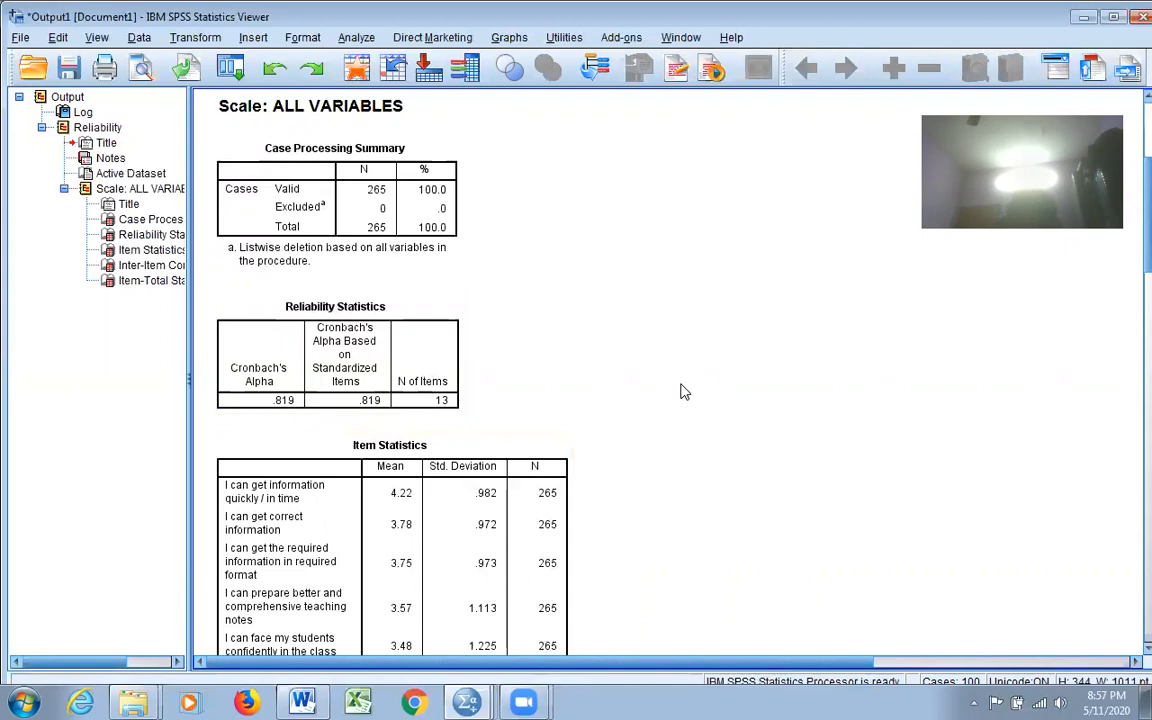
{"action": "left_click", "coordinate": [324, 365]}
{"action": "left_click", "coordinate": [297, 425]}
{"action": "scroll", "coordinate": [738, 309], "scroll_direction": "down", "scroll_amount": 10}
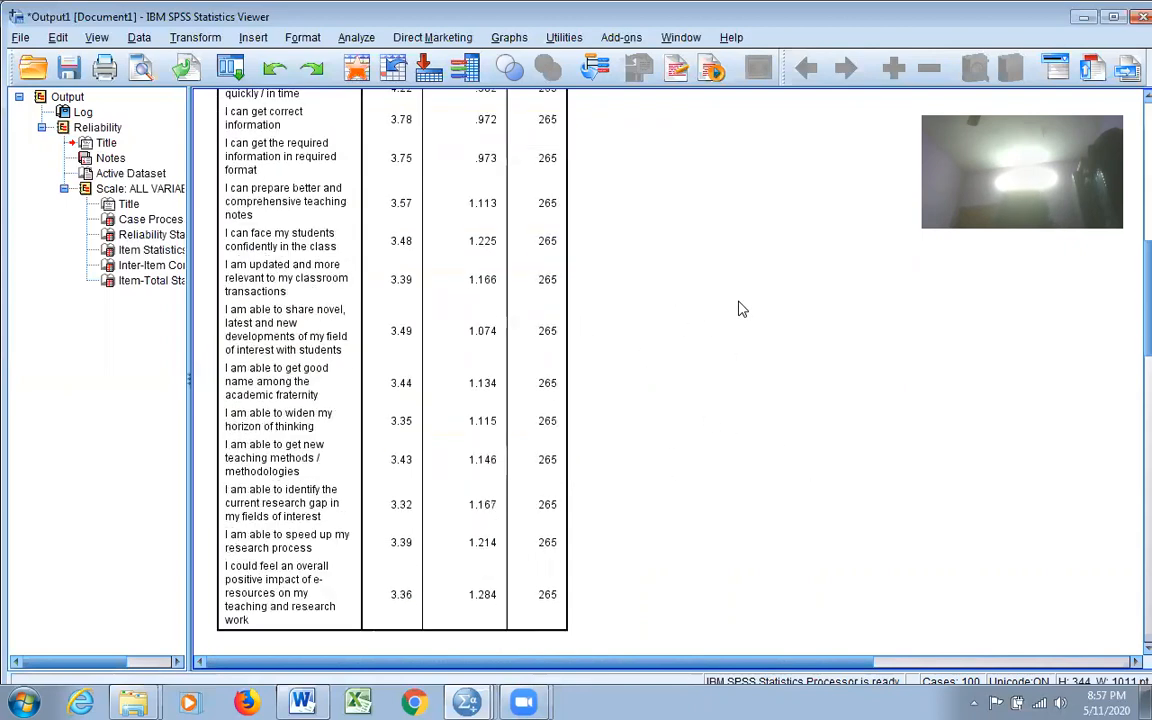
{"action": "scroll", "coordinate": [738, 309], "scroll_direction": "down", "scroll_amount": 14}
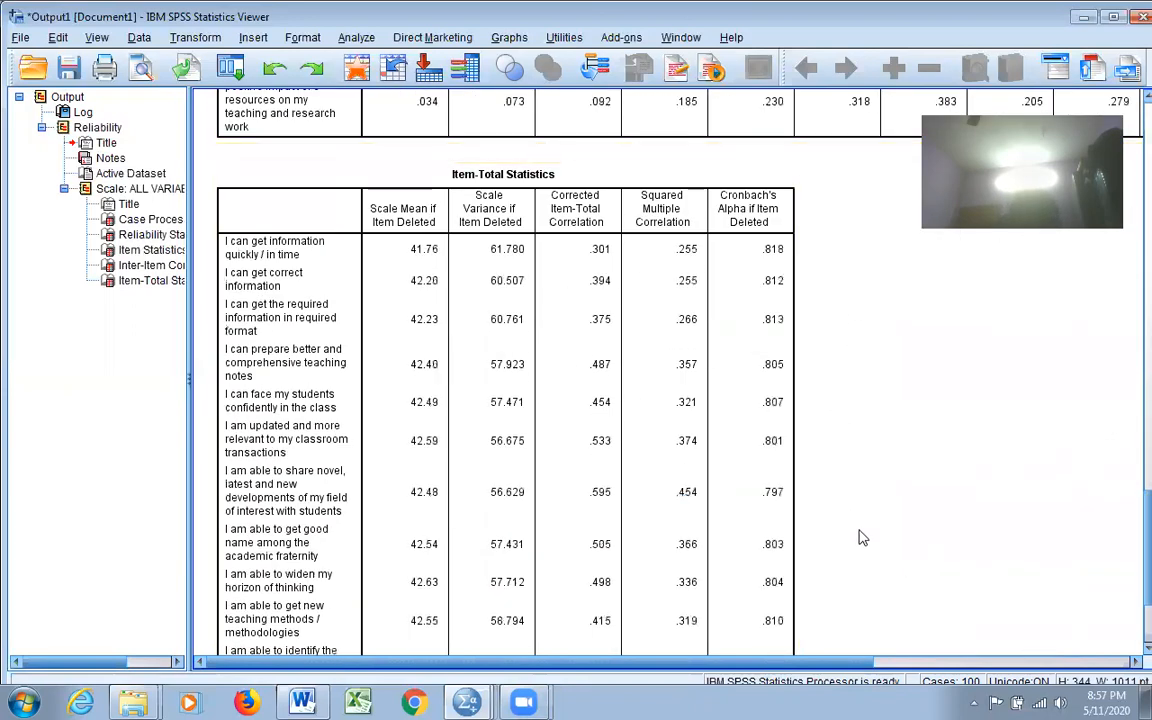
{"action": "left_click", "coordinate": [545, 259]}
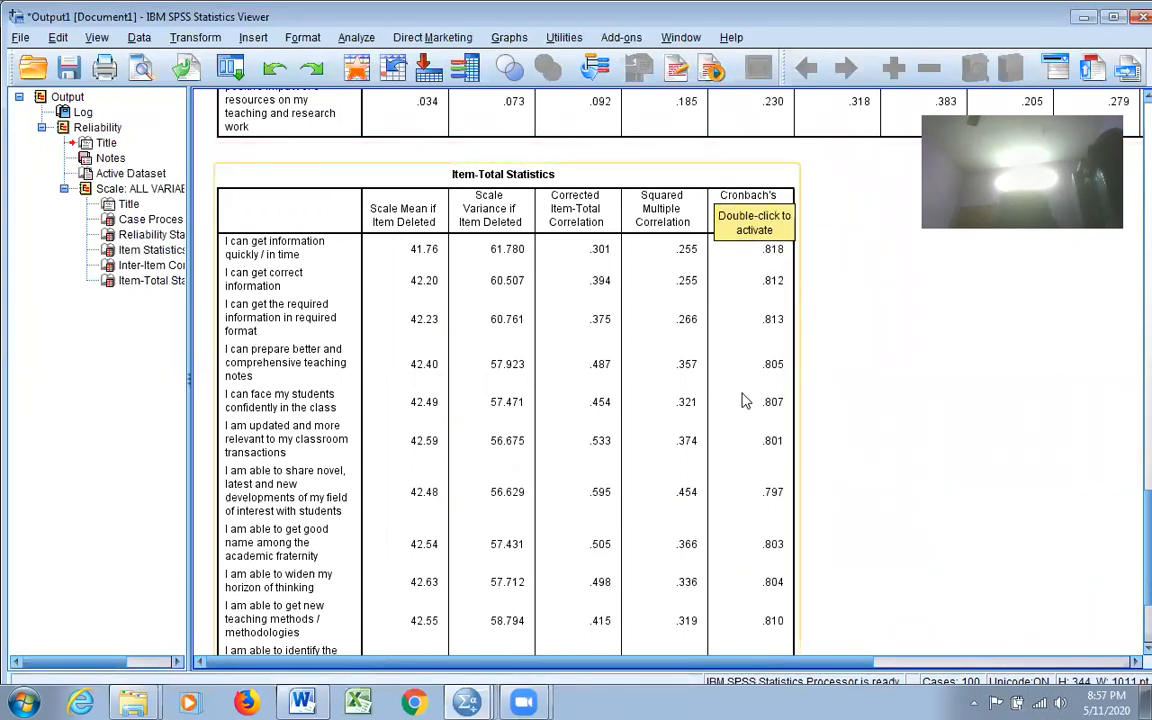
{"action": "scroll", "coordinate": [665, 475], "scroll_direction": "down", "scroll_amount": 3}
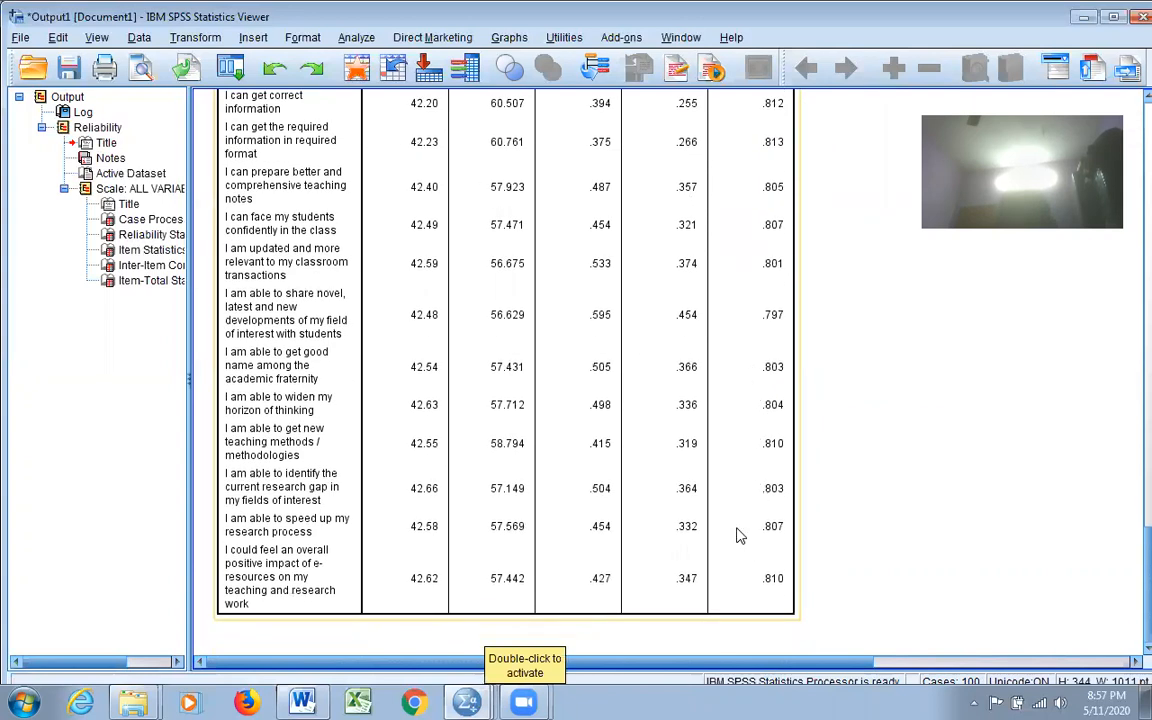
{"action": "scroll", "coordinate": [700, 505], "scroll_direction": "up", "scroll_amount": 3}
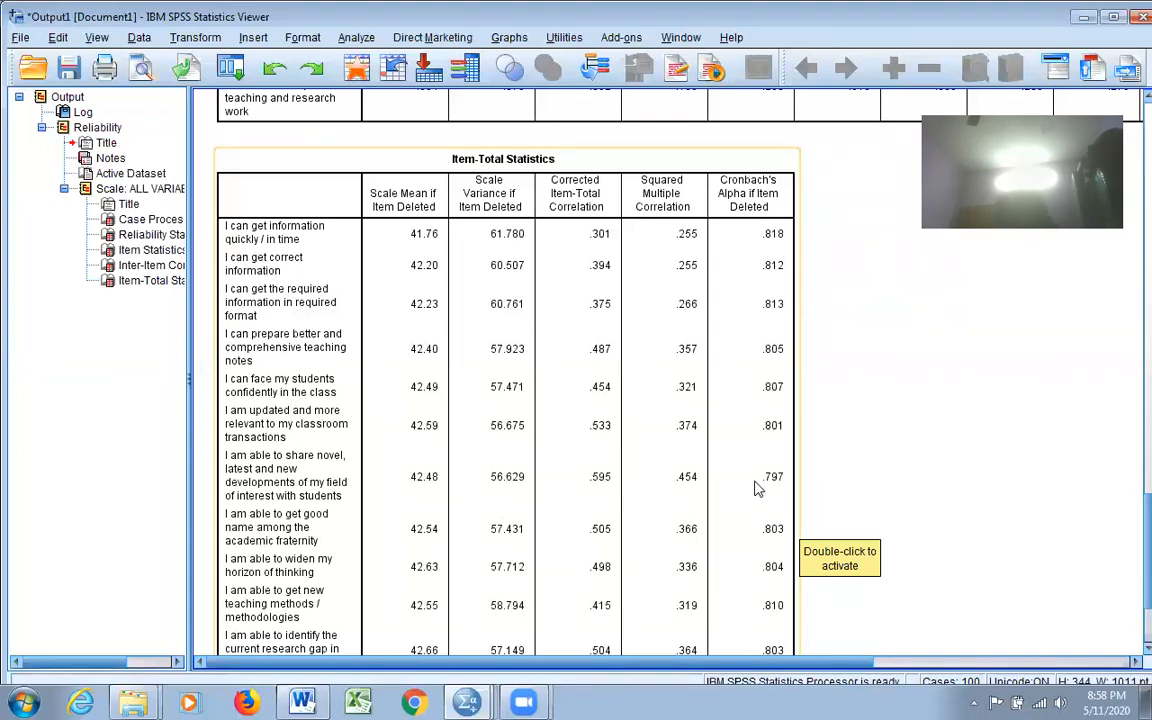
{"action": "scroll", "coordinate": [892, 418], "scroll_direction": "down", "scroll_amount": 3}
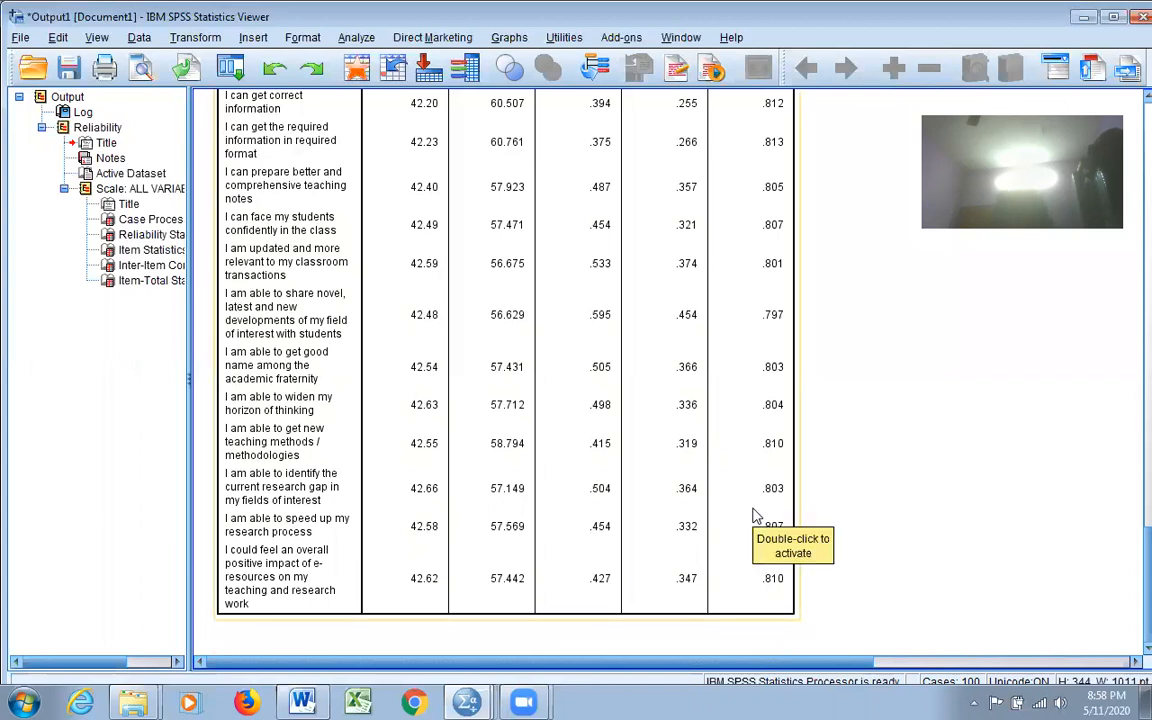
{"action": "scroll", "coordinate": [985, 405], "scroll_direction": "up", "scroll_amount": 1}
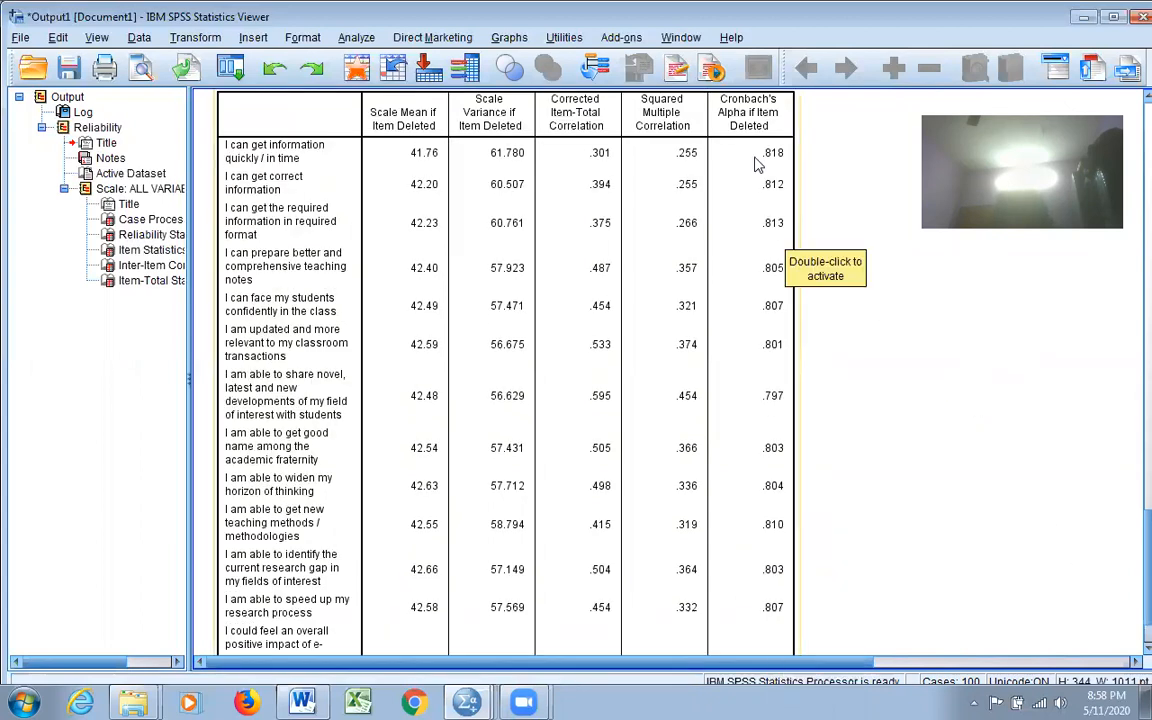
{"action": "scroll", "coordinate": [770, 215], "scroll_direction": "up", "scroll_amount": 2}
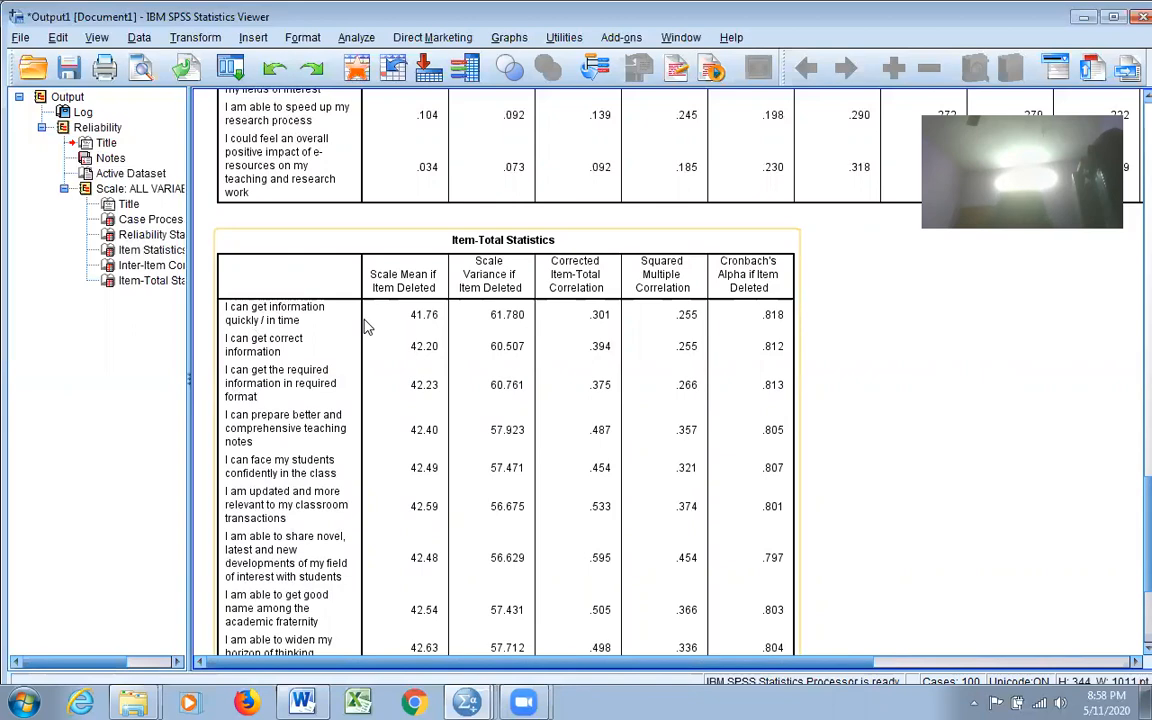
{"action": "scroll", "coordinate": [508, 228], "scroll_direction": "up", "scroll_amount": 20}
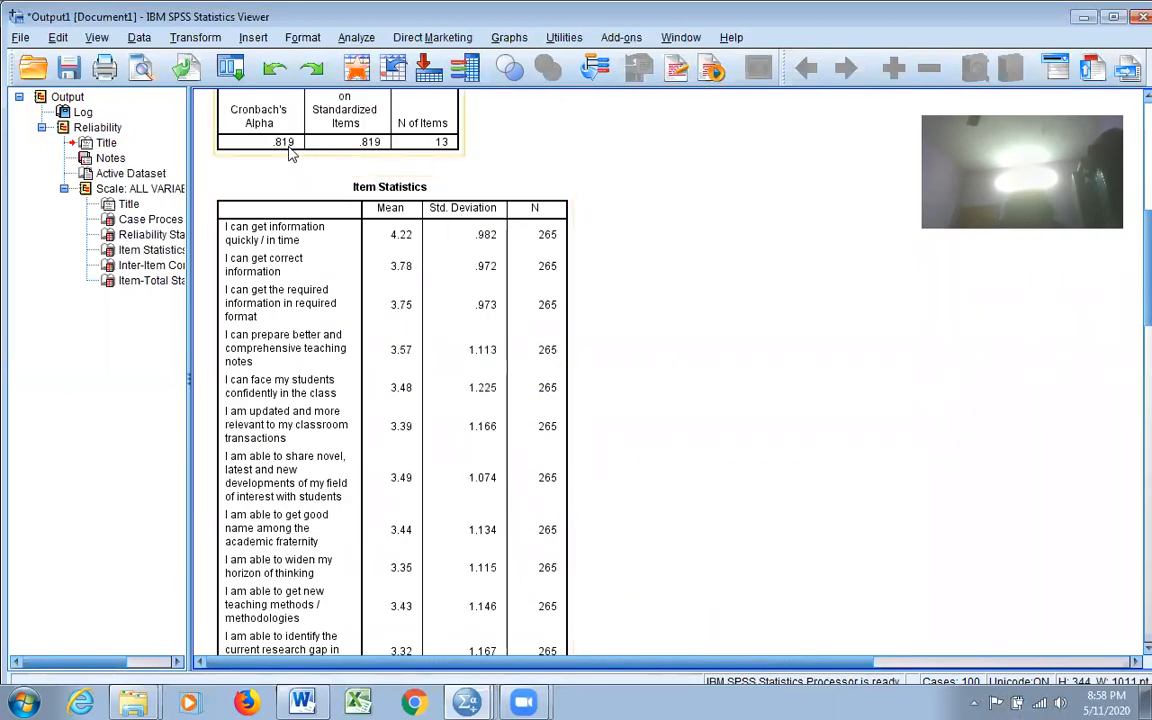
{"action": "scroll", "coordinate": [845, 370], "scroll_direction": "down", "scroll_amount": 5}
{"action": "scroll", "coordinate": [840, 352], "scroll_direction": "down", "scroll_amount": 6}
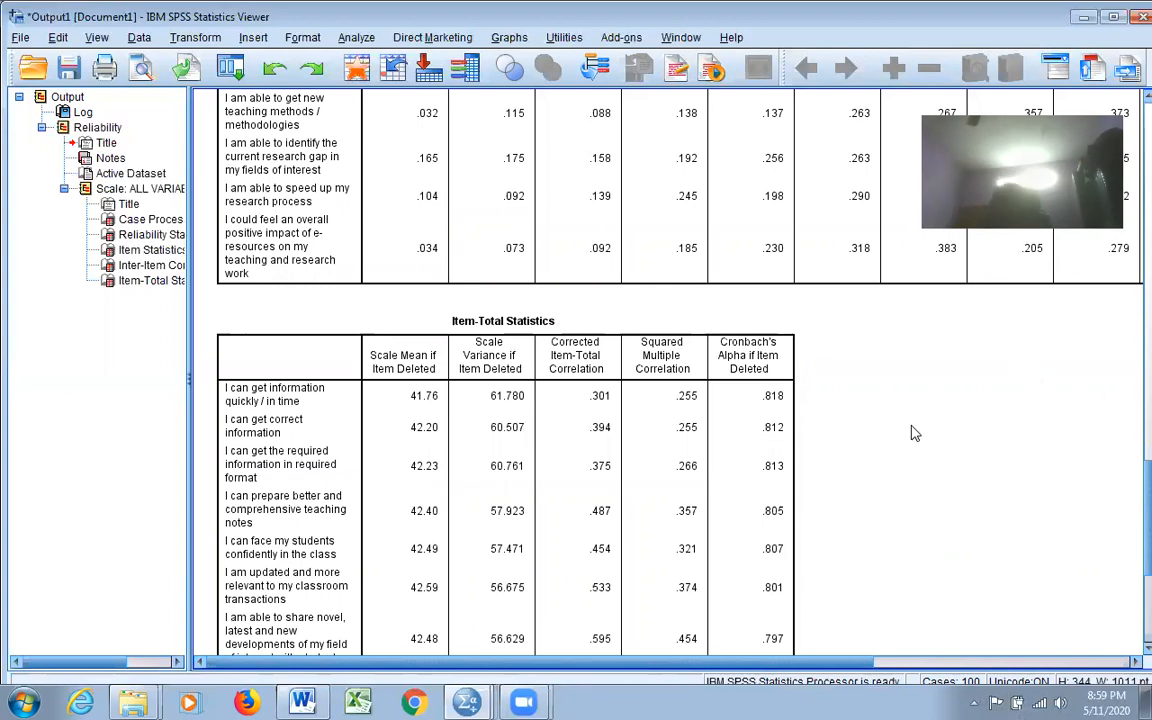
{"action": "scroll", "coordinate": [905, 373], "scroll_direction": "up", "scroll_amount": 7}
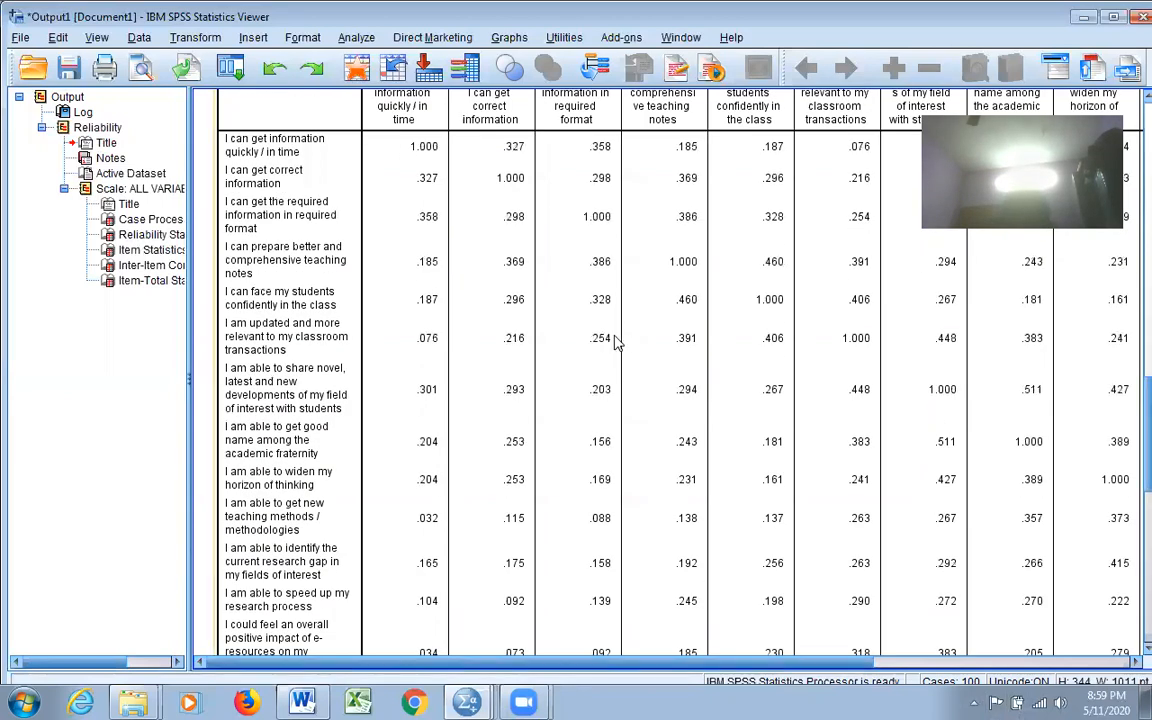
{"action": "scroll", "coordinate": [613, 342], "scroll_direction": "up", "scroll_amount": 15}
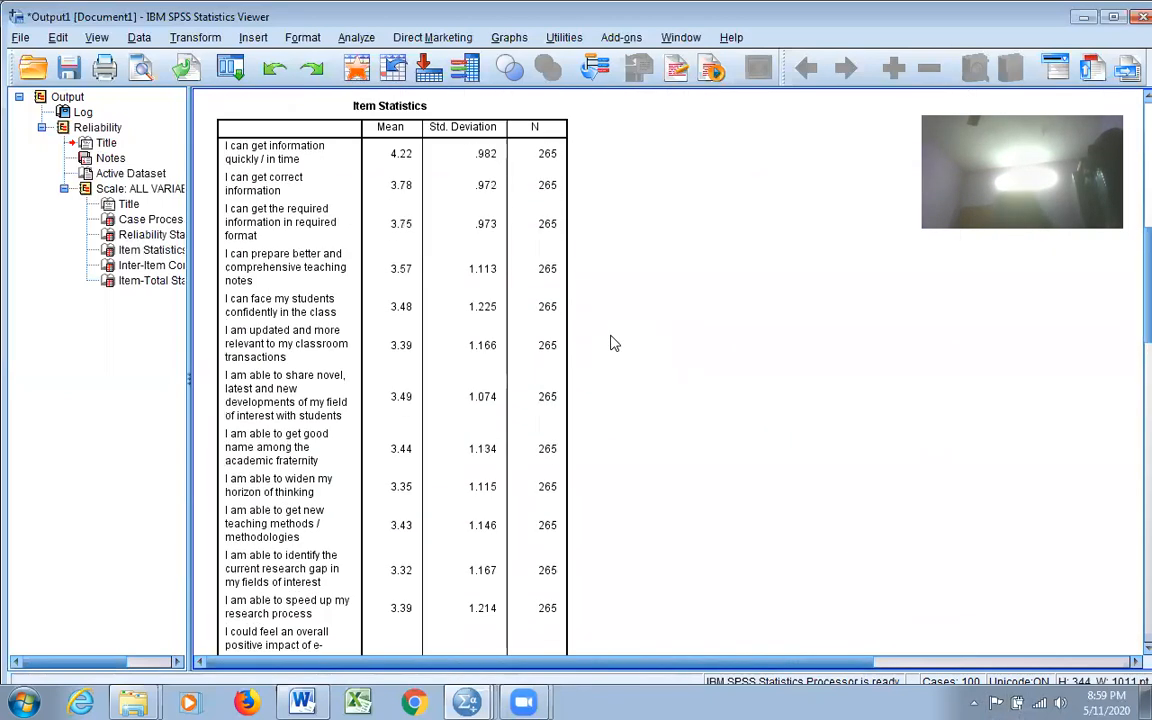
{"action": "scroll", "coordinate": [613, 342], "scroll_direction": "up", "scroll_amount": 8}
{"action": "scroll", "coordinate": [613, 342], "scroll_direction": "up", "scroll_amount": 2}
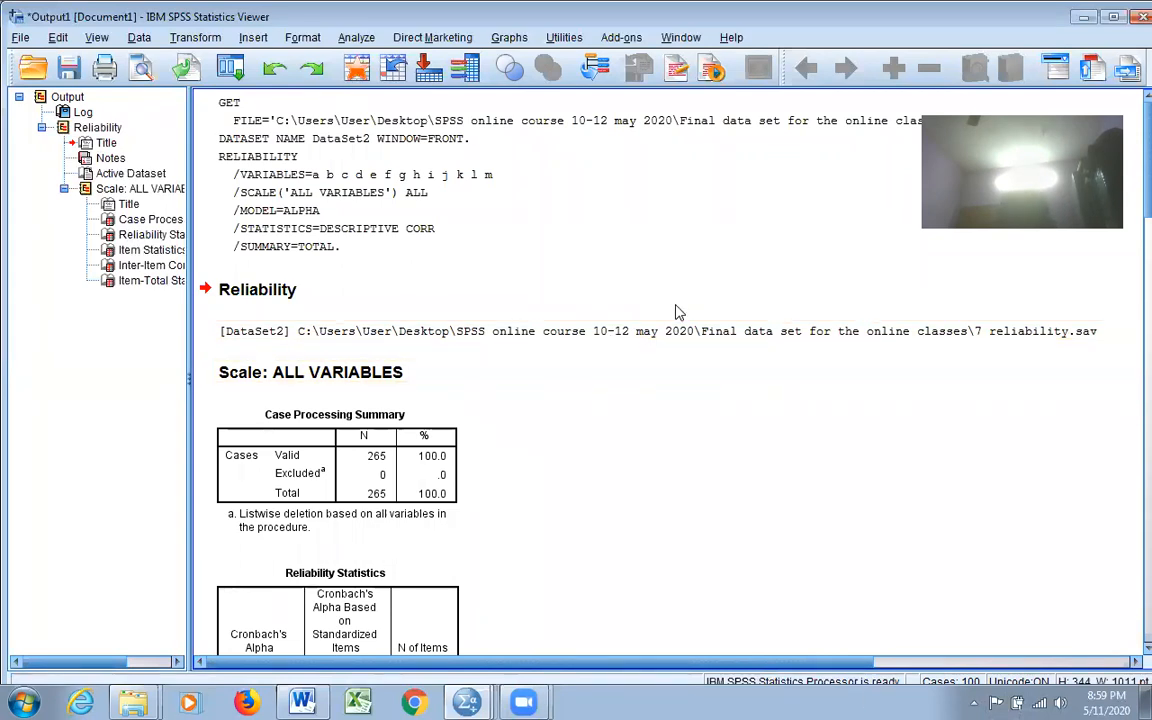
{"action": "key", "text": "ctrl+a"}
{"action": "key", "text": "Delete"}
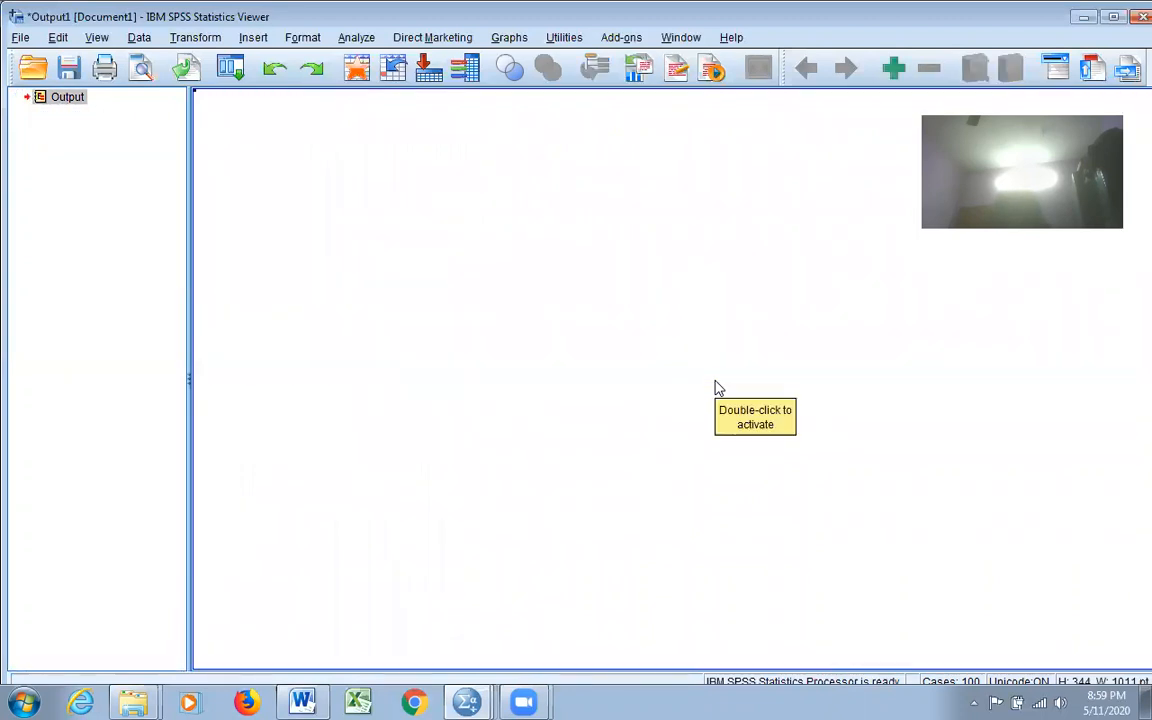
{"action": "left_click", "coordinate": [1083, 17]}
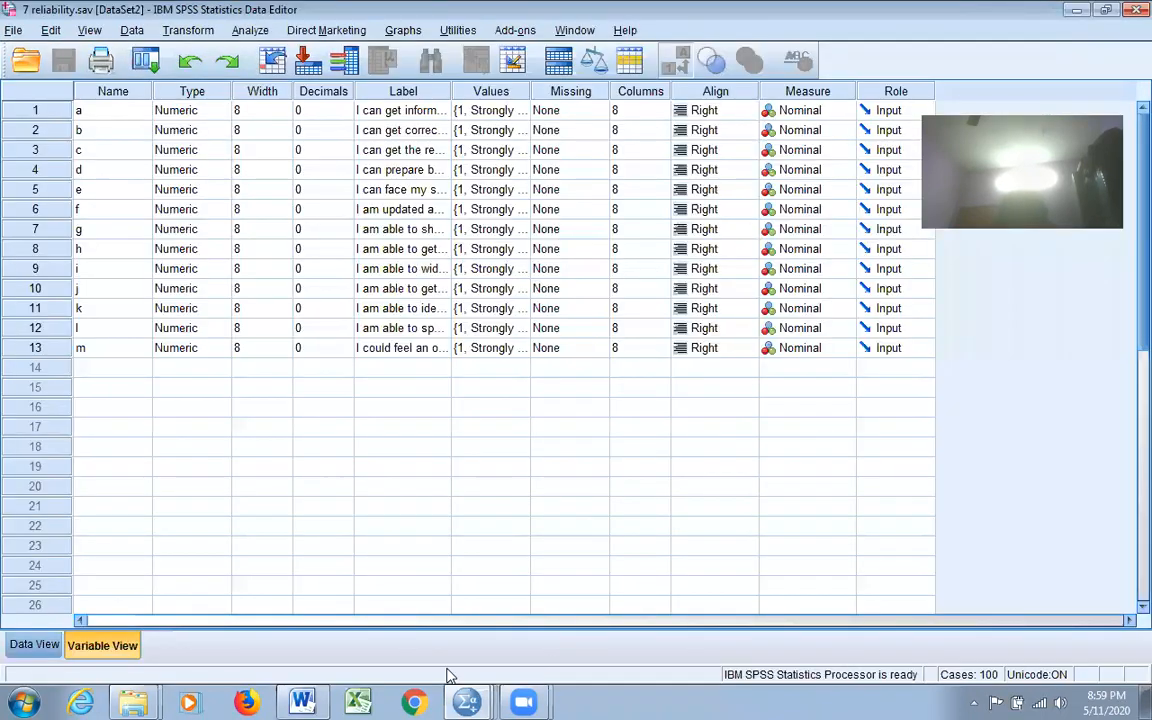
{"action": "left_click", "coordinate": [304, 703]}
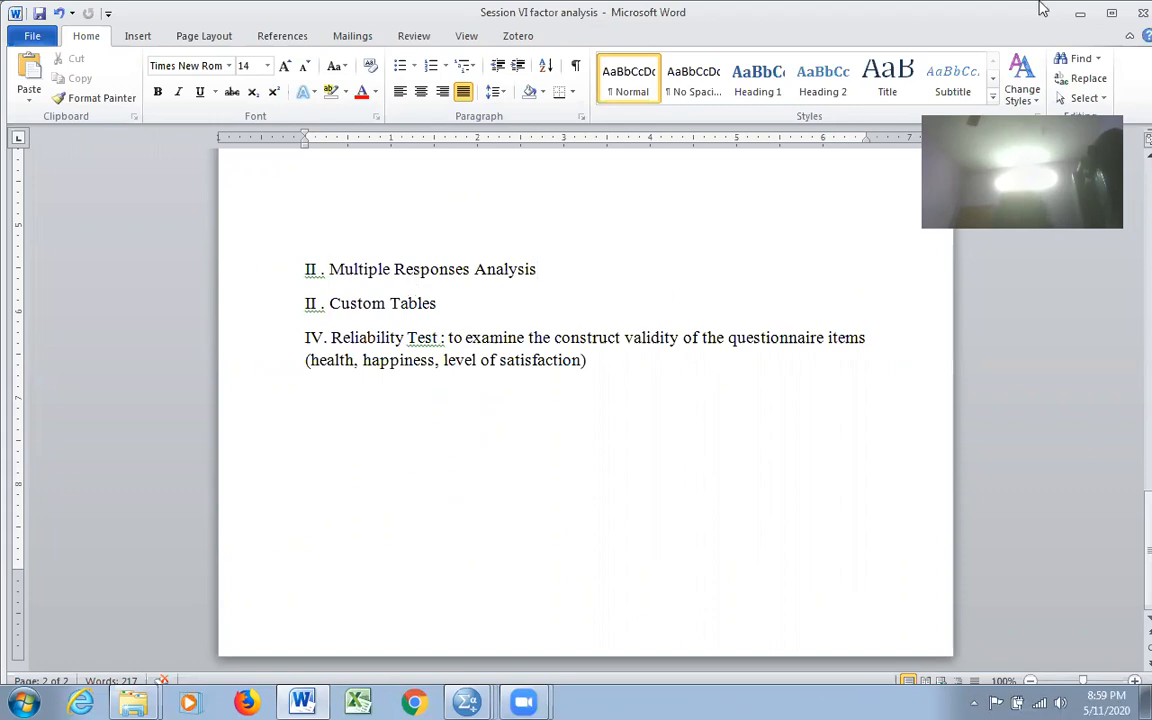
{"action": "left_click", "coordinate": [1080, 14]}
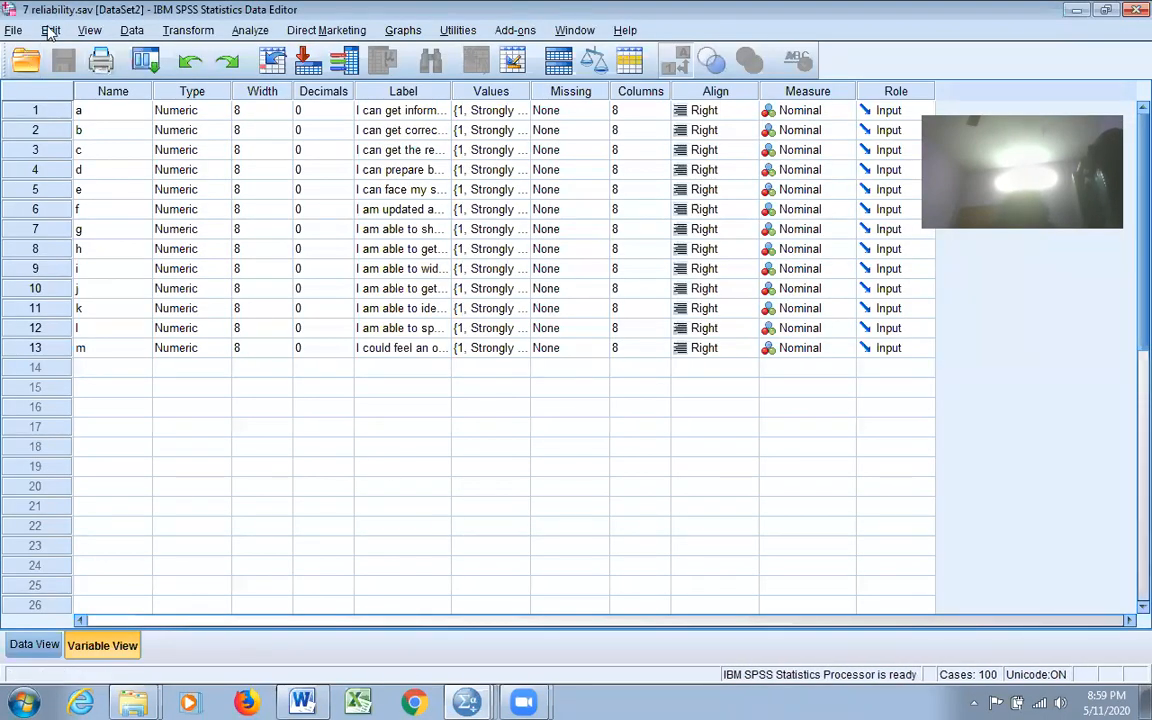
Step: Open the data file 8 custom tables and multiple response.sav
{"action": "left_click", "coordinate": [13, 31]}
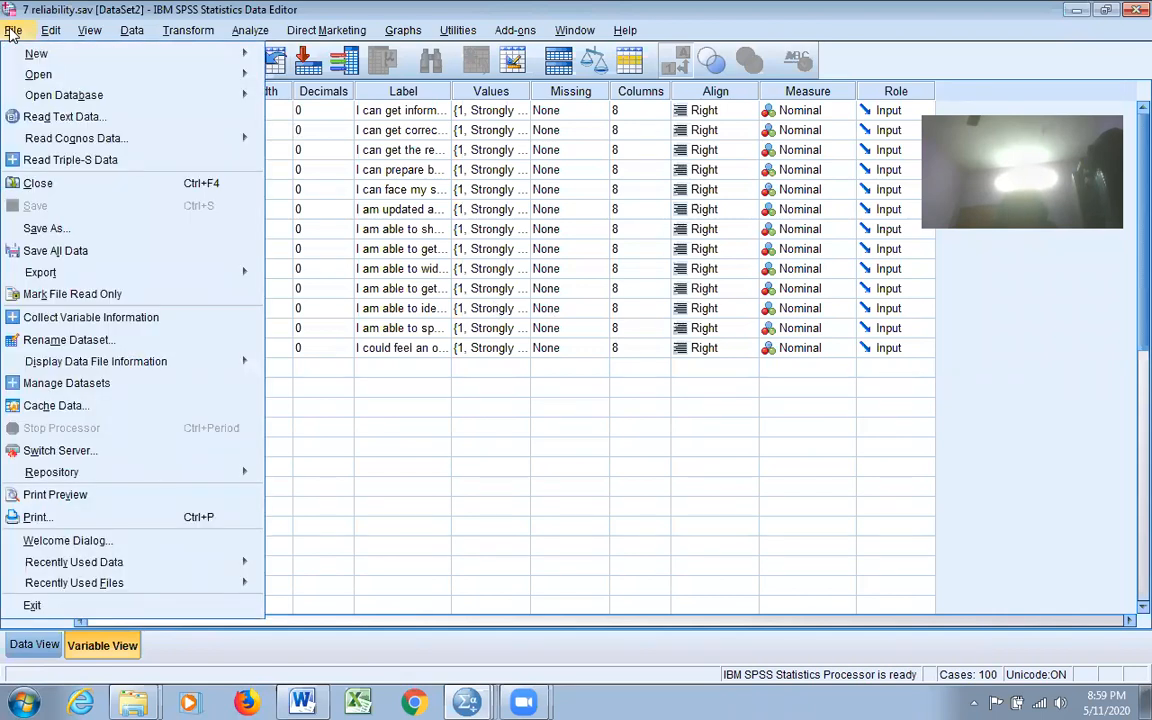
{"action": "mouse_move", "coordinate": [52, 74]}
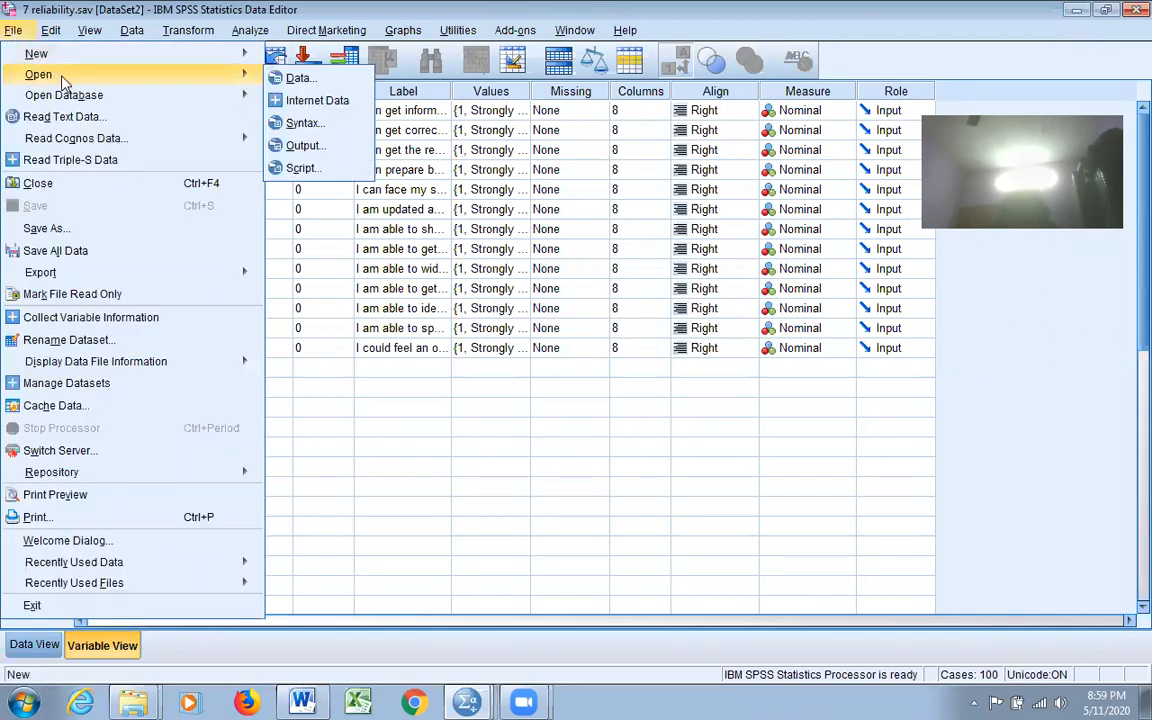
{"action": "left_click", "coordinate": [278, 77]}
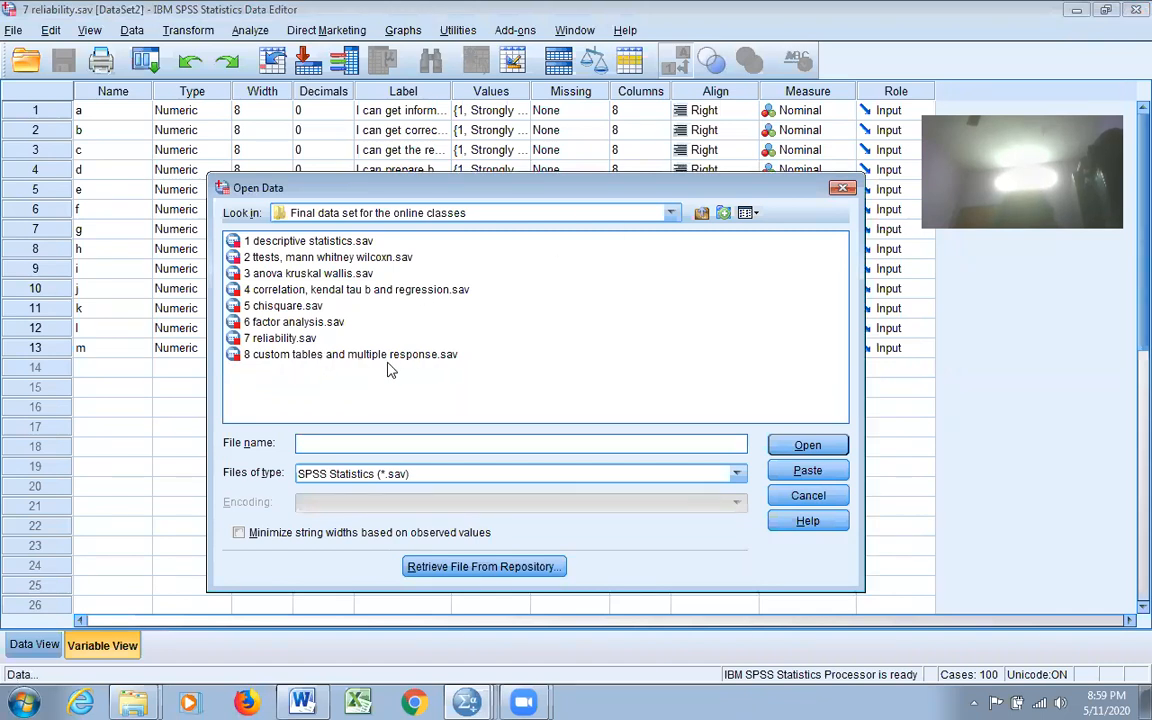
{"action": "left_click", "coordinate": [380, 355]}
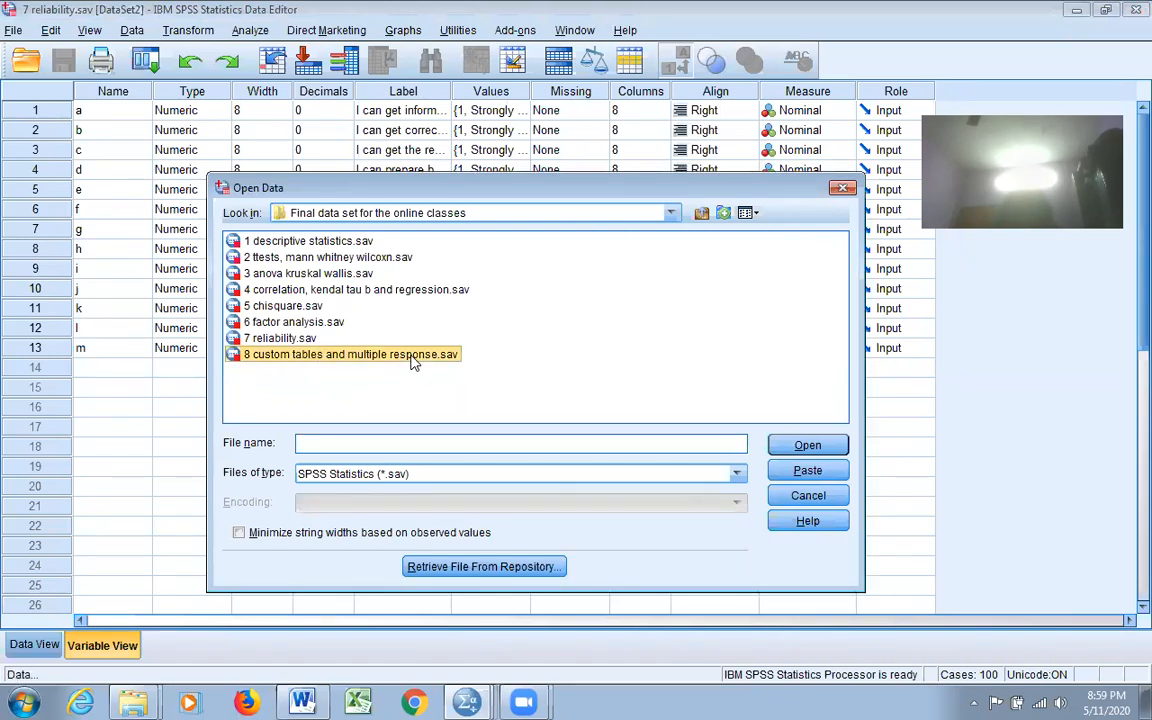
{"action": "left_click", "coordinate": [784, 449]}
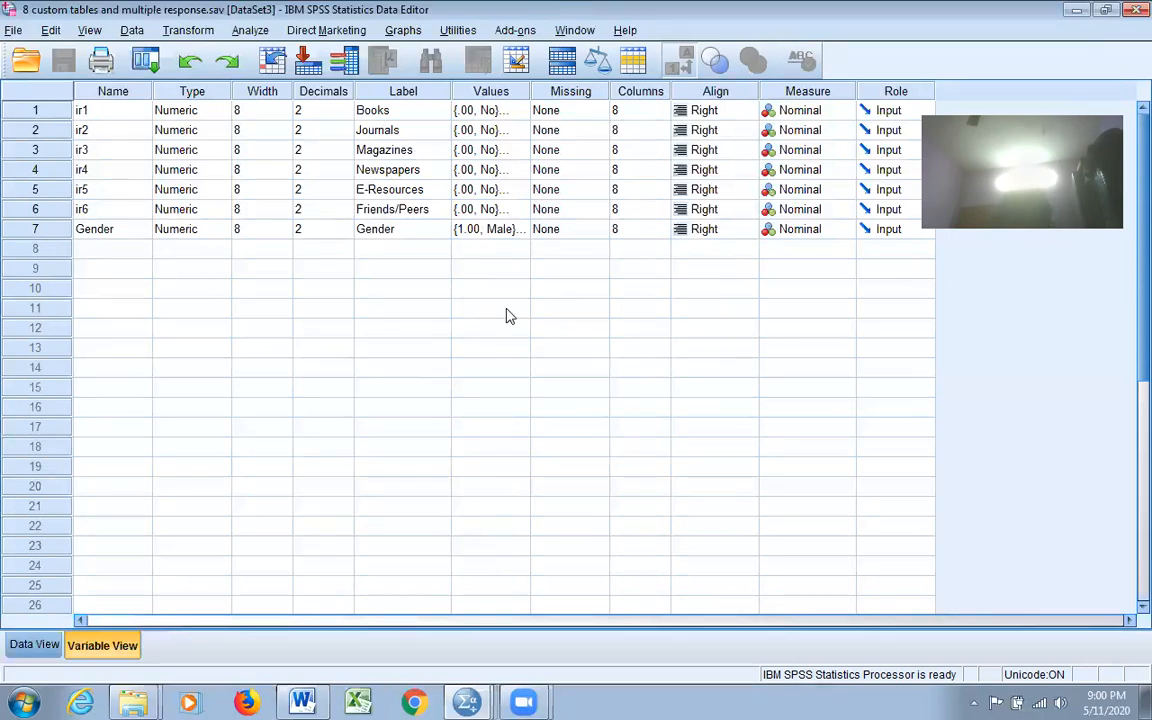
Step: Put Books, Journals, Magazines, Newspapers, E-Resources and Friends/Peers into a new Dichotomies response set
{"action": "left_click", "coordinate": [258, 33]}
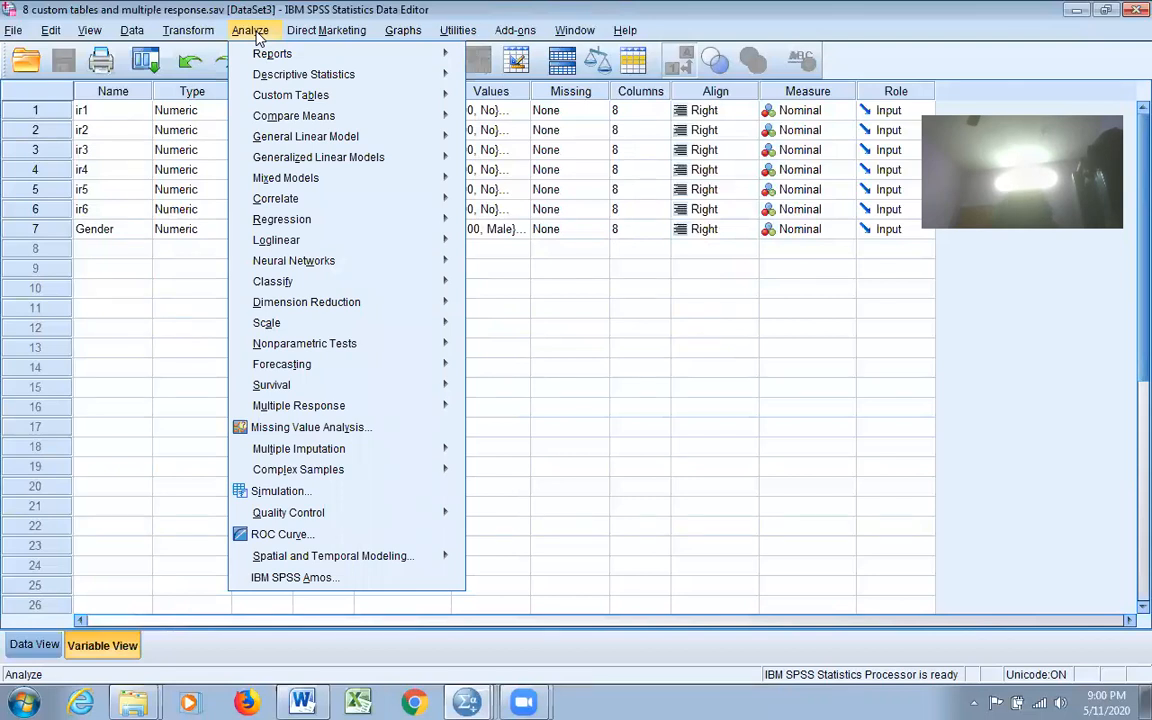
{"action": "mouse_move", "coordinate": [327, 410]}
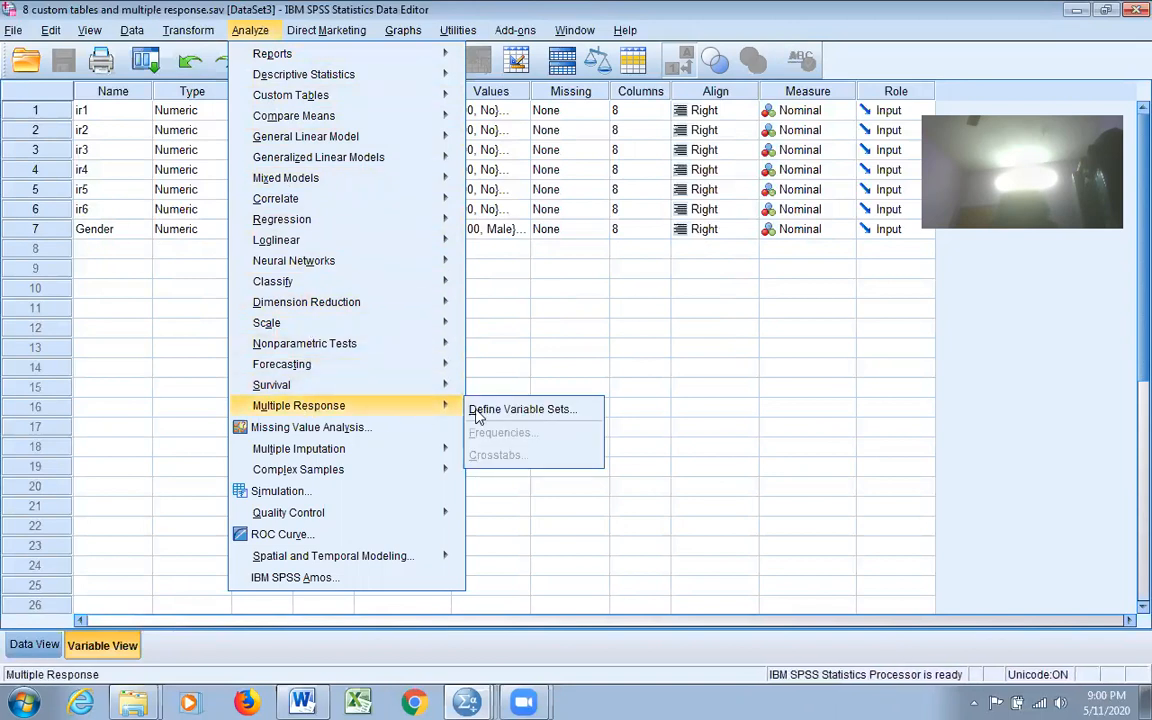
{"action": "left_click", "coordinate": [580, 418]}
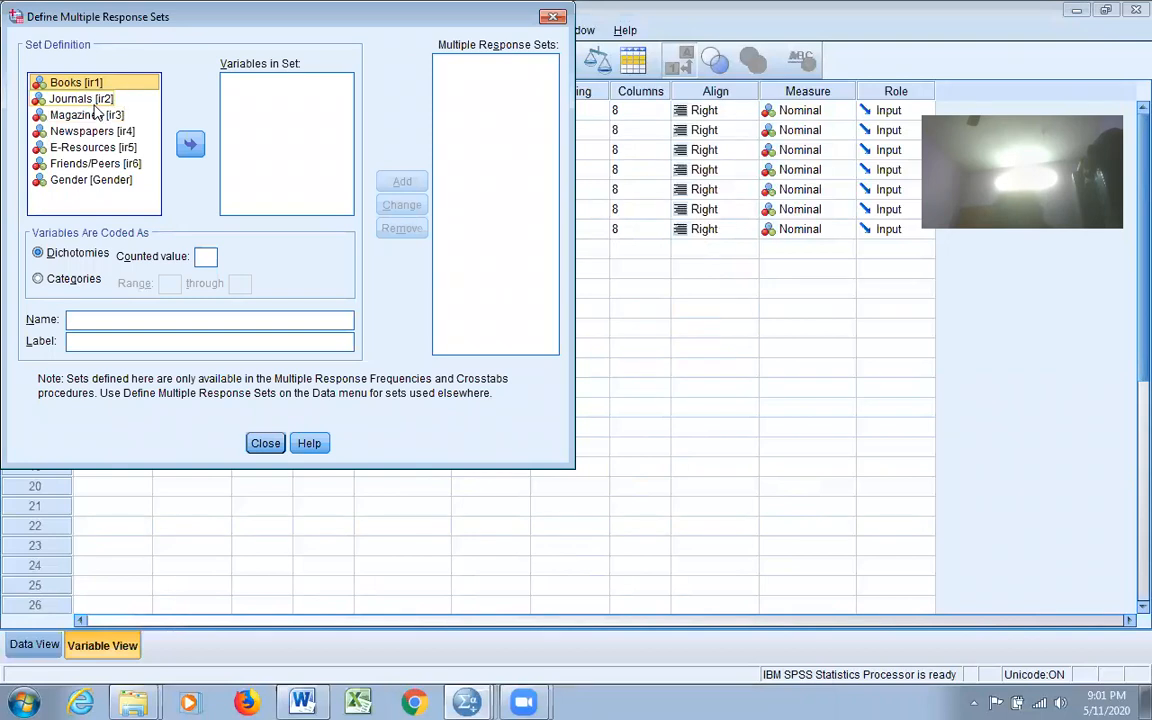
{"action": "key", "text": "shift+Down"}
{"action": "key", "text": "shift+Down"}
{"action": "key", "text": "shift+Down"}
{"action": "key", "text": "shift+Down"}
{"action": "key", "text": "shift+Down"}
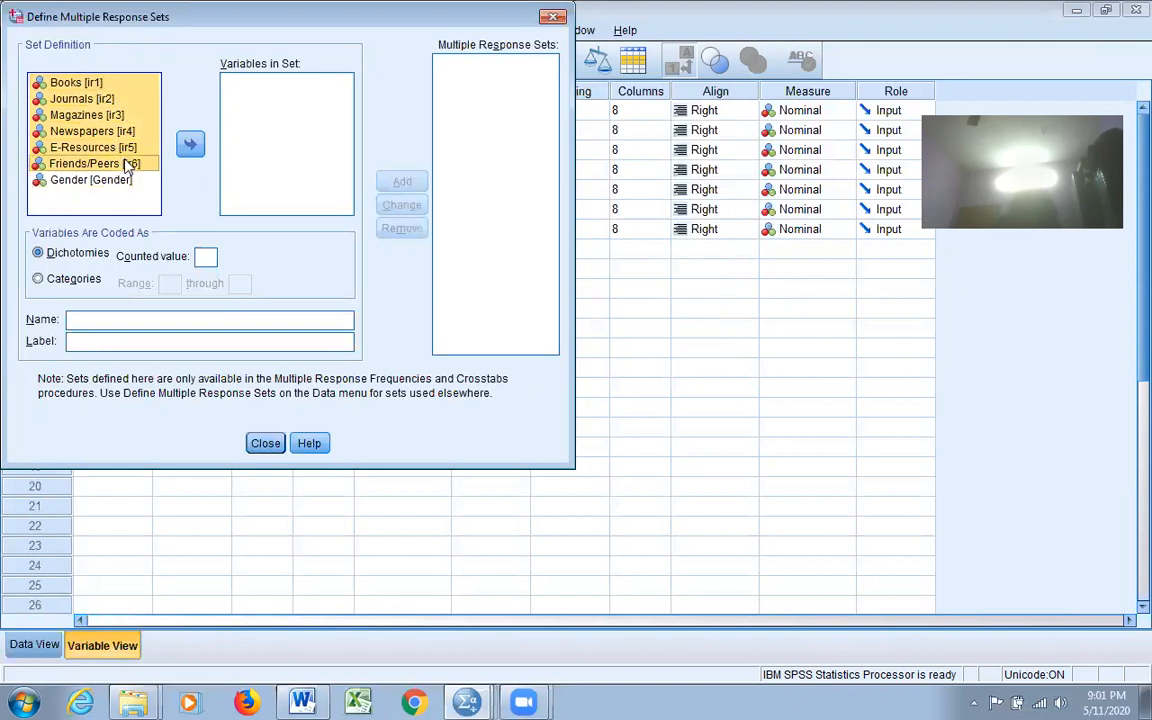
{"action": "left_click", "coordinate": [191, 147]}
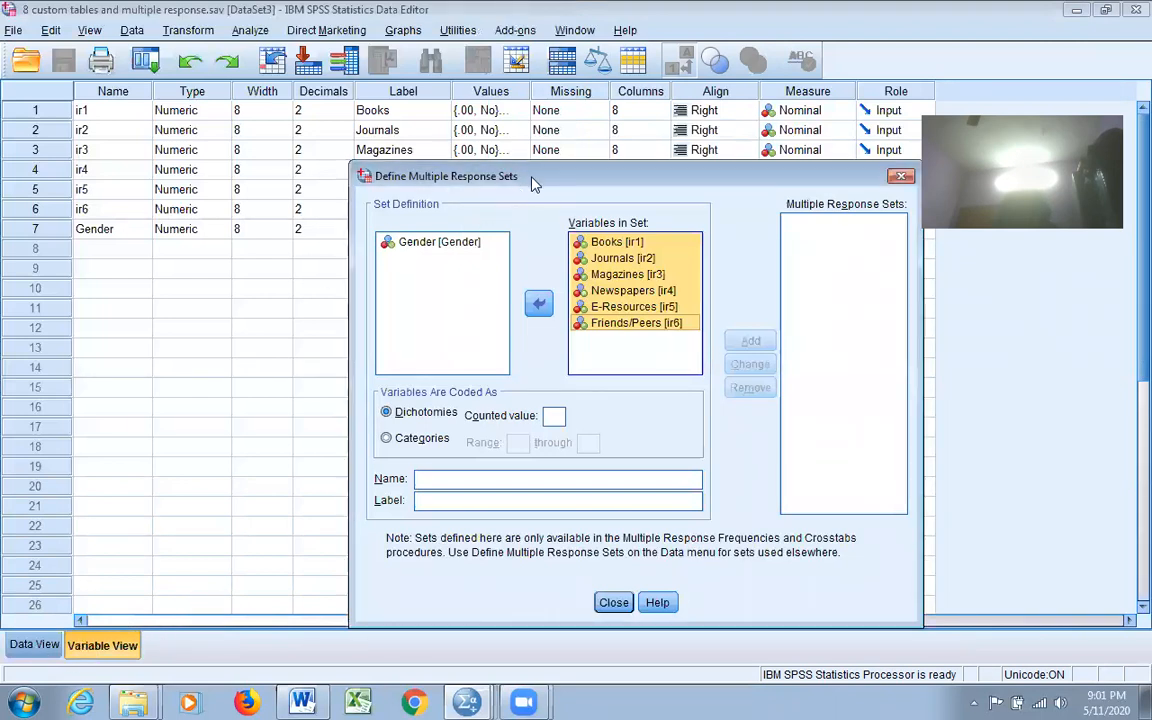
{"action": "left_click_drag", "start_coordinate": [533, 178], "coordinate": [549, 359]}
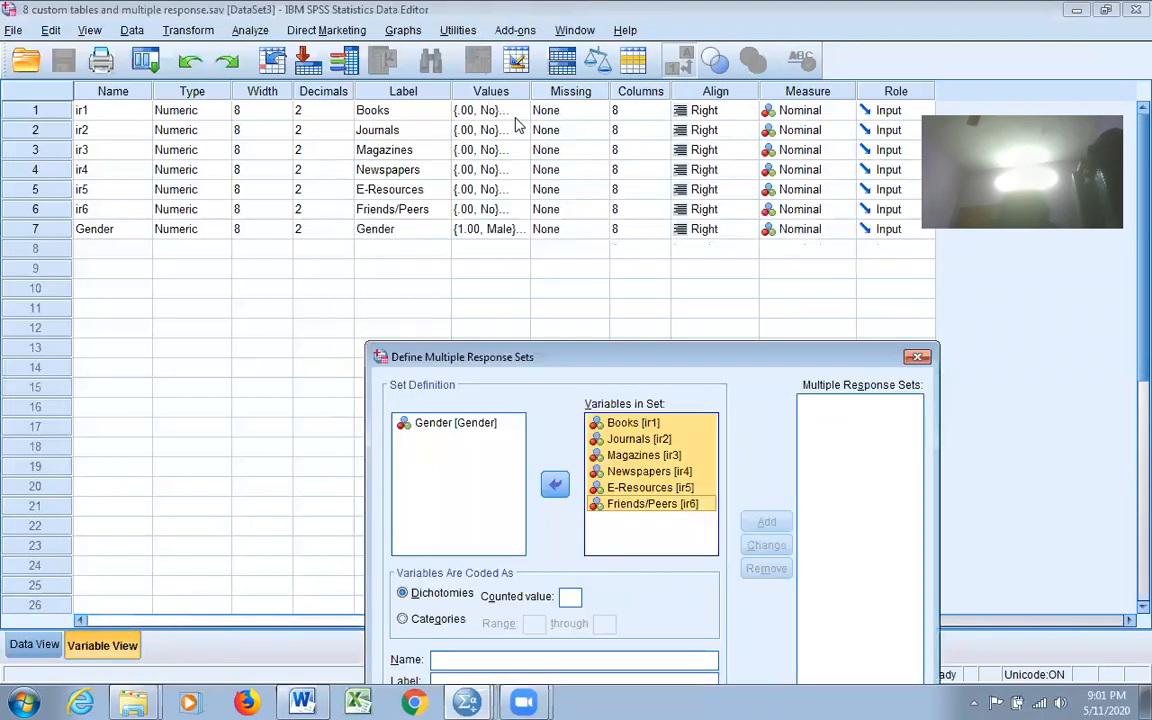
Step: Discard the unfinished set and confirm Books is coded .00 = No and 1.00 = Yes
{"action": "left_click", "coordinate": [917, 358]}
{"action": "left_click", "coordinate": [519, 112]}
{"action": "left_click", "coordinate": [519, 112]}
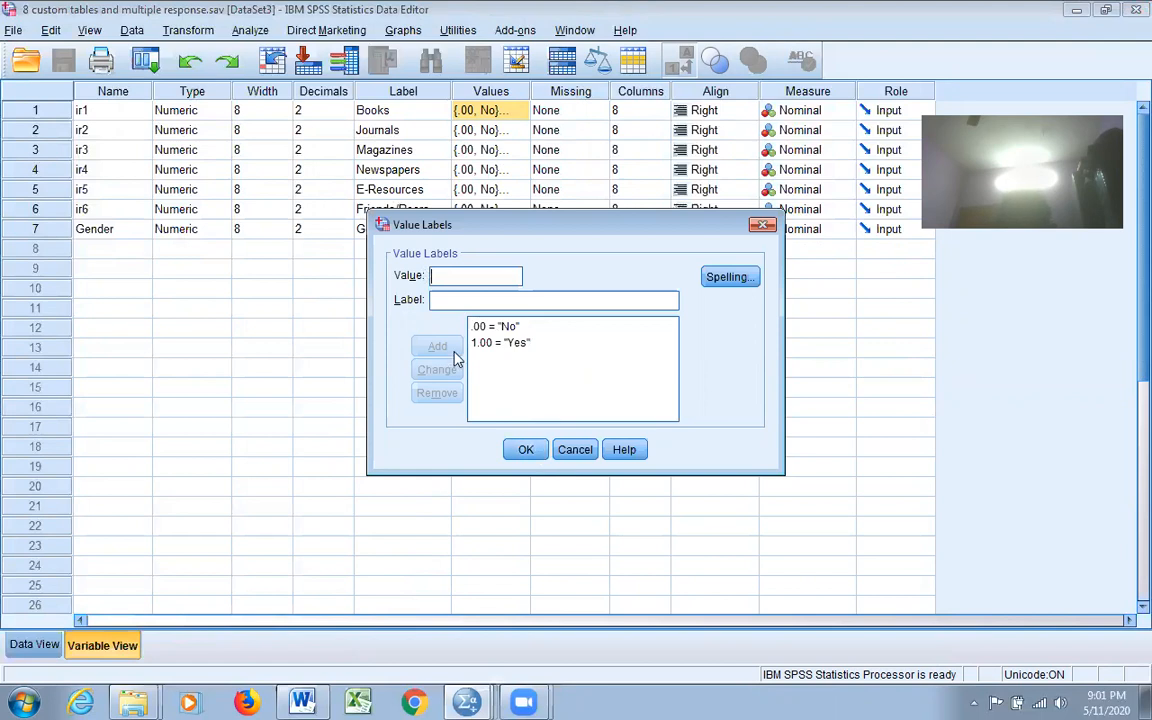
{"action": "left_click", "coordinate": [524, 449]}
{"action": "left_click", "coordinate": [415, 310]}
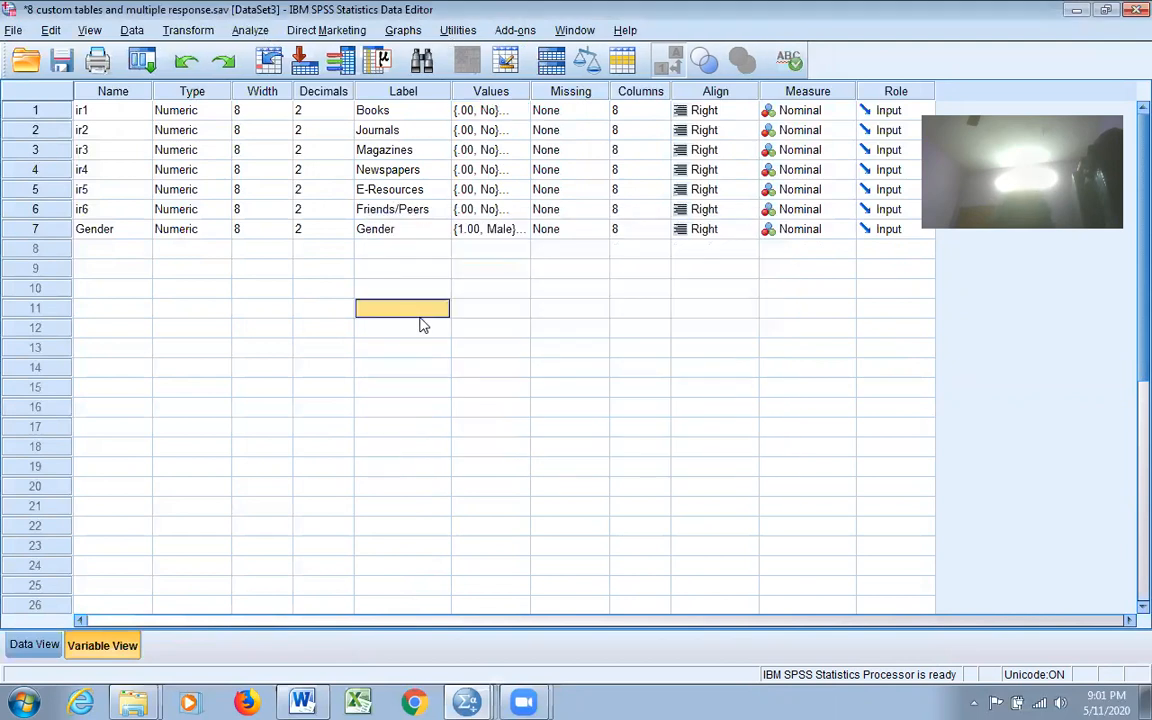
{"action": "left_click", "coordinate": [242, 31]}
Step: Begin a response set counting value 1, named reso and labelled resources
{"action": "mouse_move", "coordinate": [360, 406]}
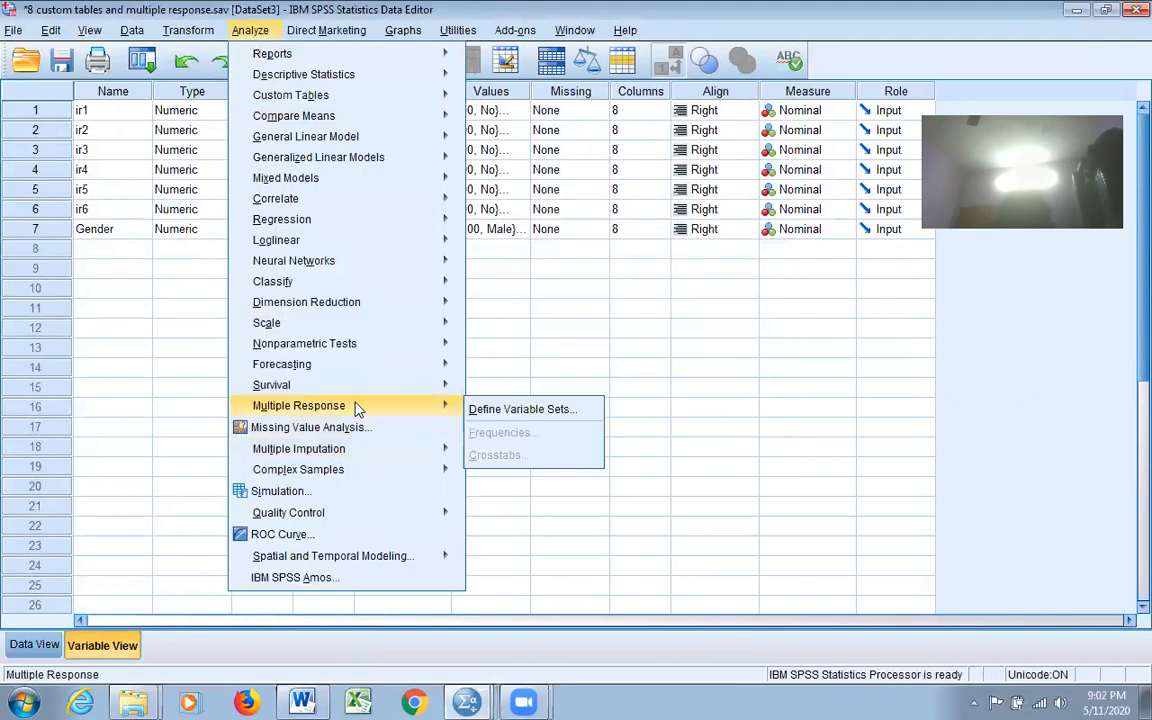
{"action": "left_click", "coordinate": [505, 410]}
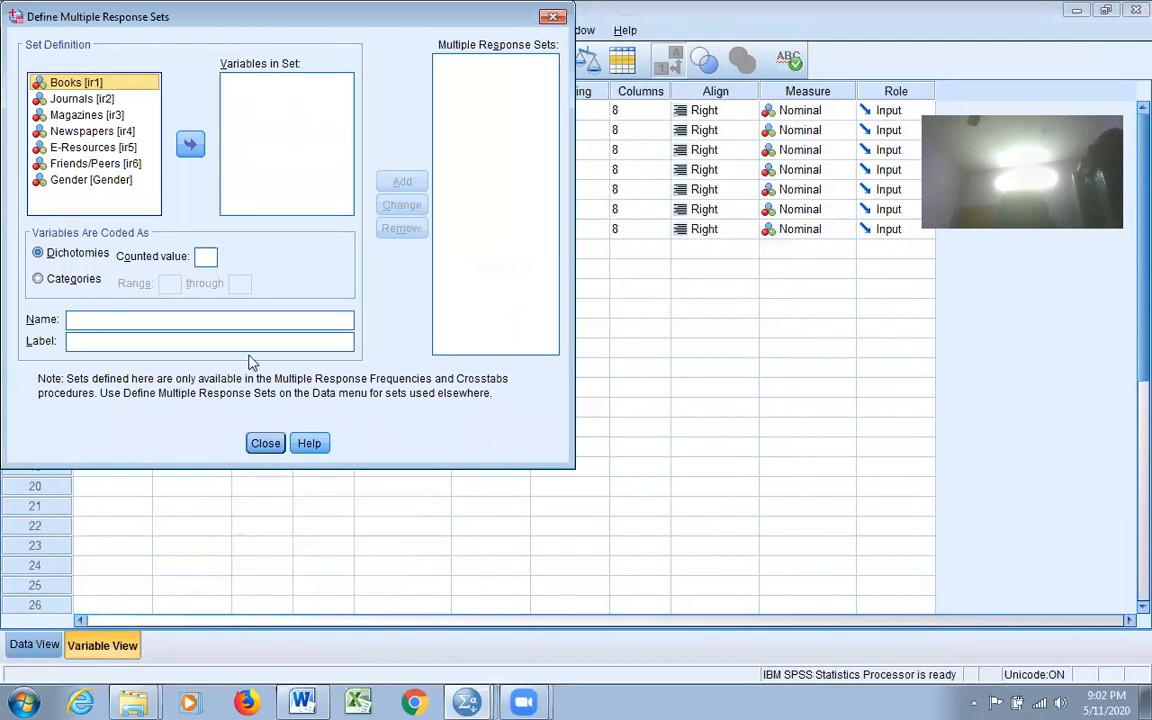
{"action": "left_click", "coordinate": [210, 256]}
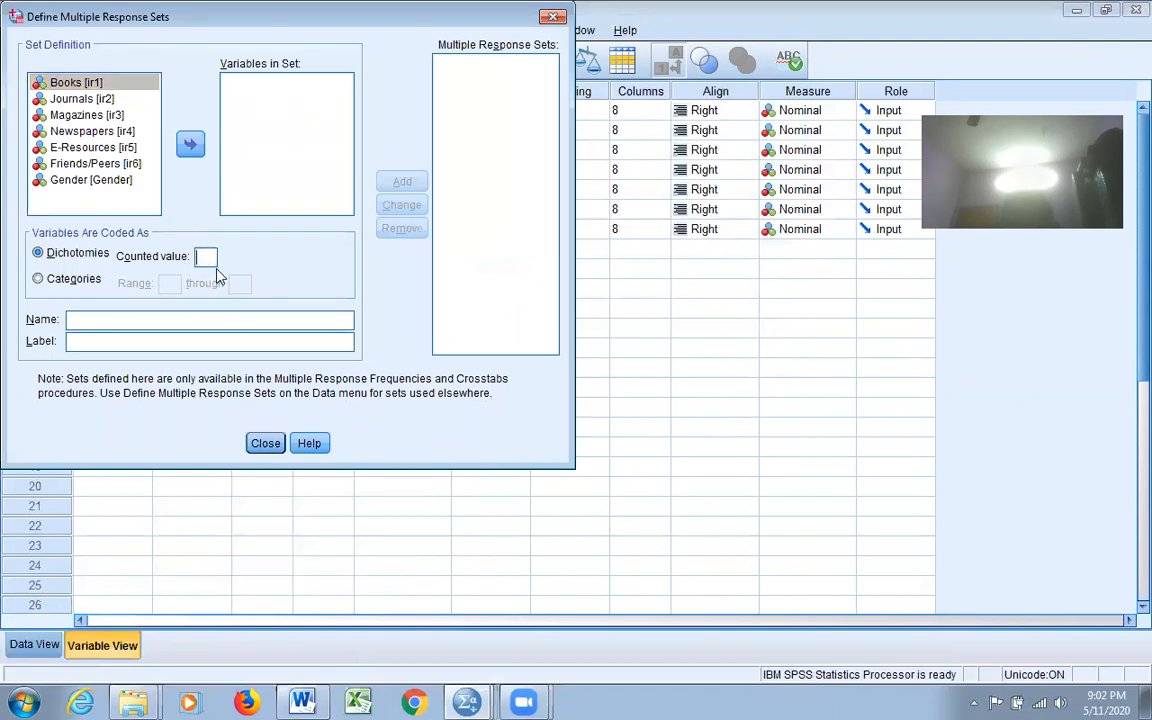
{"action": "type", "text": "1"}
{"action": "left_click", "coordinate": [221, 322]}
{"action": "type", "text": "reso"}
{"action": "left_click", "coordinate": [259, 341]}
{"action": "type", "text": "resources"}
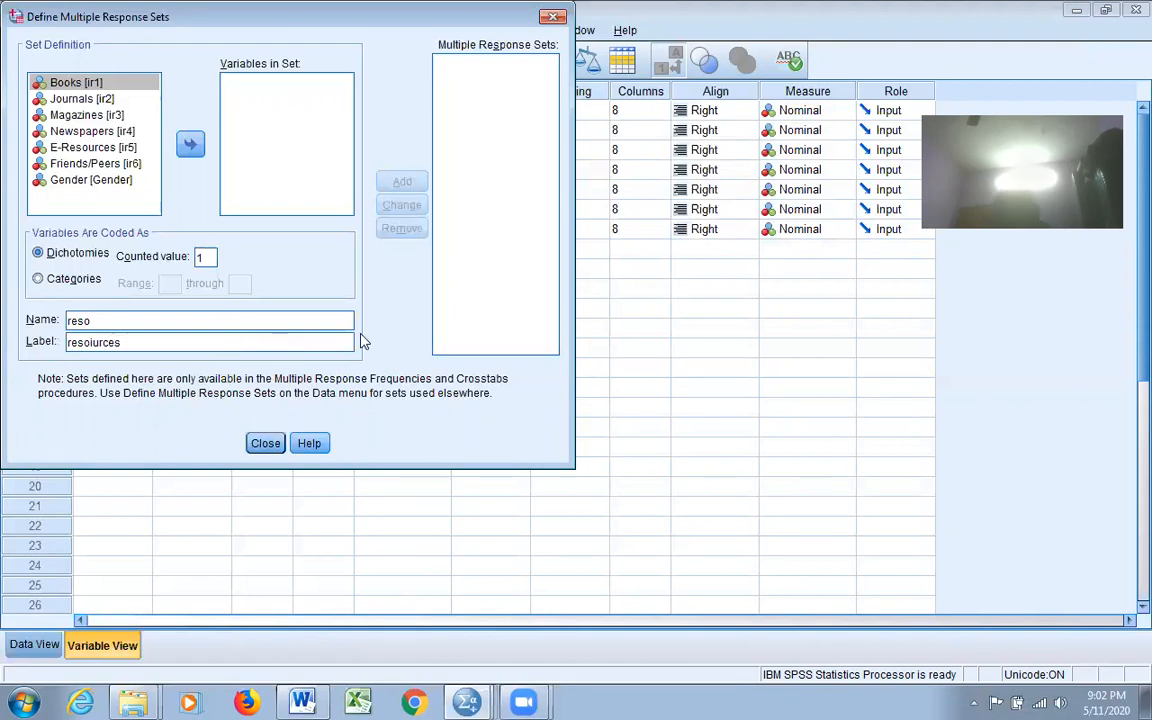
Step: Include Books through Friends/Peers in the set and add $reso to the defined sets
{"action": "left_click", "coordinate": [109, 86]}
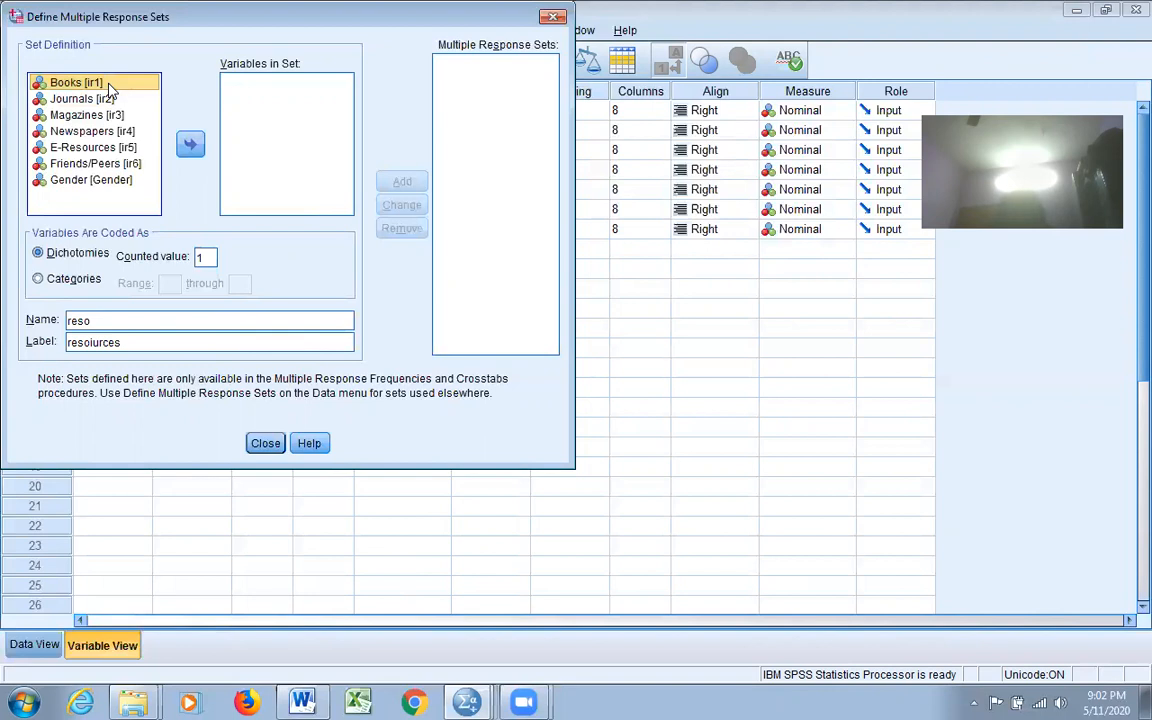
{"action": "key", "text": "shift+Down"}
{"action": "key", "text": "shift+Down"}
{"action": "key", "text": "shift+Down"}
{"action": "key", "text": "shift+Down"}
{"action": "key", "text": "shift+Down"}
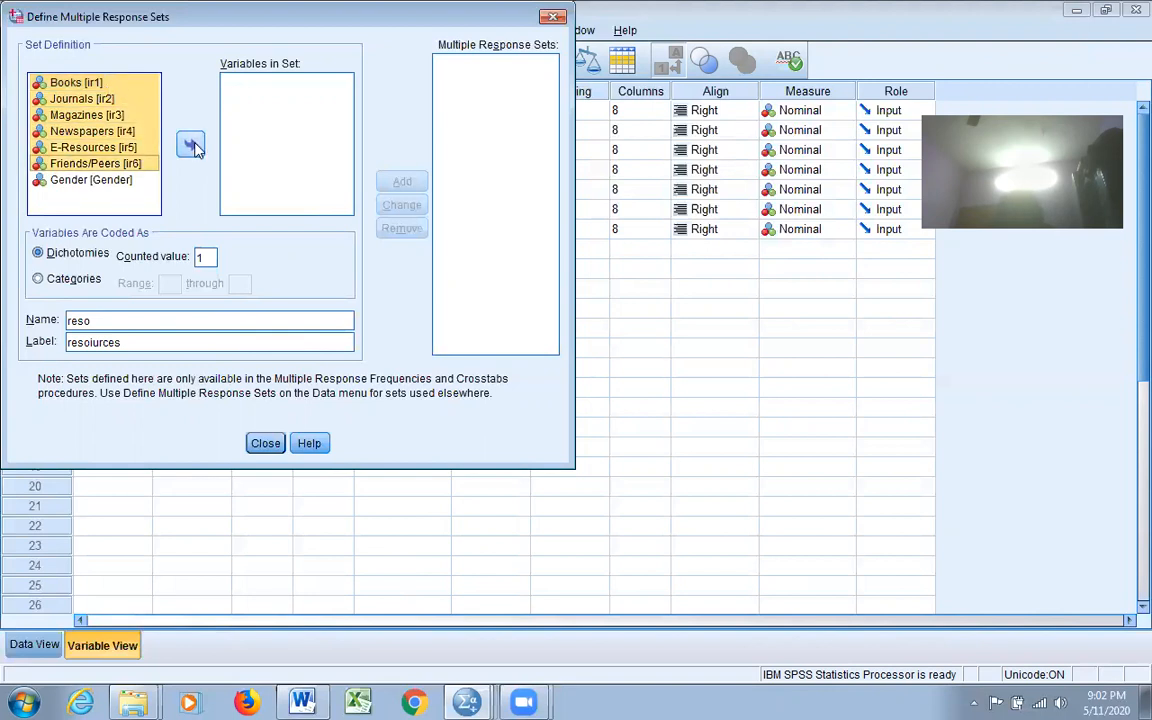
{"action": "left_click", "coordinate": [191, 146]}
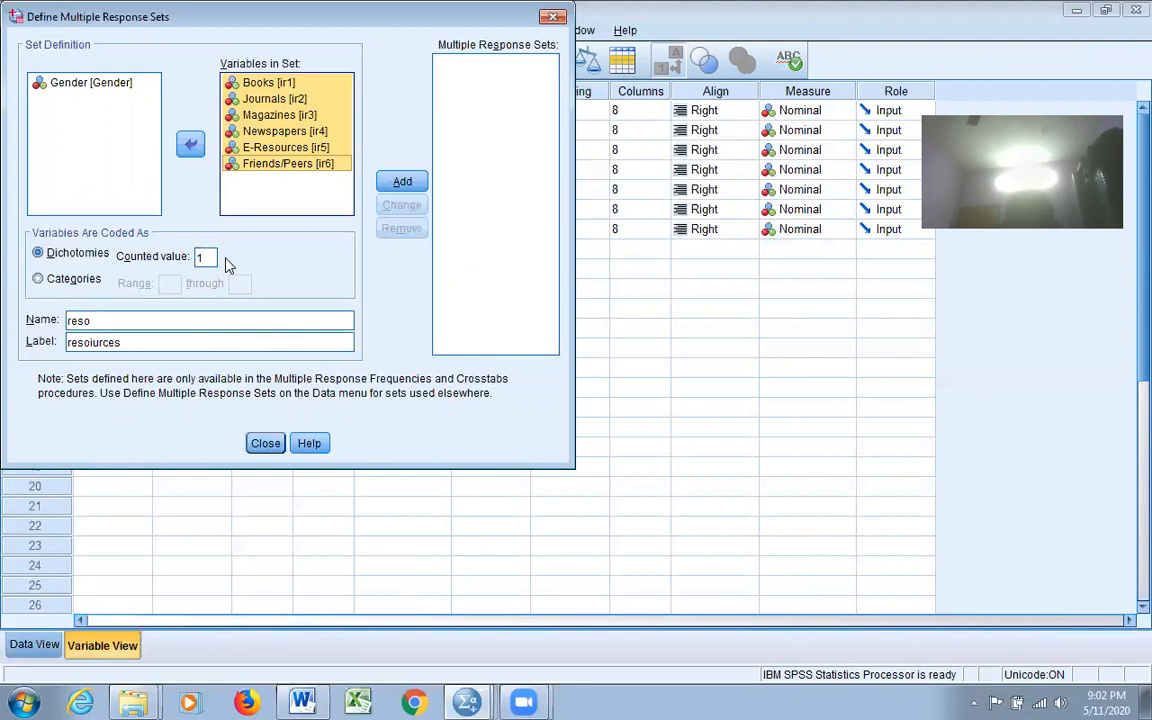
{"action": "left_click", "coordinate": [403, 182]}
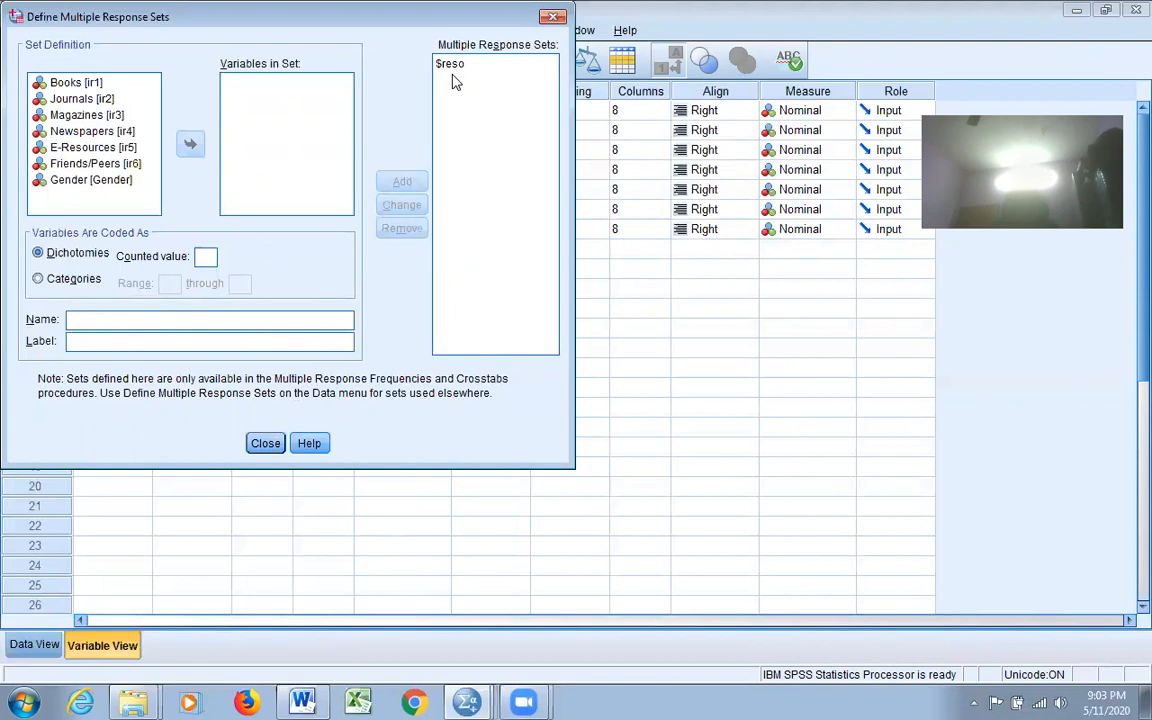
{"action": "left_click", "coordinate": [265, 443]}
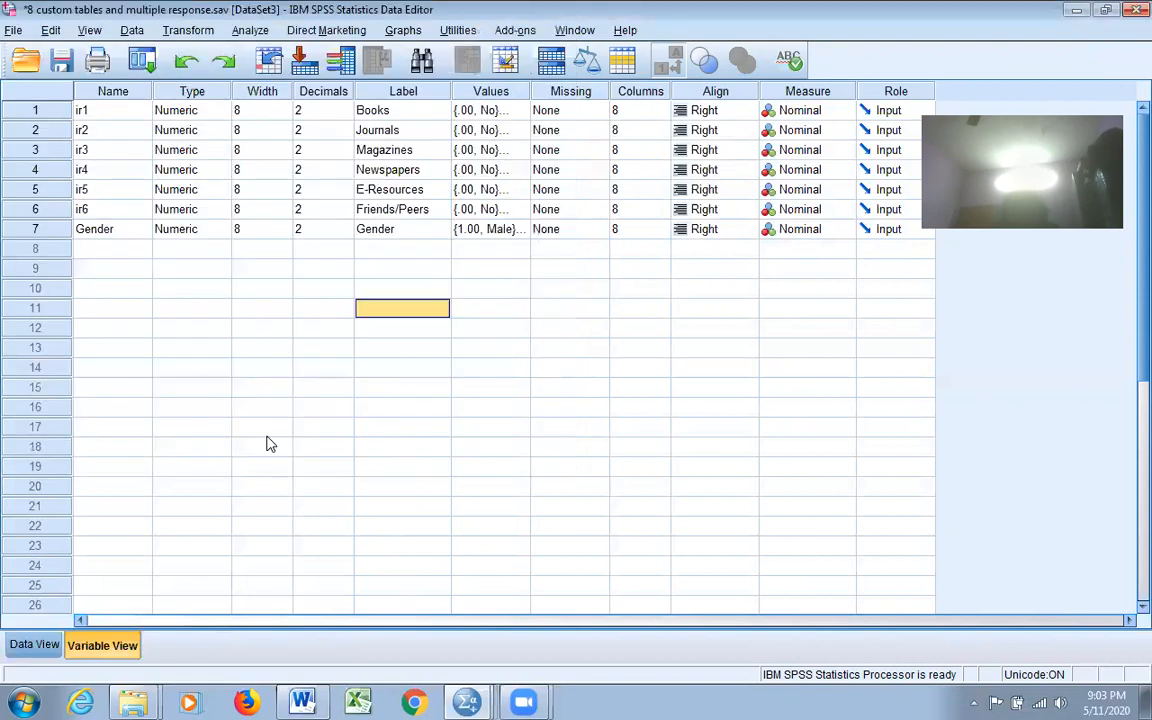
Step: Run Multiple Response Frequencies on $reso for counts and percentages per resource
{"action": "left_click", "coordinate": [250, 30]}
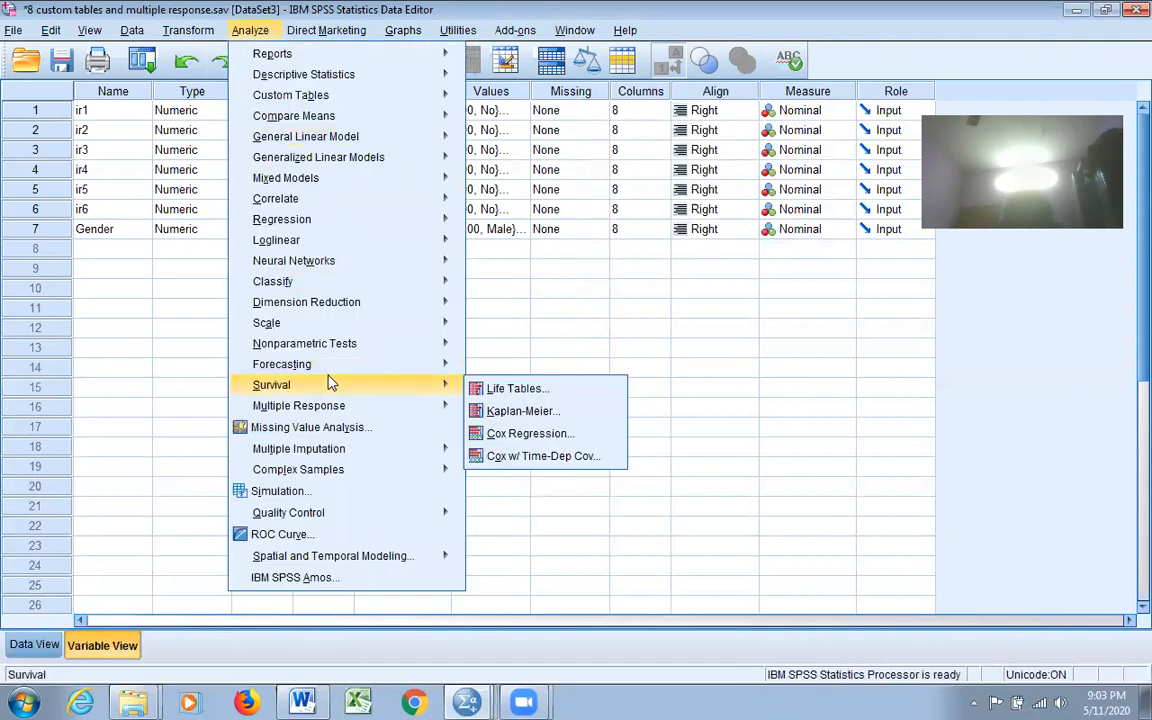
{"action": "mouse_move", "coordinate": [336, 408]}
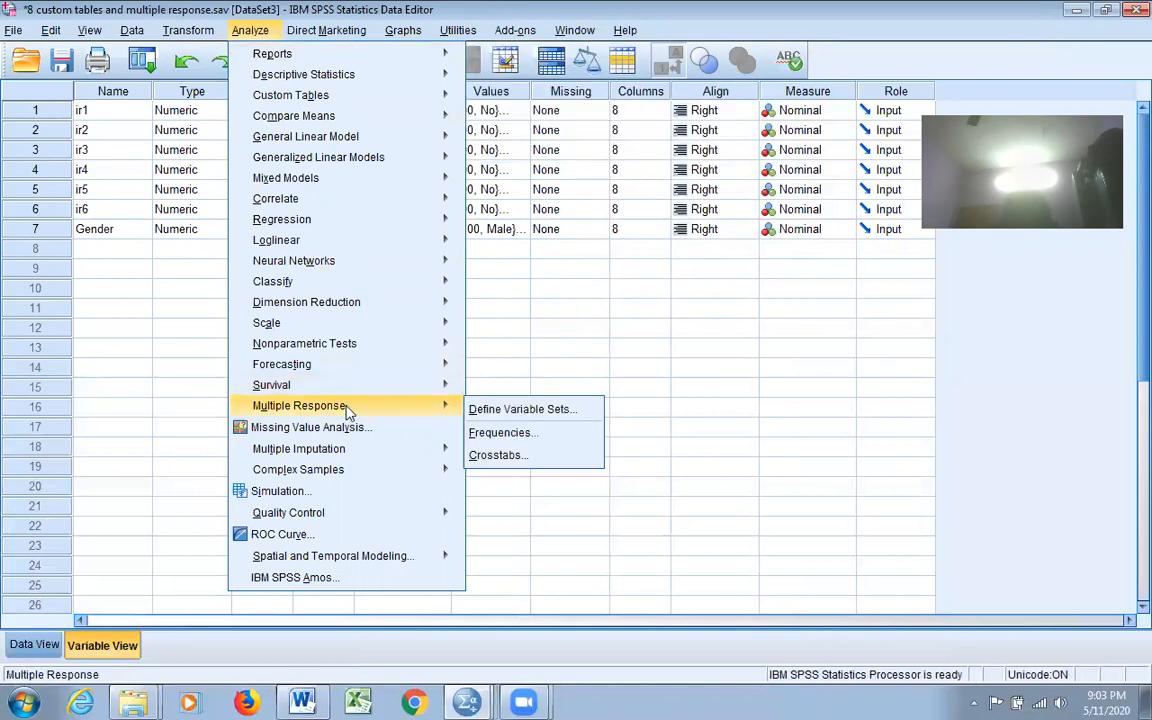
{"action": "left_click", "coordinate": [492, 430]}
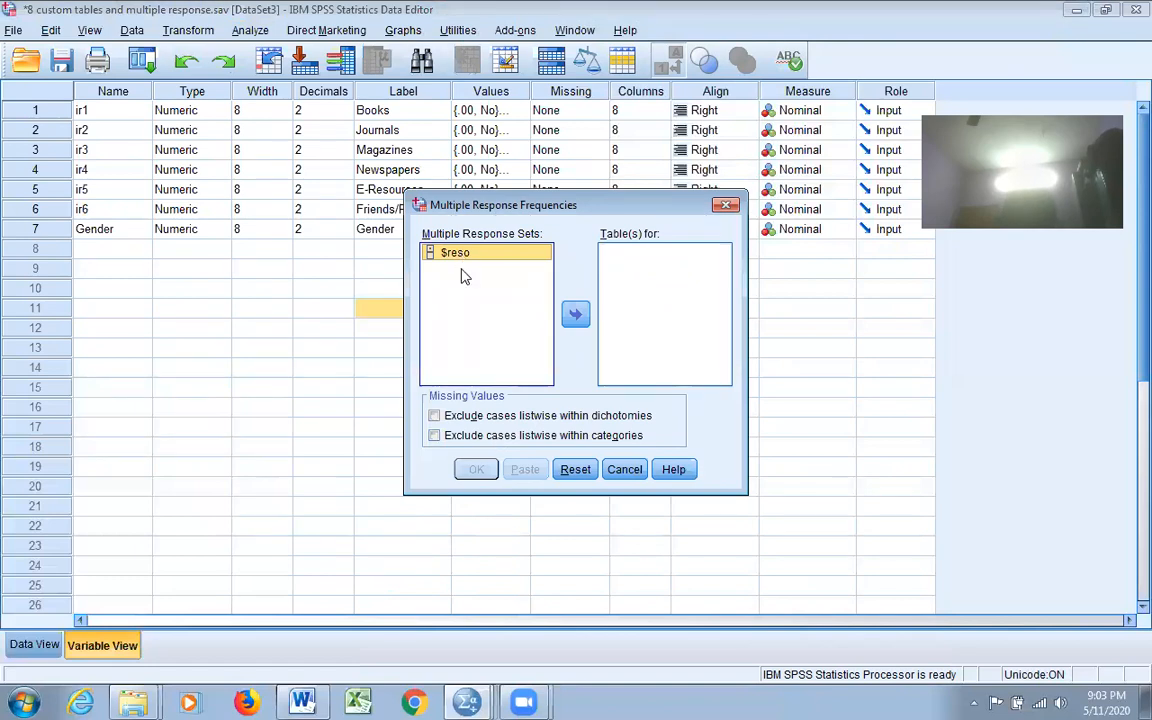
{"action": "left_click", "coordinate": [575, 314]}
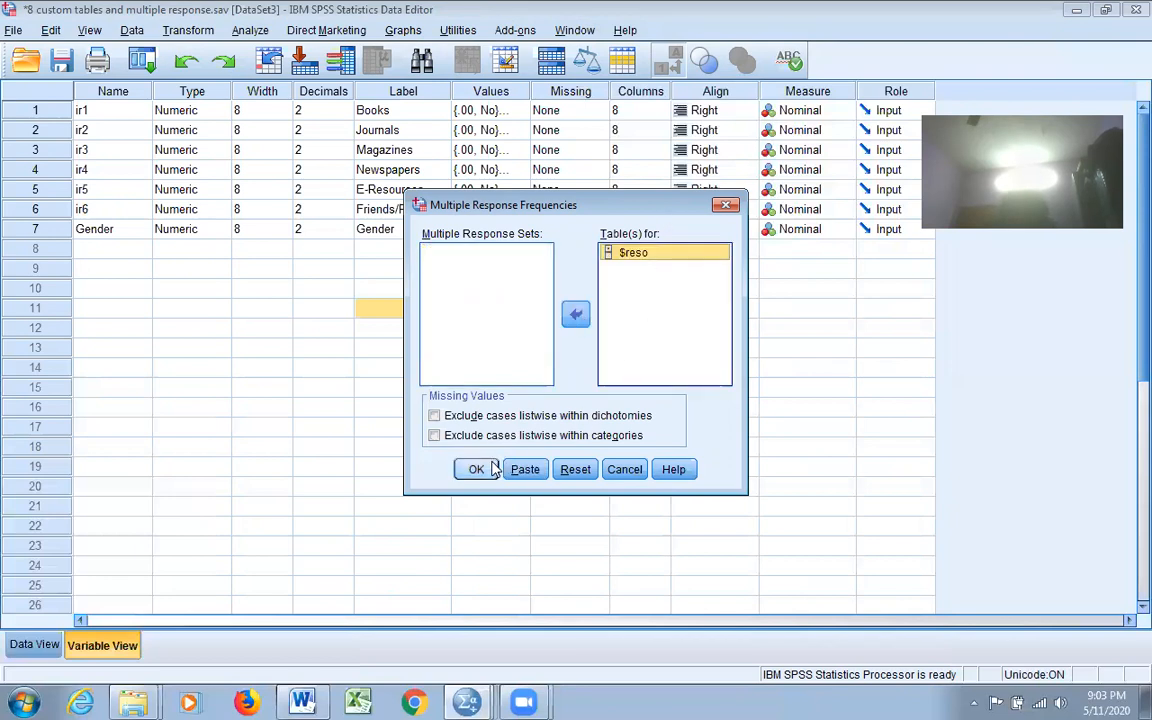
{"action": "left_click", "coordinate": [485, 469]}
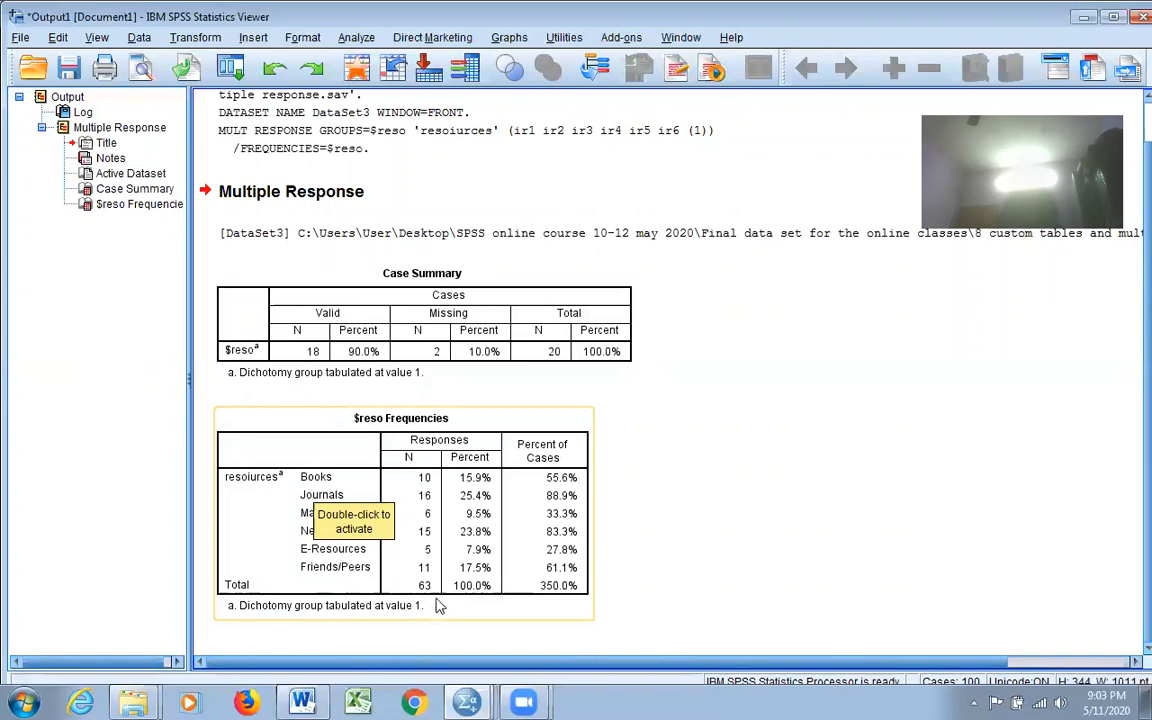
{"action": "left_click", "coordinate": [470, 702]}
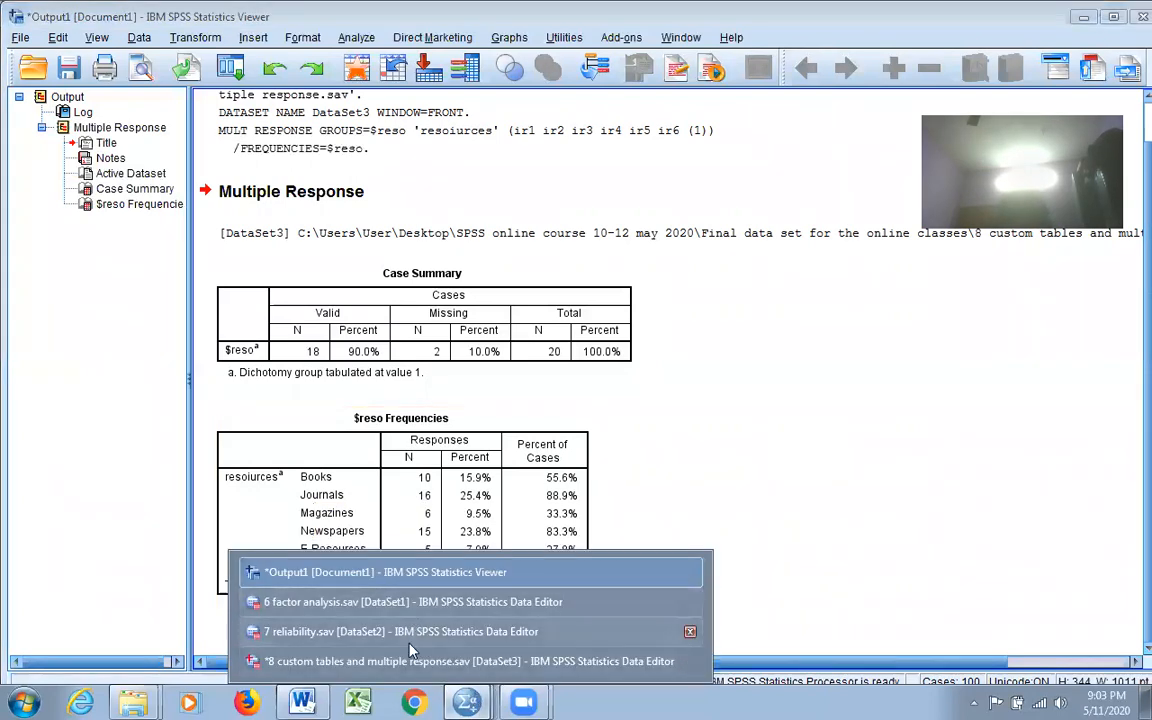
{"action": "left_click", "coordinate": [410, 660]}
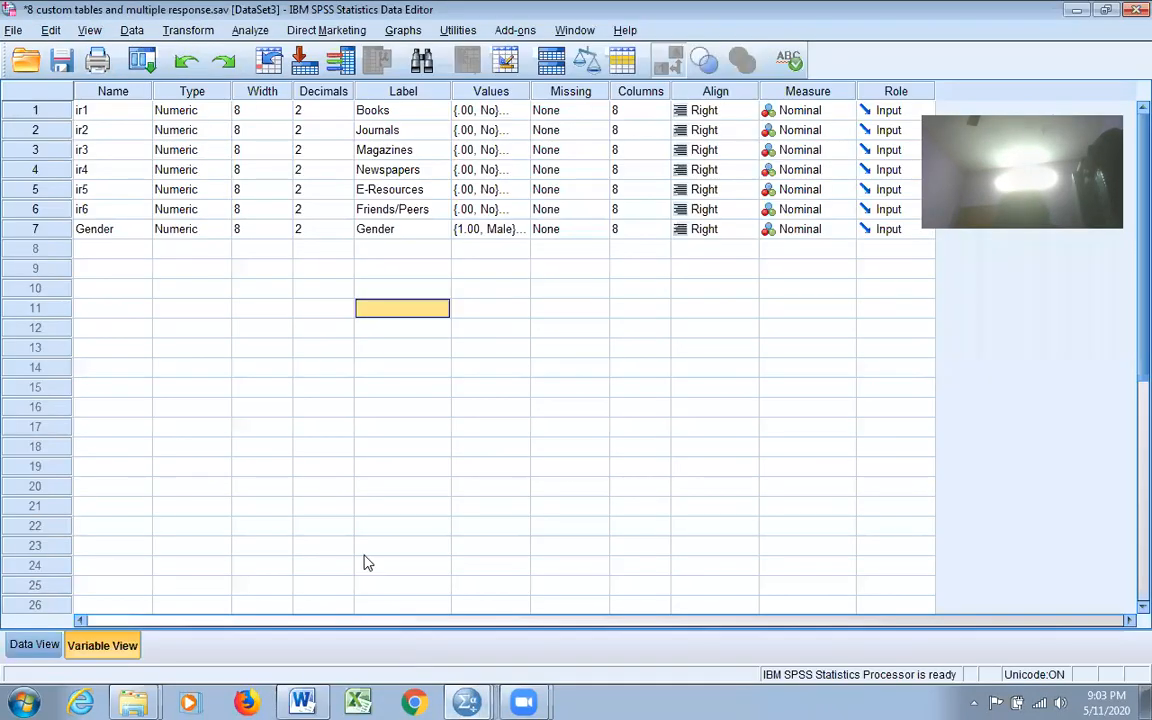
{"action": "left_click", "coordinate": [38, 645]}
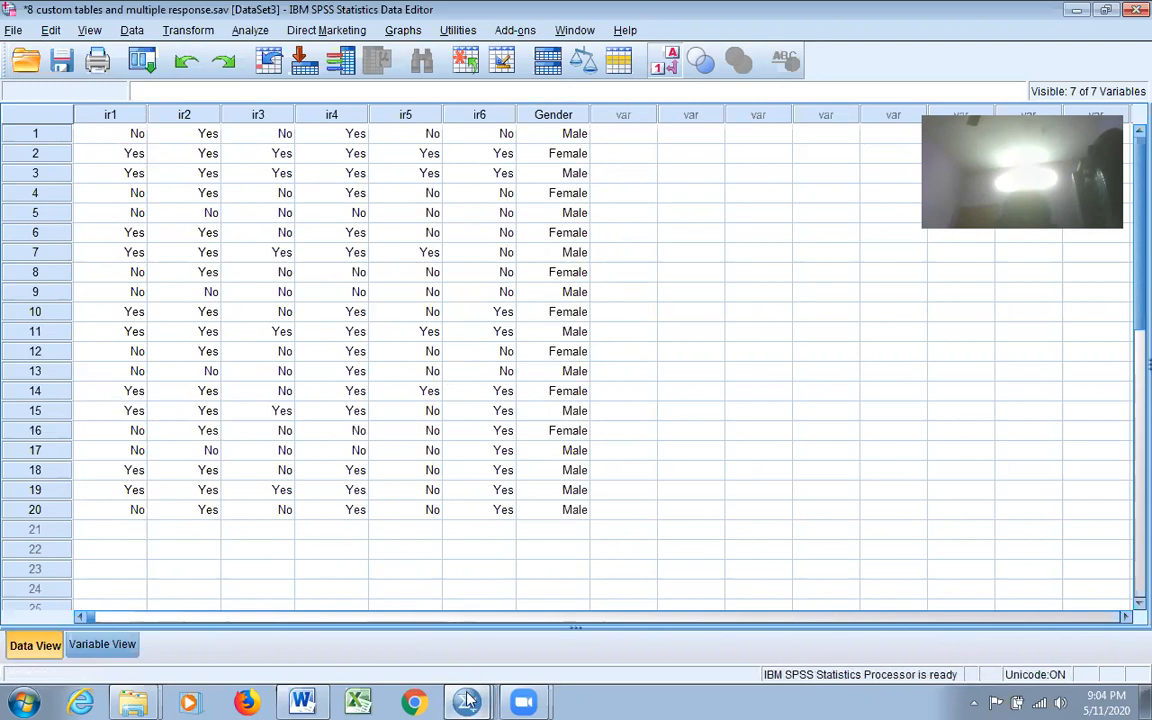
{"action": "mouse_move", "coordinate": [470, 702]}
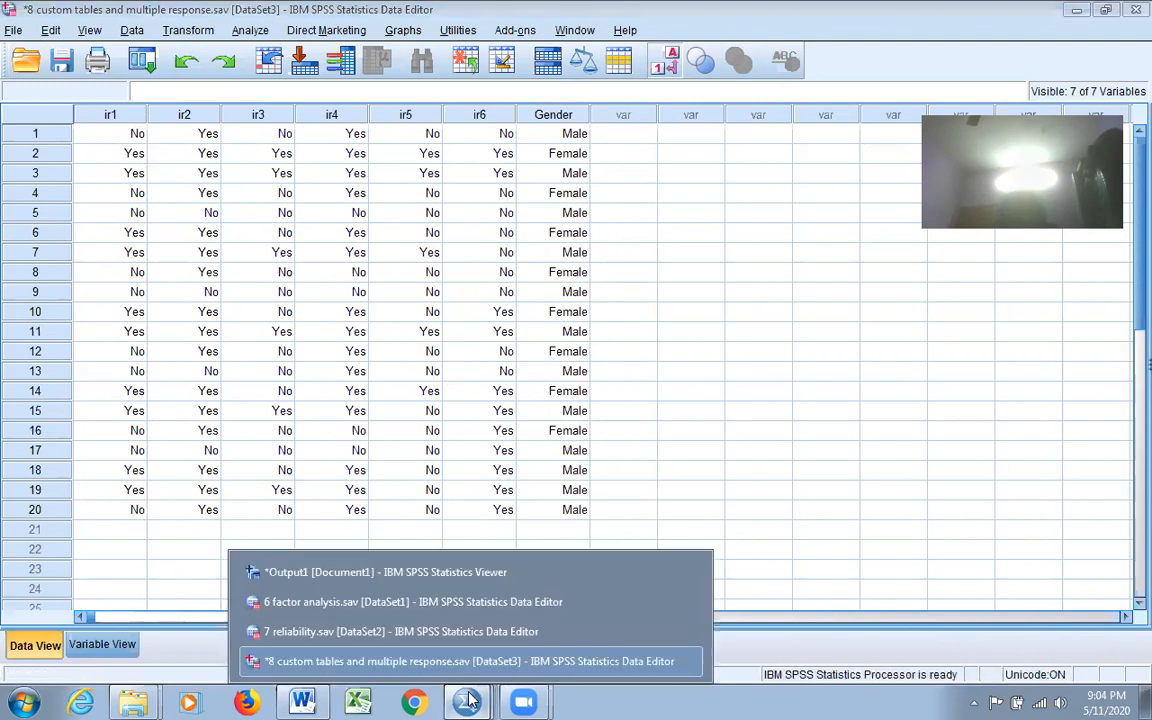
{"action": "left_click", "coordinate": [460, 574]}
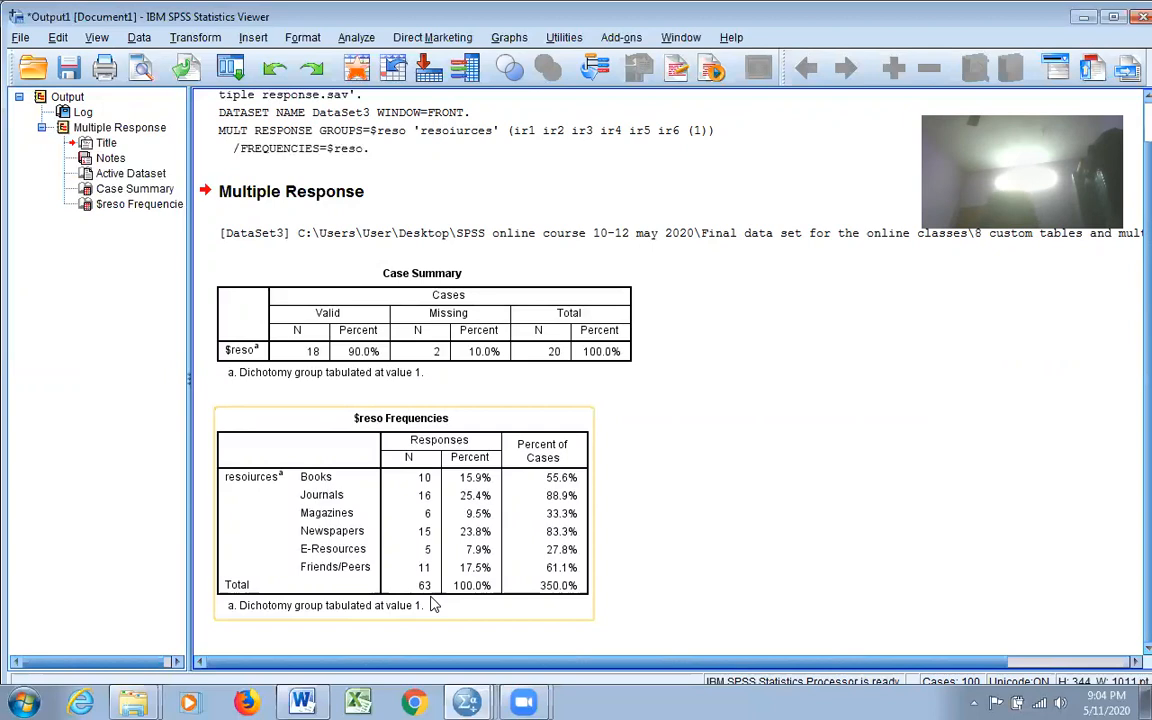
{"action": "left_click", "coordinate": [355, 38]}
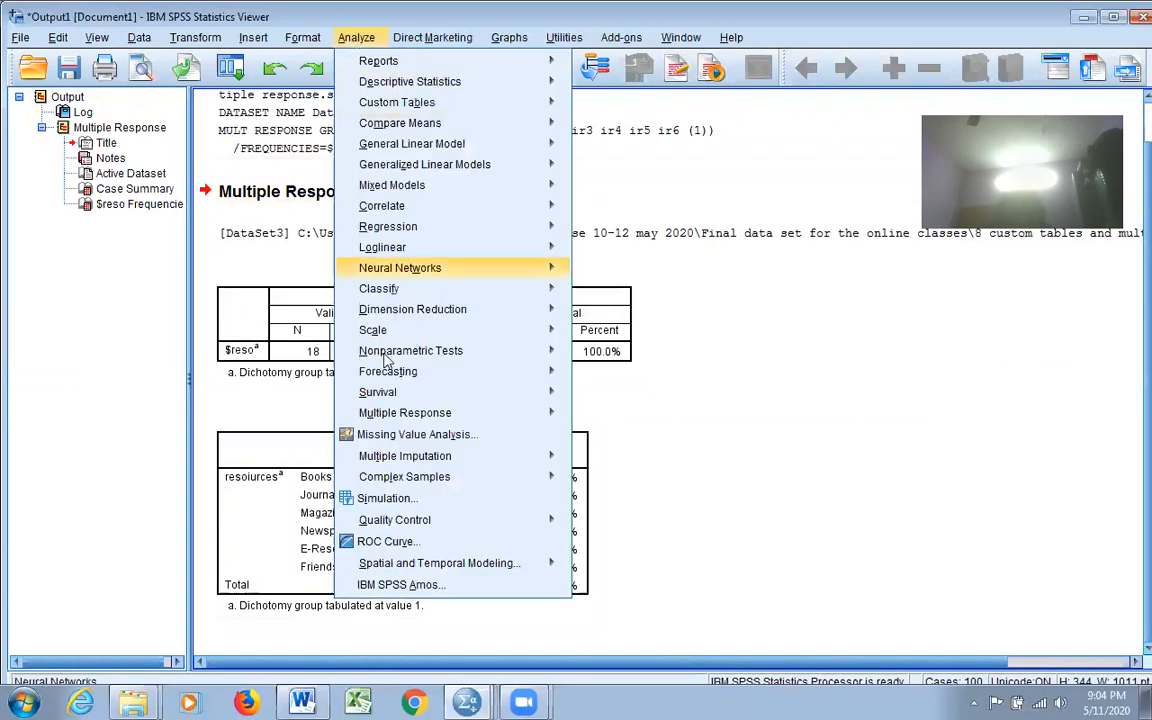
{"action": "mouse_move", "coordinate": [405, 416]}
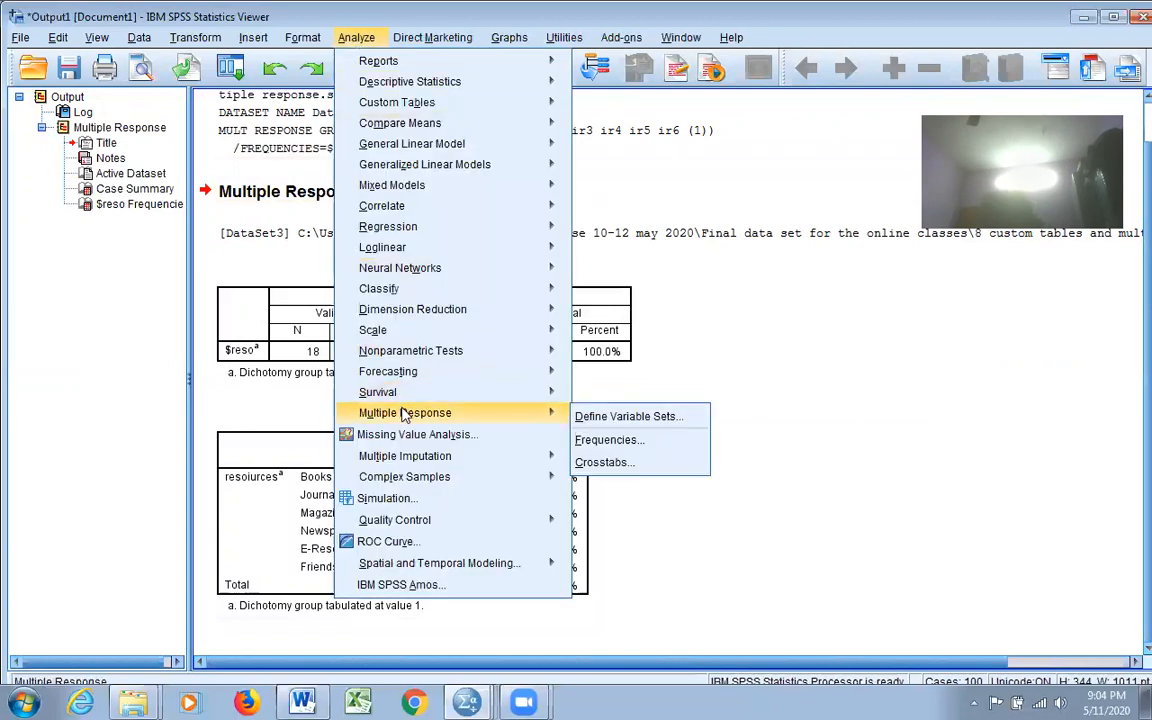
{"action": "left_click", "coordinate": [815, 300]}
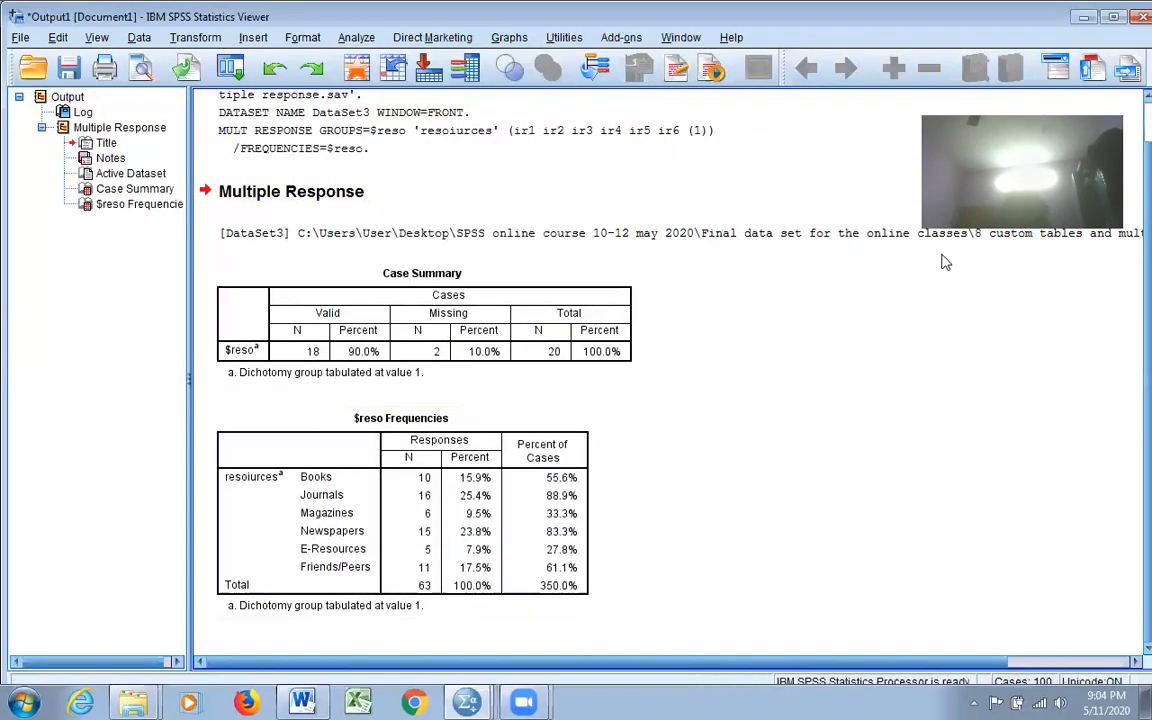
{"action": "left_click", "coordinate": [1086, 18]}
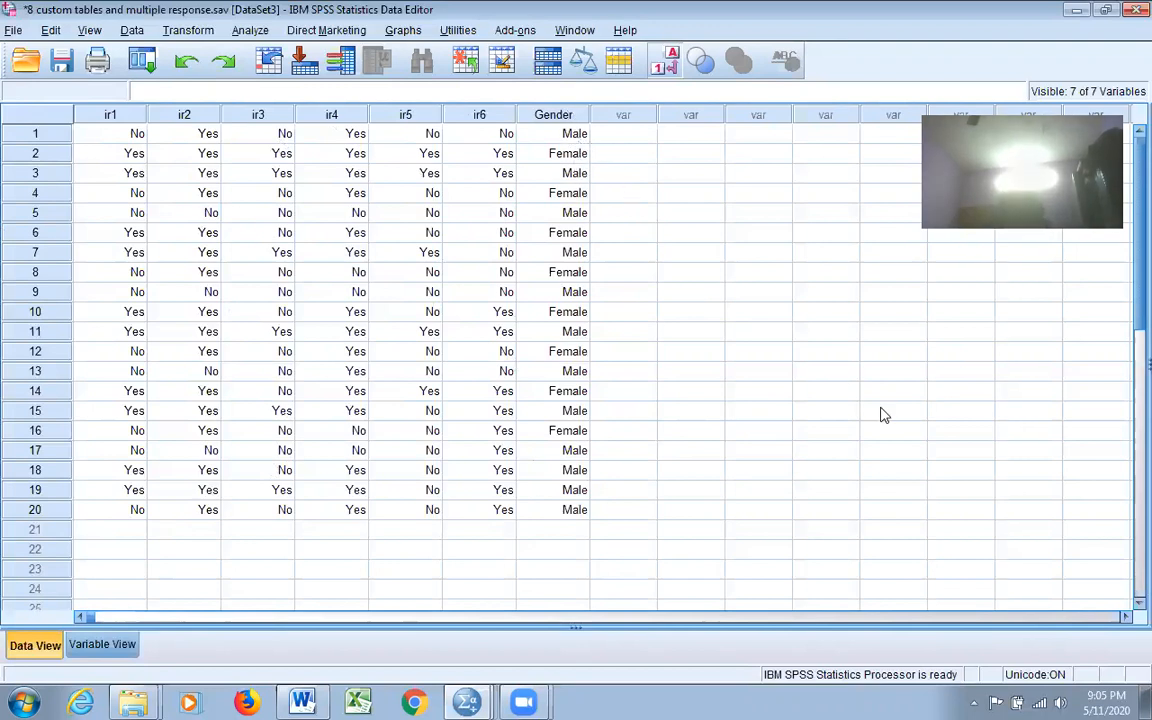
Step: Build a Custom Table with Gender as the column variable showing Male and Female counts
{"action": "left_click", "coordinate": [812, 391]}
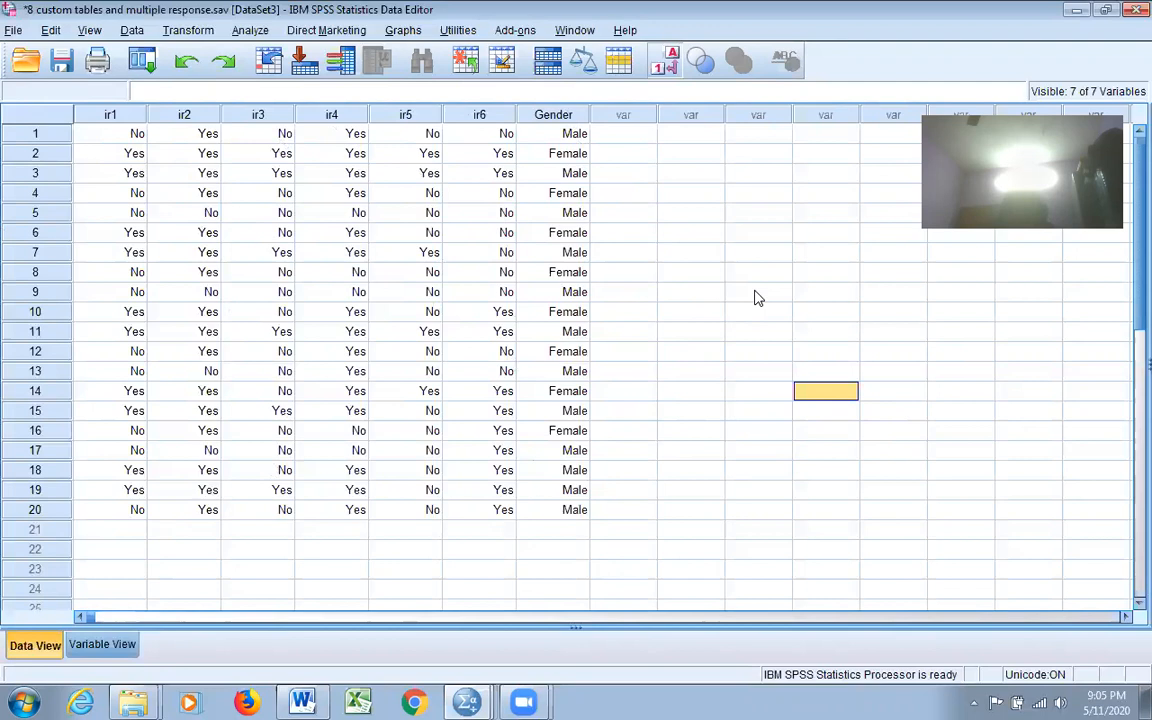
{"action": "left_click", "coordinate": [249, 32]}
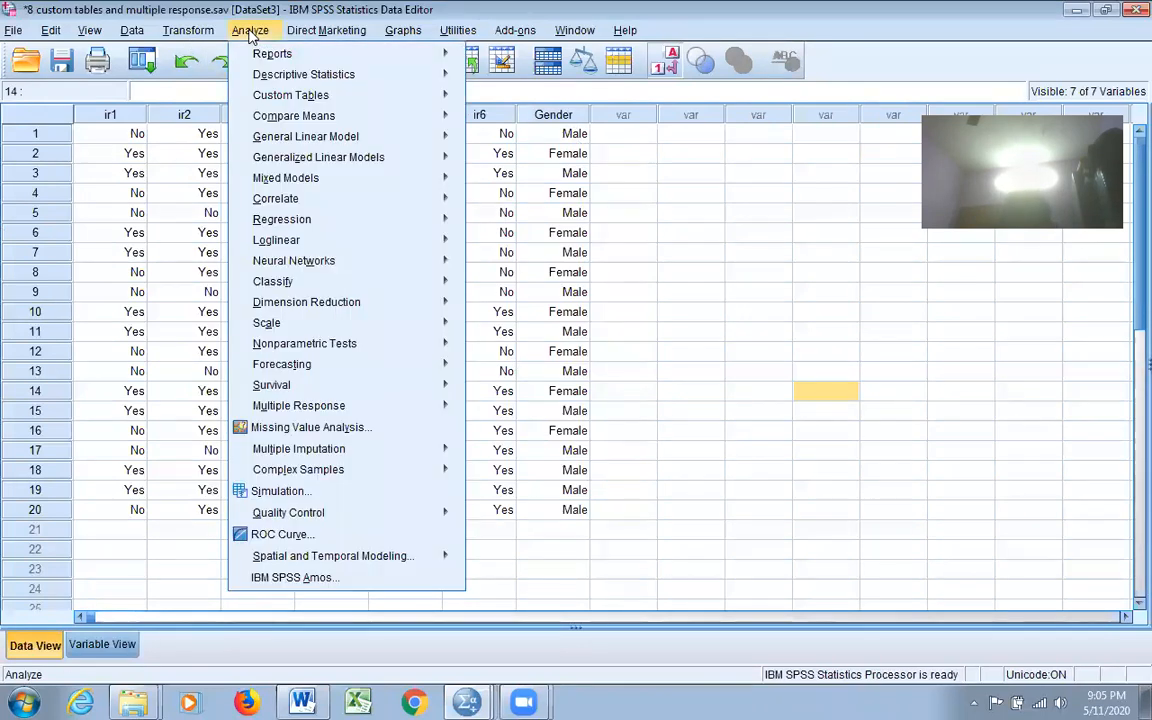
{"action": "mouse_move", "coordinate": [281, 99]}
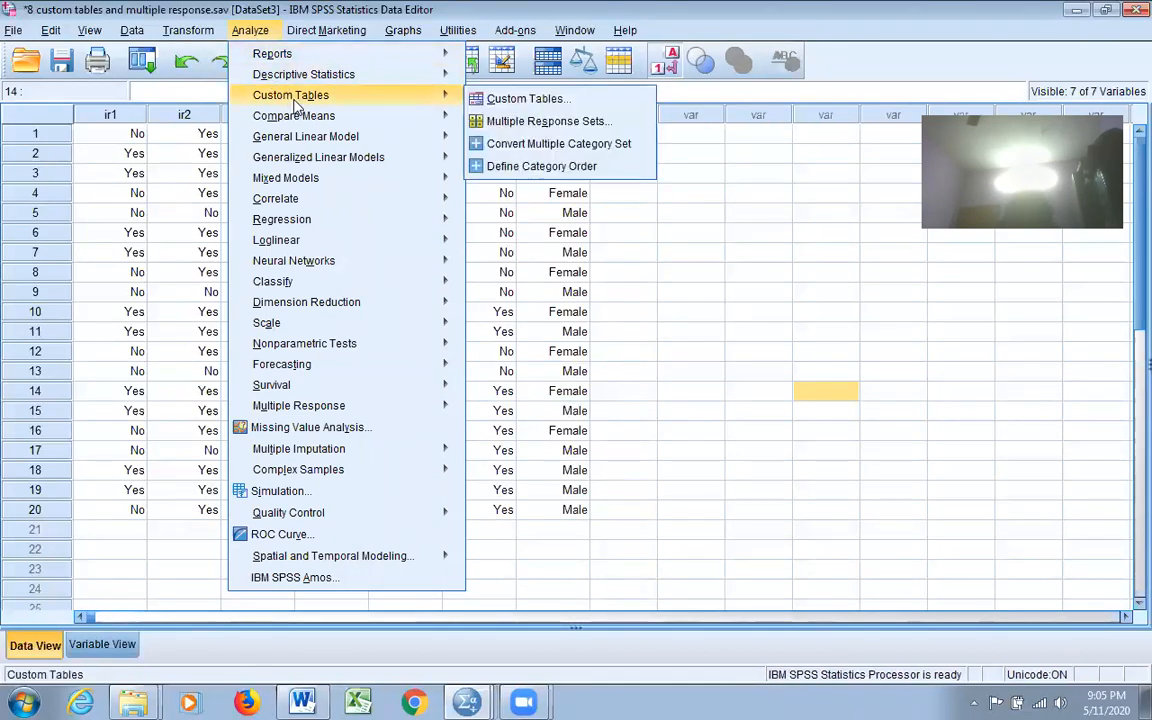
{"action": "left_click", "coordinate": [498, 98]}
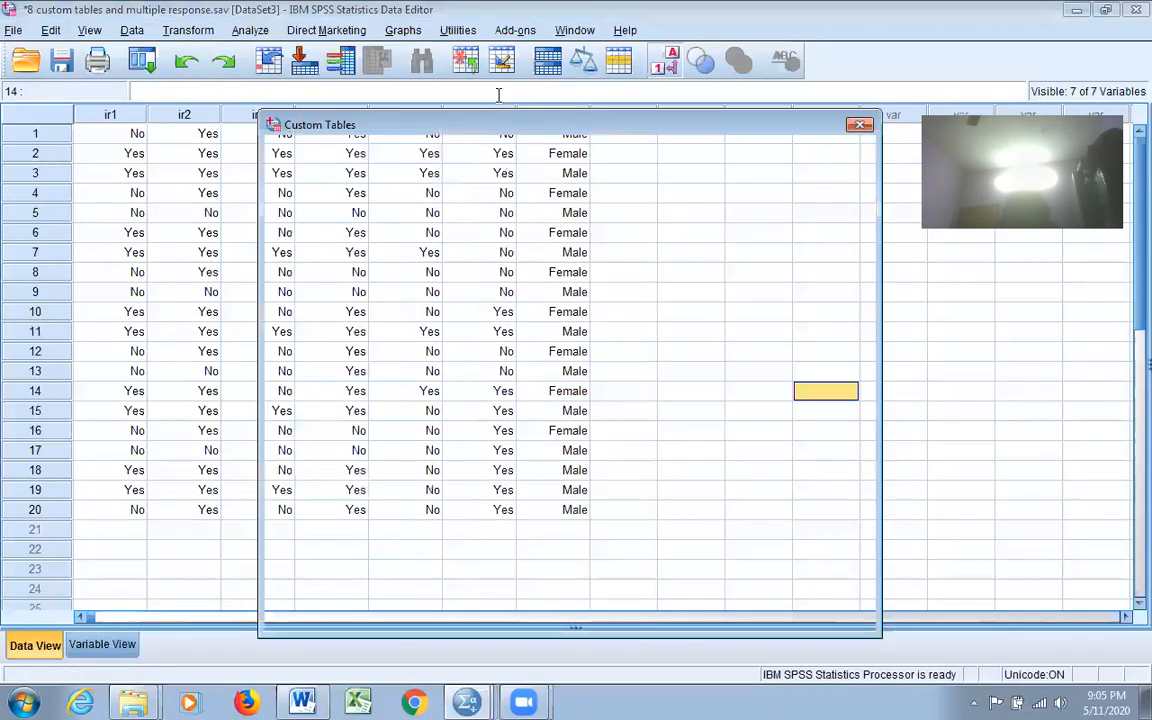
{"action": "left_click_drag", "start_coordinate": [624, 140], "coordinate": [636, 96]}
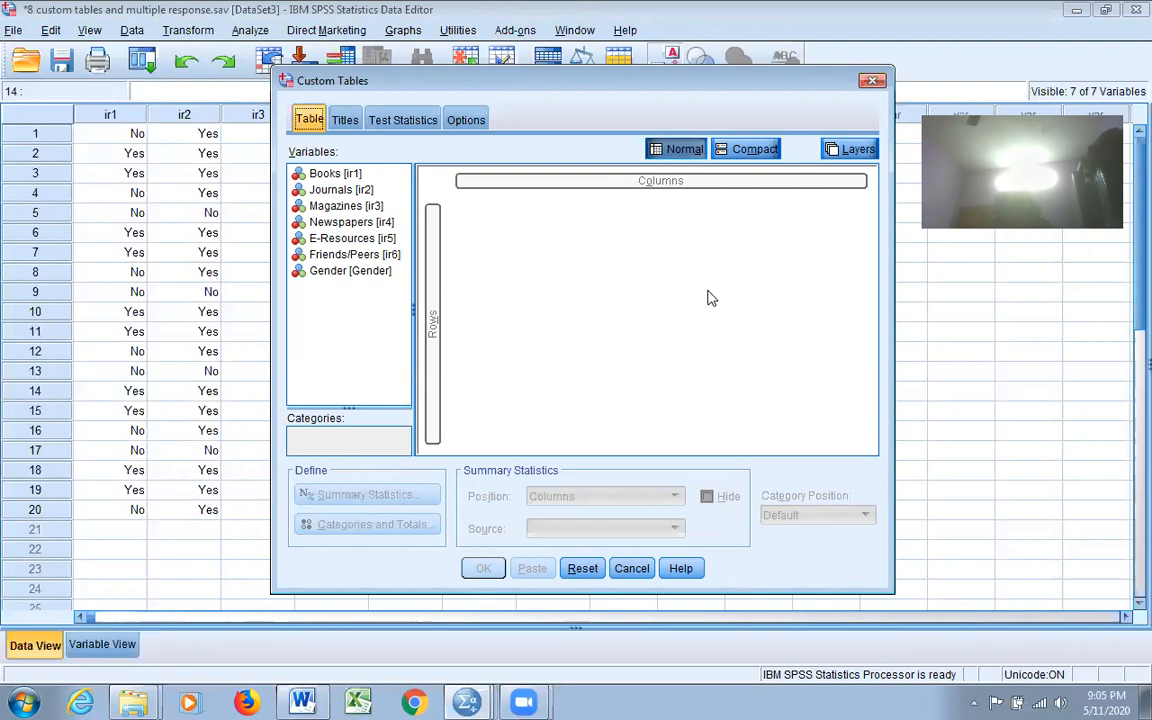
{"action": "left_click", "coordinate": [341, 274]}
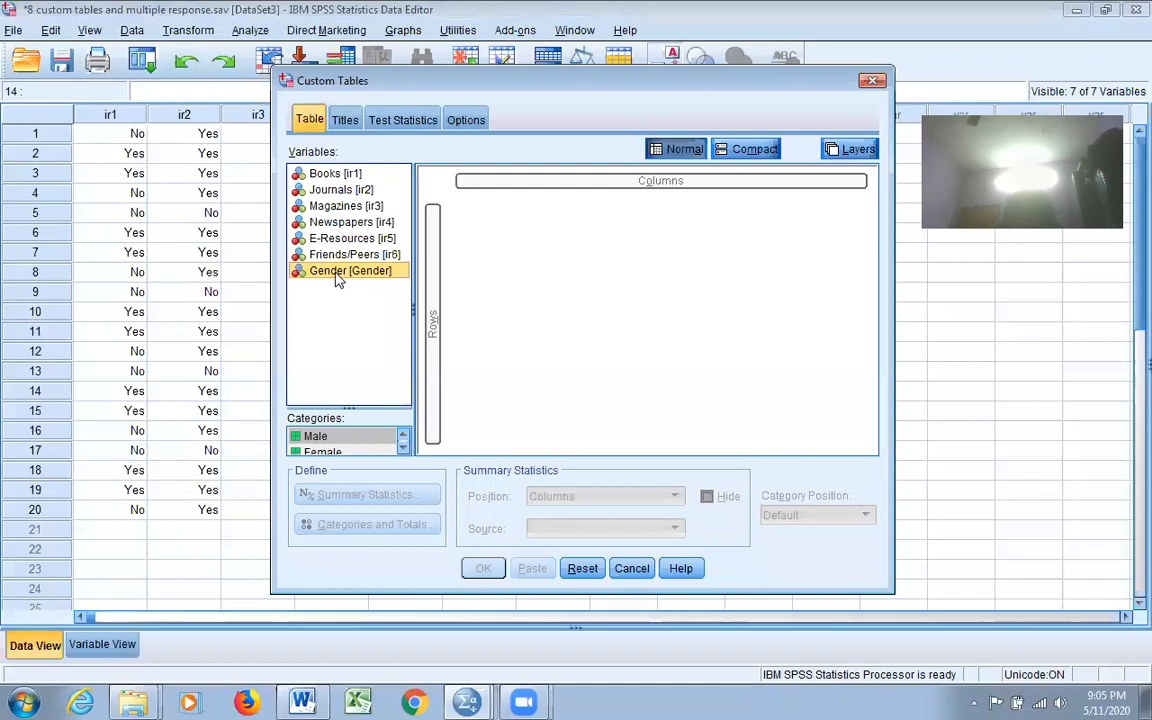
{"action": "left_click_drag", "start_coordinate": [352, 275], "coordinate": [604, 181]}
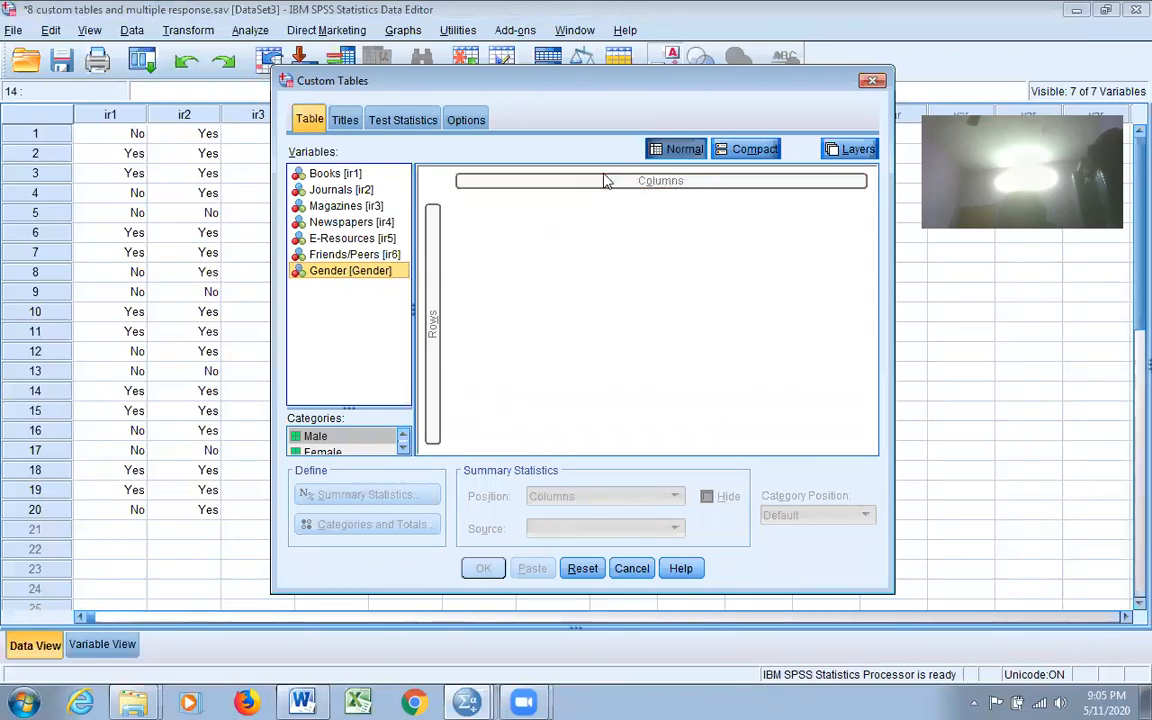
{"action": "left_click_drag", "start_coordinate": [316, 276], "coordinate": [597, 180]}
{"action": "left_click_drag", "start_coordinate": [378, 268], "coordinate": [627, 185]}
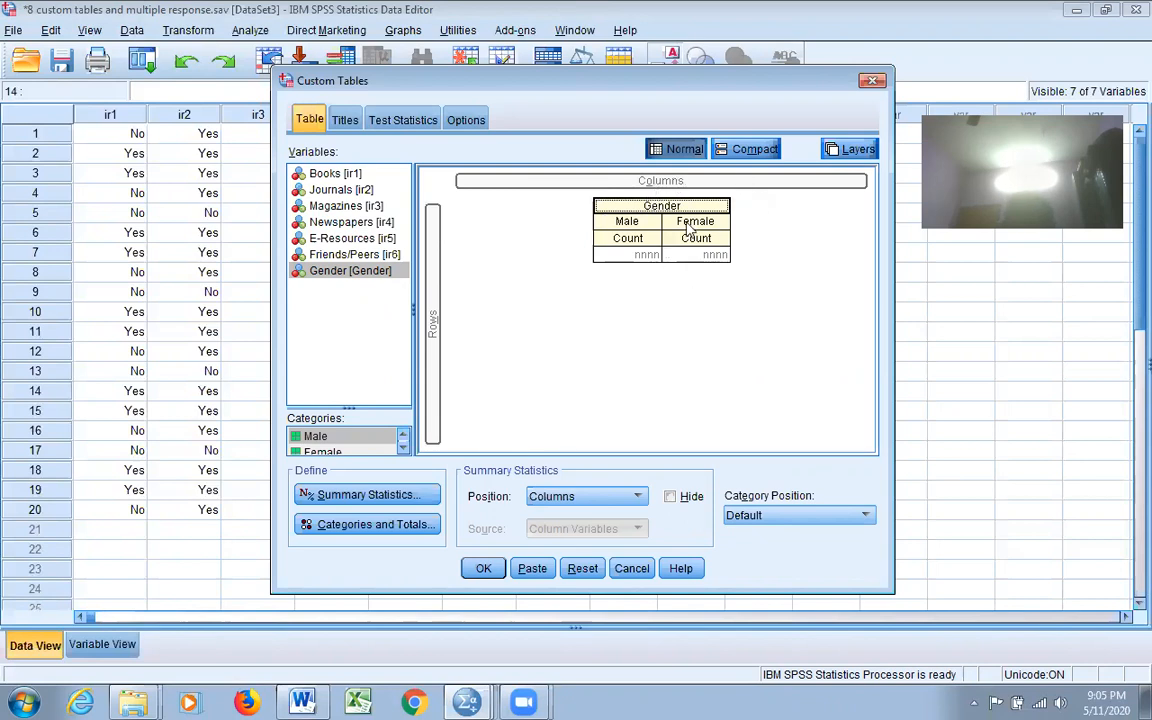
Step: Add Column N % beside Count for Gender, then select Books through Friends/Peers
{"action": "left_click", "coordinate": [408, 497]}
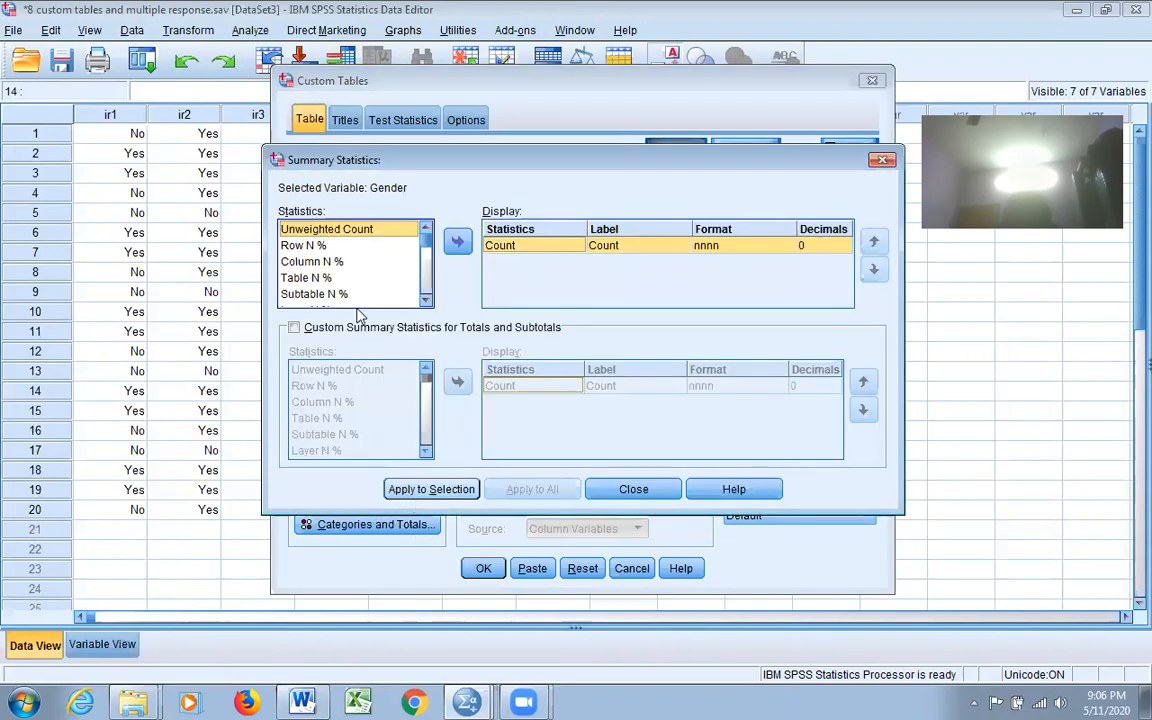
{"action": "left_click_drag", "start_coordinate": [480, 170], "coordinate": [491, 293]}
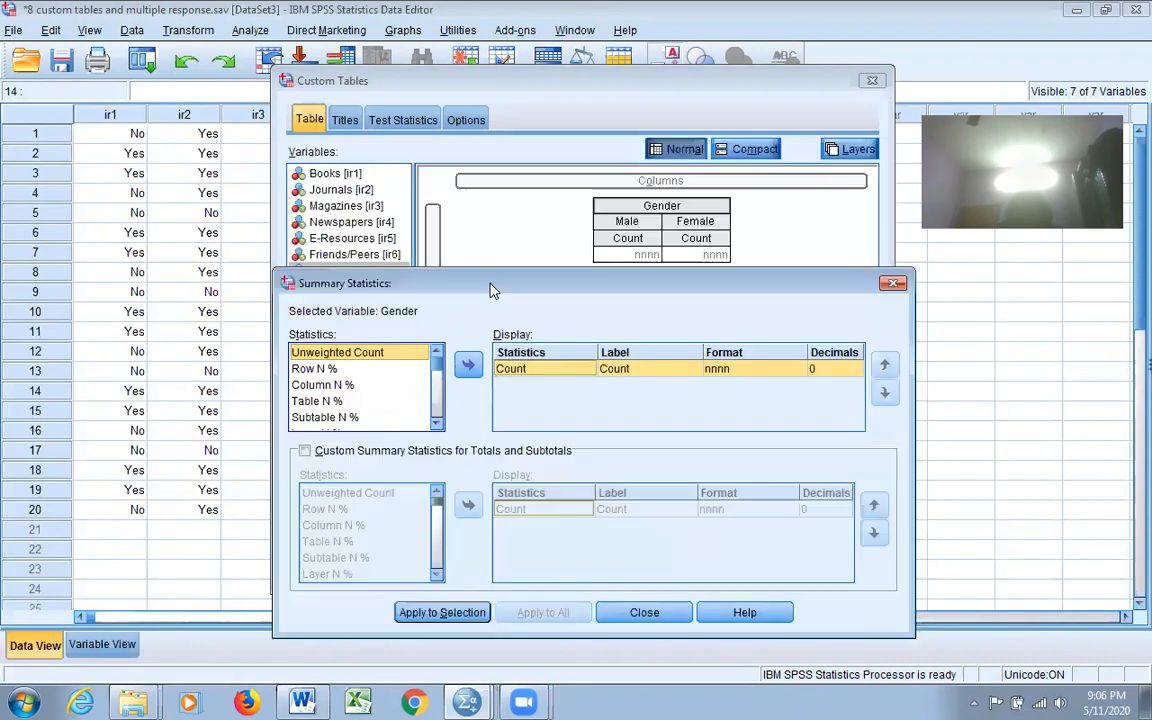
{"action": "left_click", "coordinate": [336, 390]}
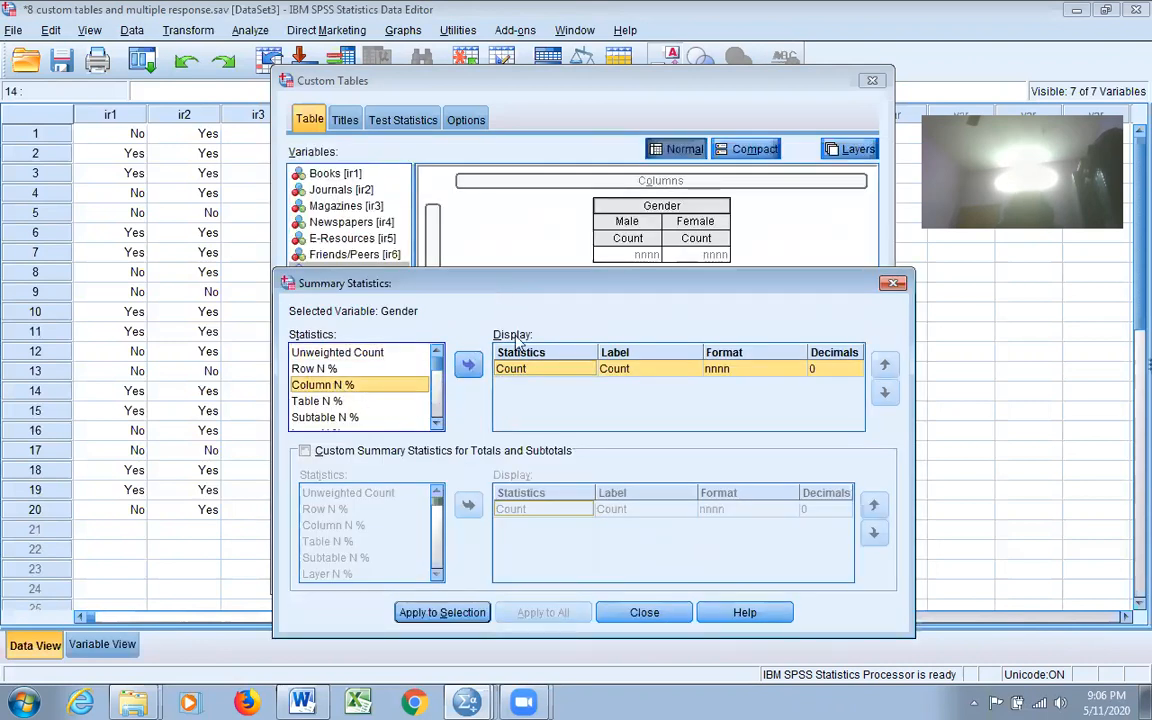
{"action": "left_click", "coordinate": [468, 366]}
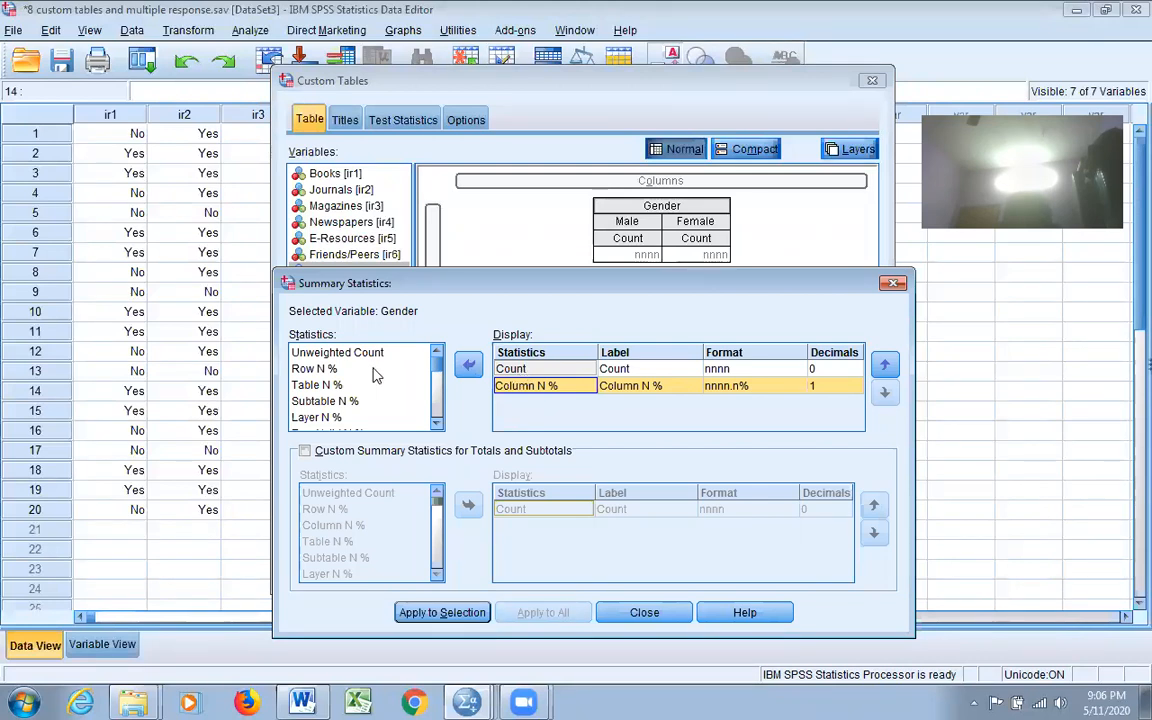
{"action": "left_click", "coordinate": [458, 613]}
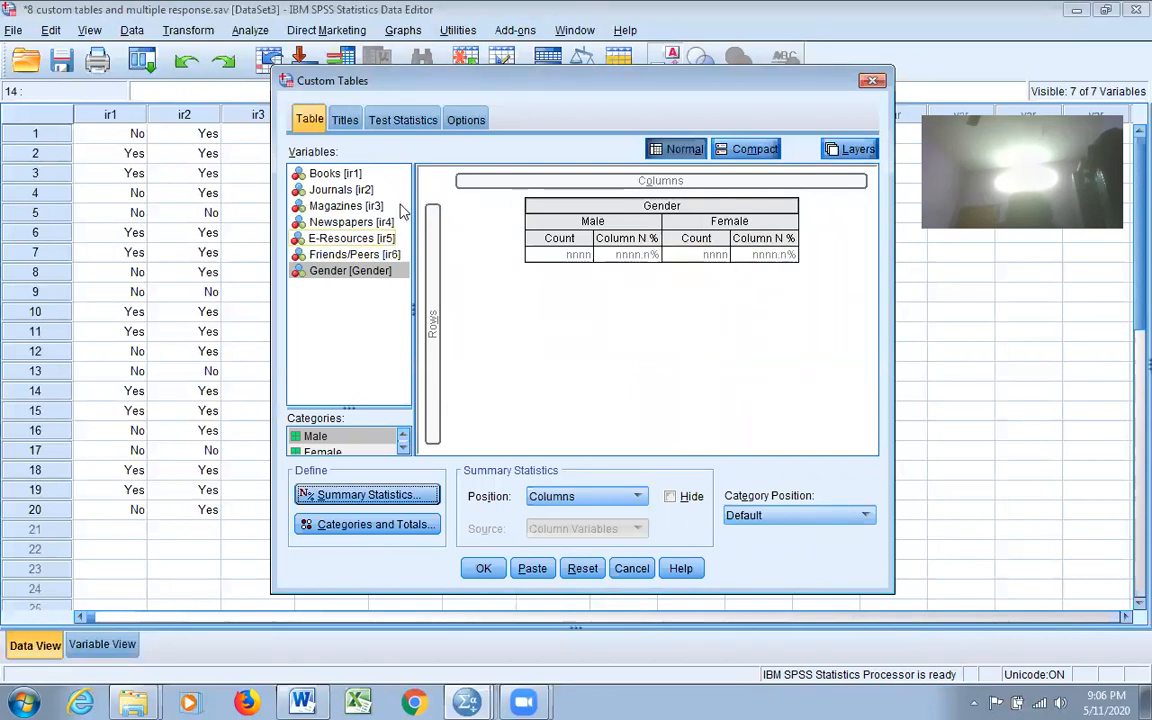
{"action": "left_click", "coordinate": [345, 174]}
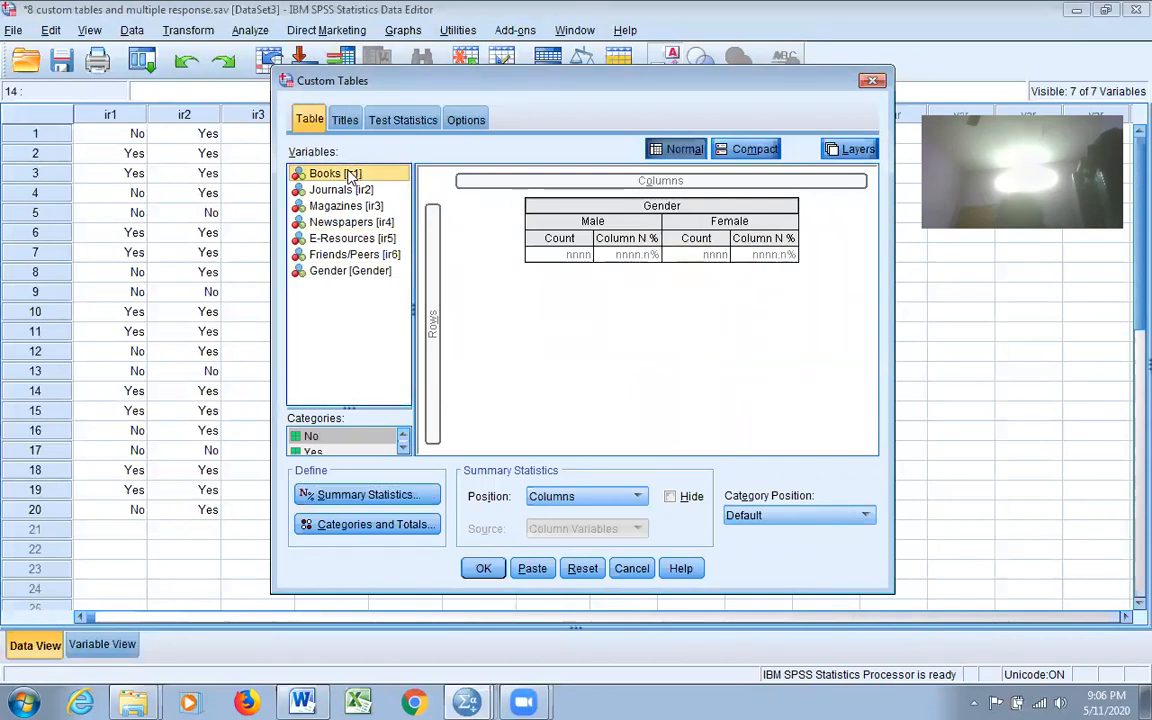
{"action": "key", "text": "shift+Down"}
{"action": "key", "text": "shift+Down"}
{"action": "key", "text": "shift+Down"}
{"action": "key", "text": "shift+Down"}
{"action": "key", "text": "shift+Down"}
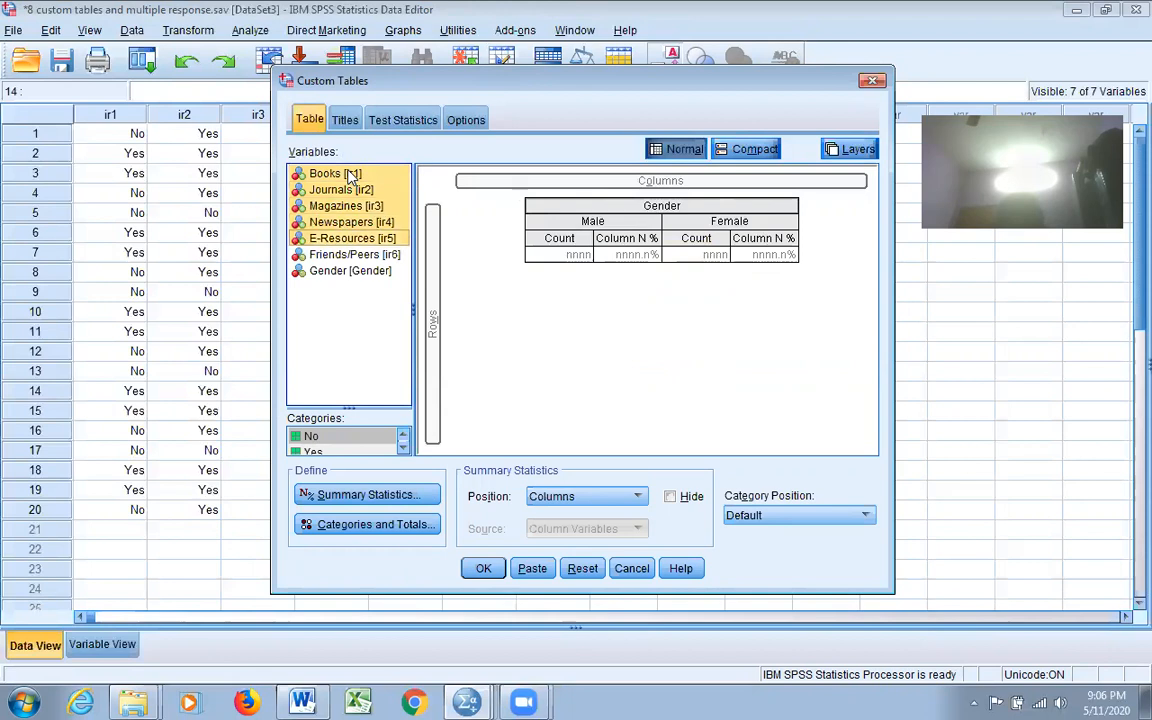
Step: Place the six resources, Books through Friends/Peers, as table rows split into No and Yes
{"action": "left_click_drag", "start_coordinate": [350, 176], "coordinate": [428, 258]}
{"action": "left_click_drag", "start_coordinate": [430, 258], "coordinate": [430, 258]}
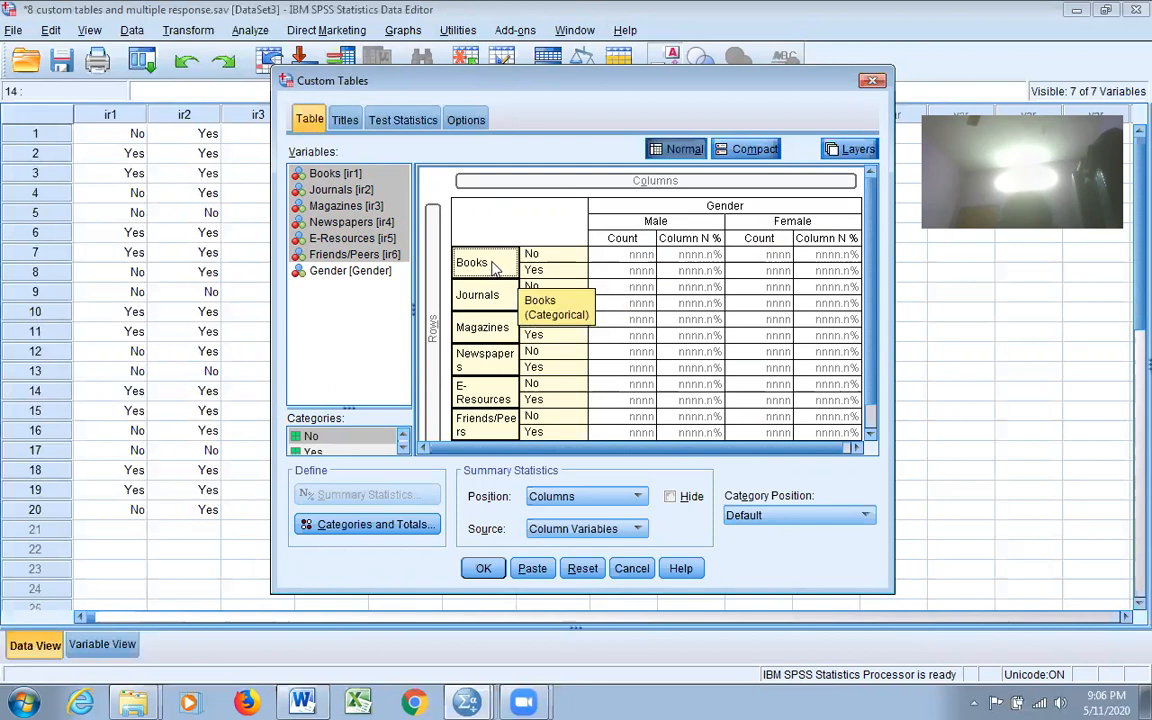
{"action": "left_click", "coordinate": [407, 527]}
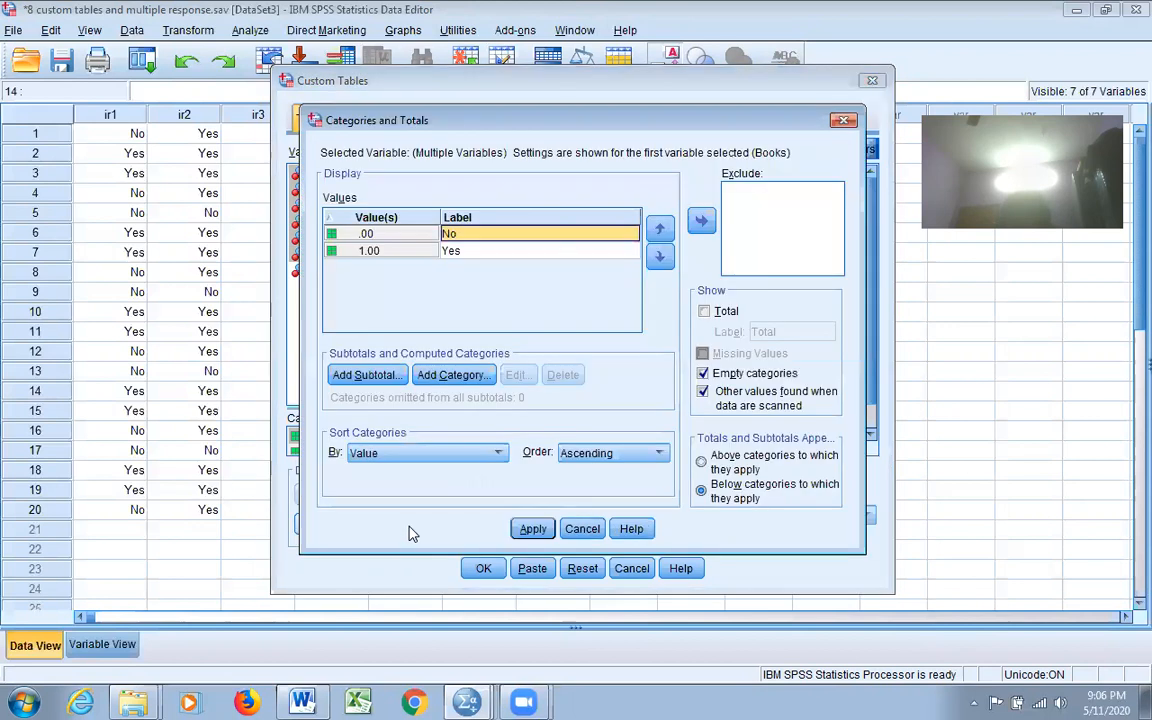
Step: Add a Total row for each resource and order Yes before No
{"action": "left_click", "coordinate": [704, 312]}
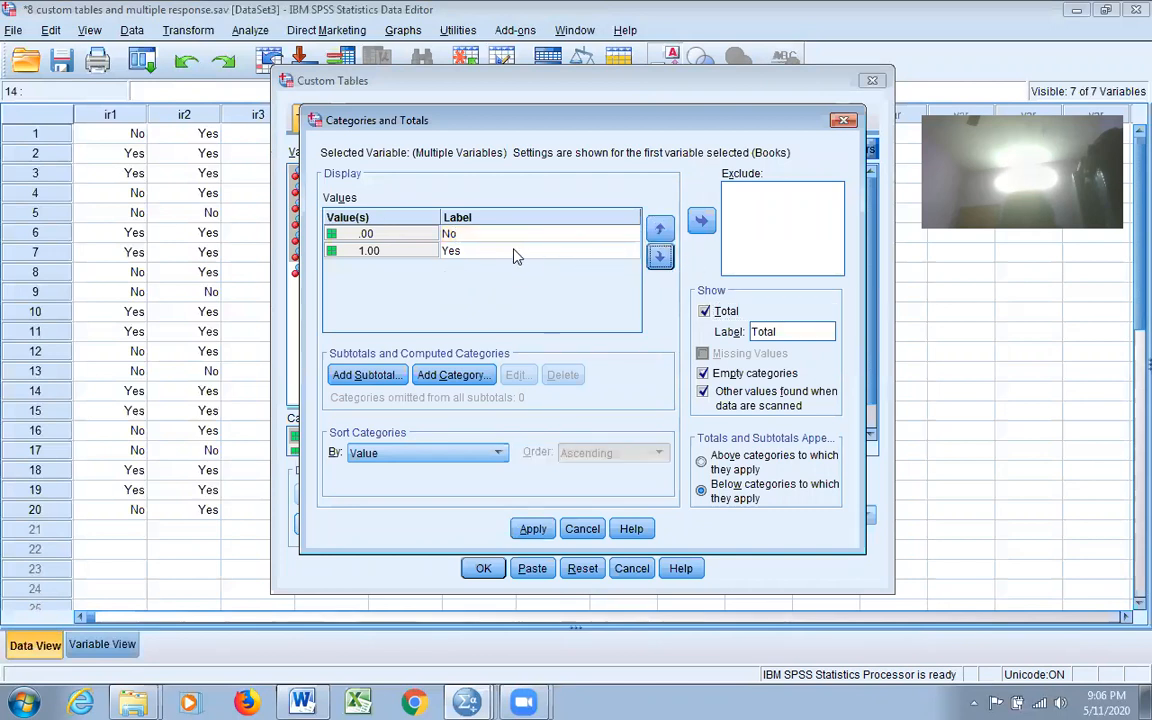
{"action": "left_click", "coordinate": [504, 251]}
{"action": "left_click", "coordinate": [660, 230]}
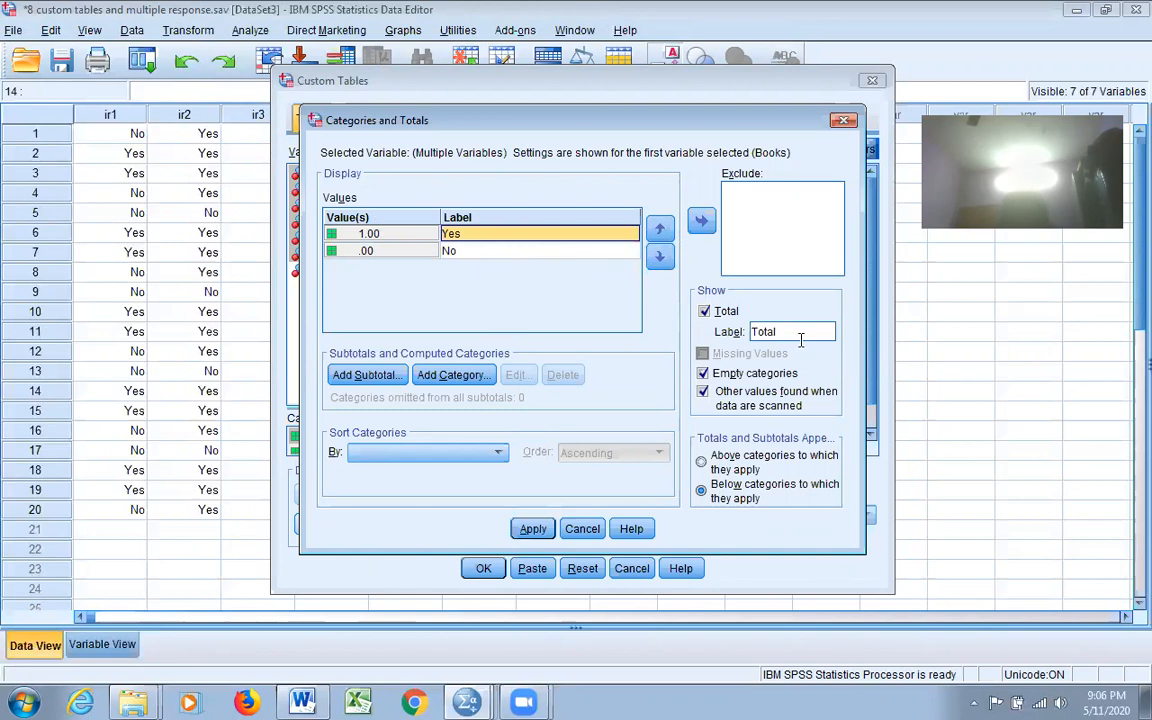
{"action": "left_click", "coordinate": [530, 530]}
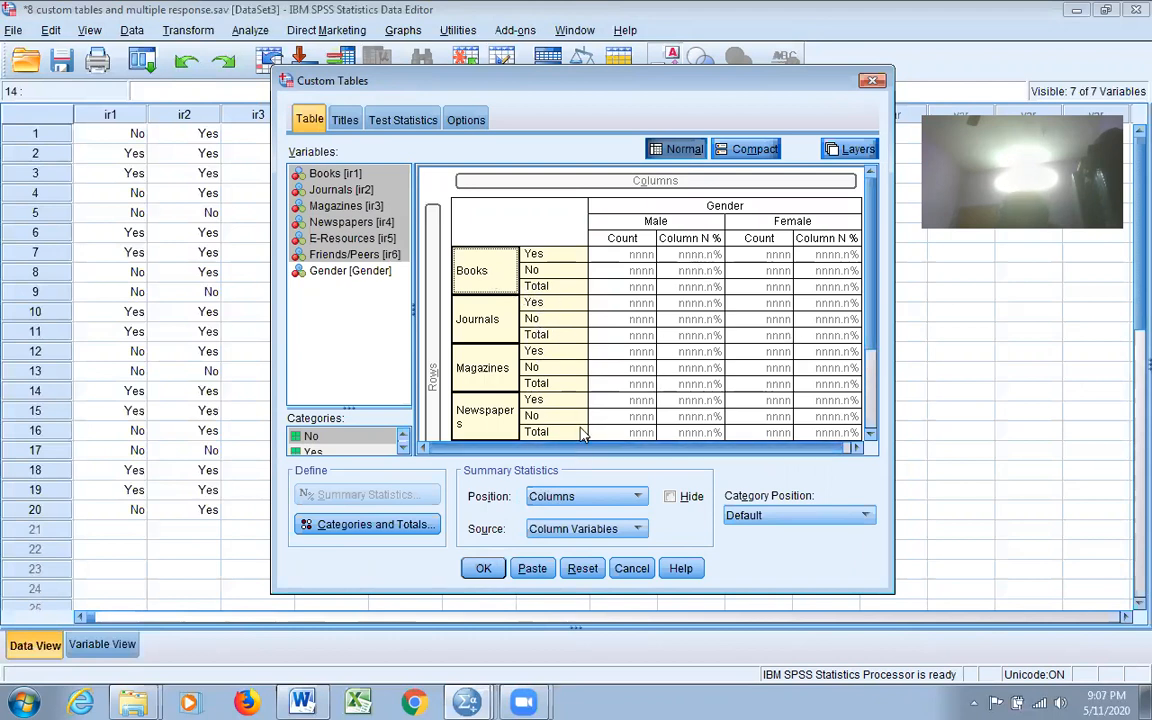
Step: Run the custom table and select the resulting resources-by-Gender table in the Viewer
{"action": "left_click", "coordinate": [484, 569]}
{"action": "scroll", "coordinate": [980, 403], "scroll_direction": "down", "scroll_amount": 1}
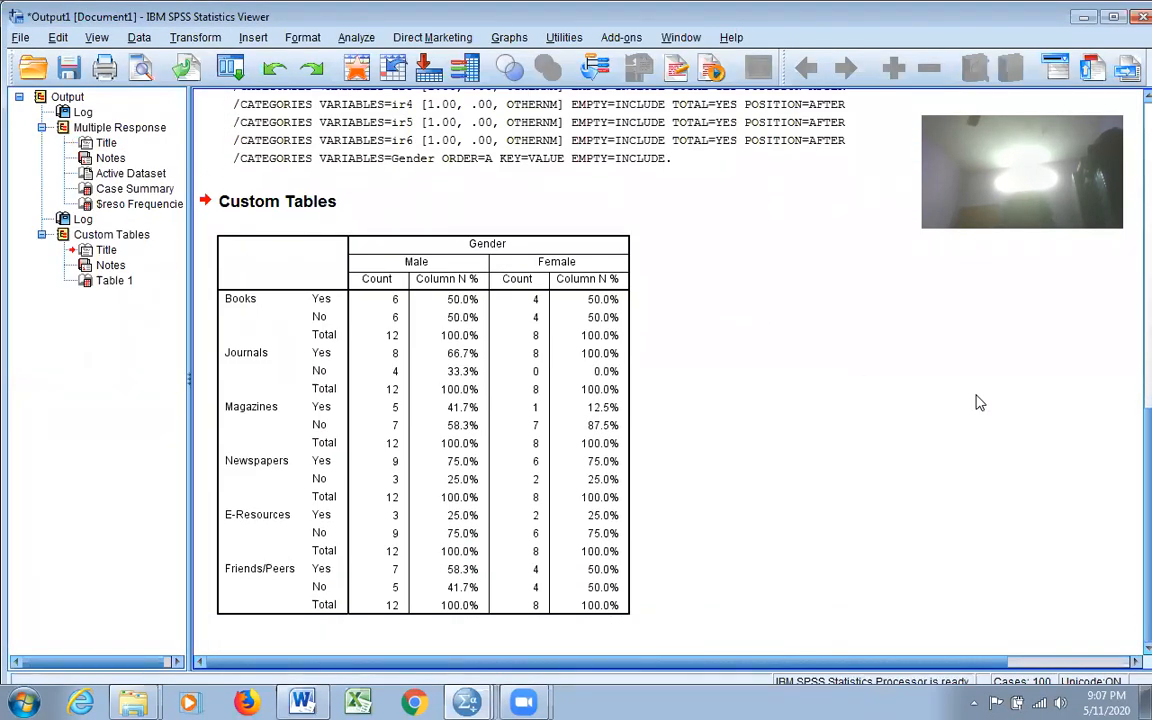
{"action": "left_click", "coordinate": [283, 620]}
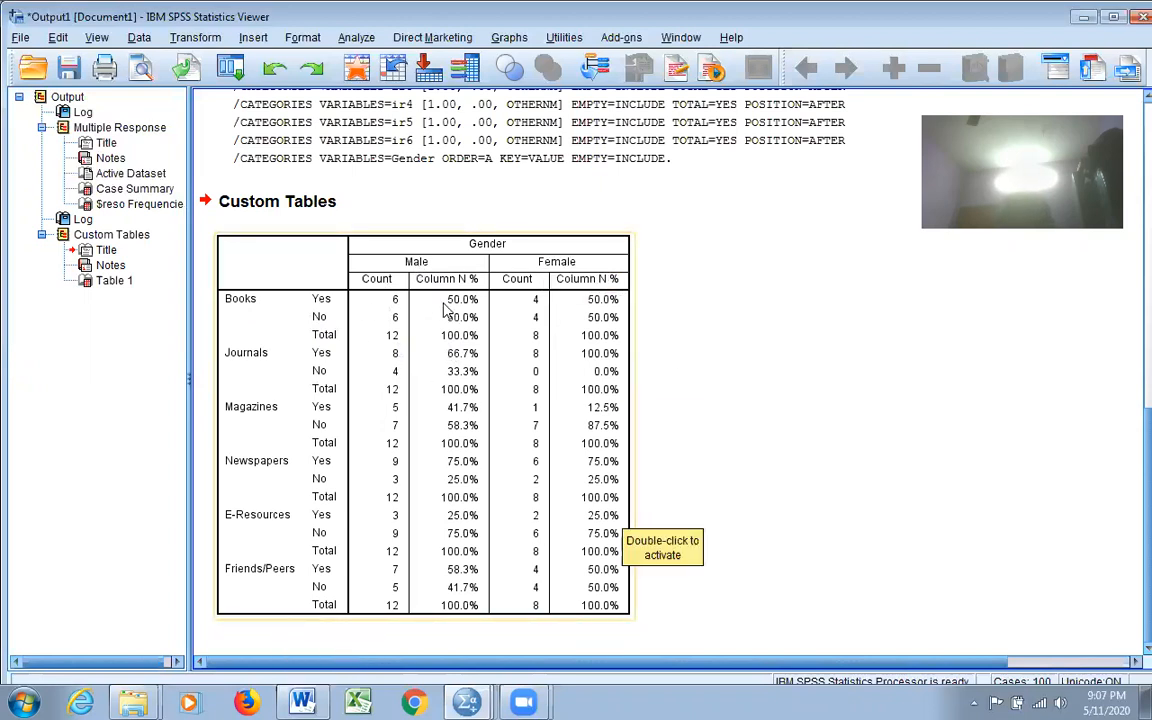
Step: Reopen Analyze > Custom Tables with the resources-by-Gender layout after clearing the output
{"action": "left_click", "coordinate": [356, 37]}
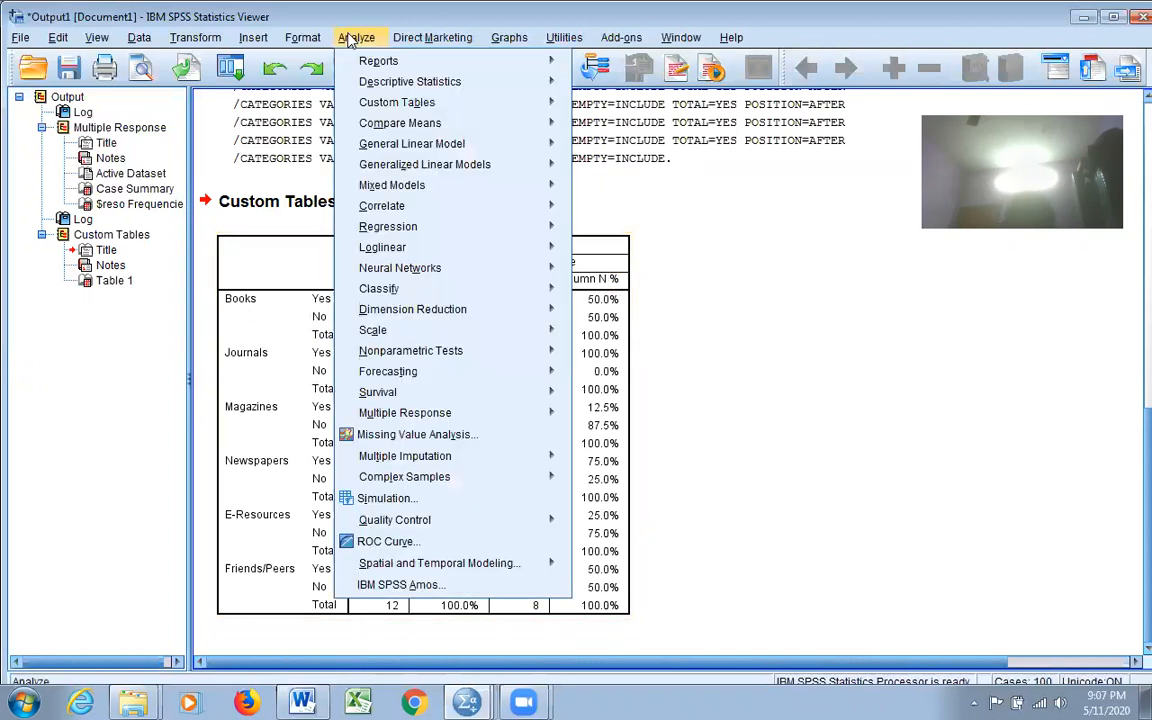
{"action": "mouse_move", "coordinate": [413, 88]}
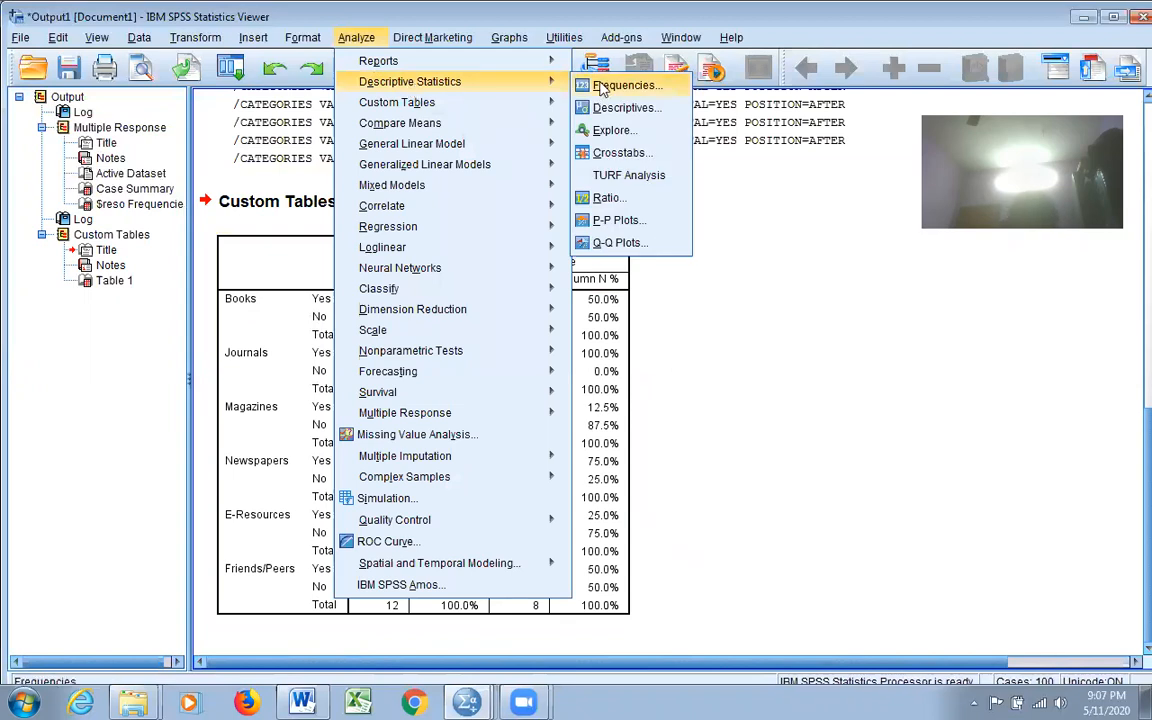
{"action": "left_click", "coordinate": [721, 412]}
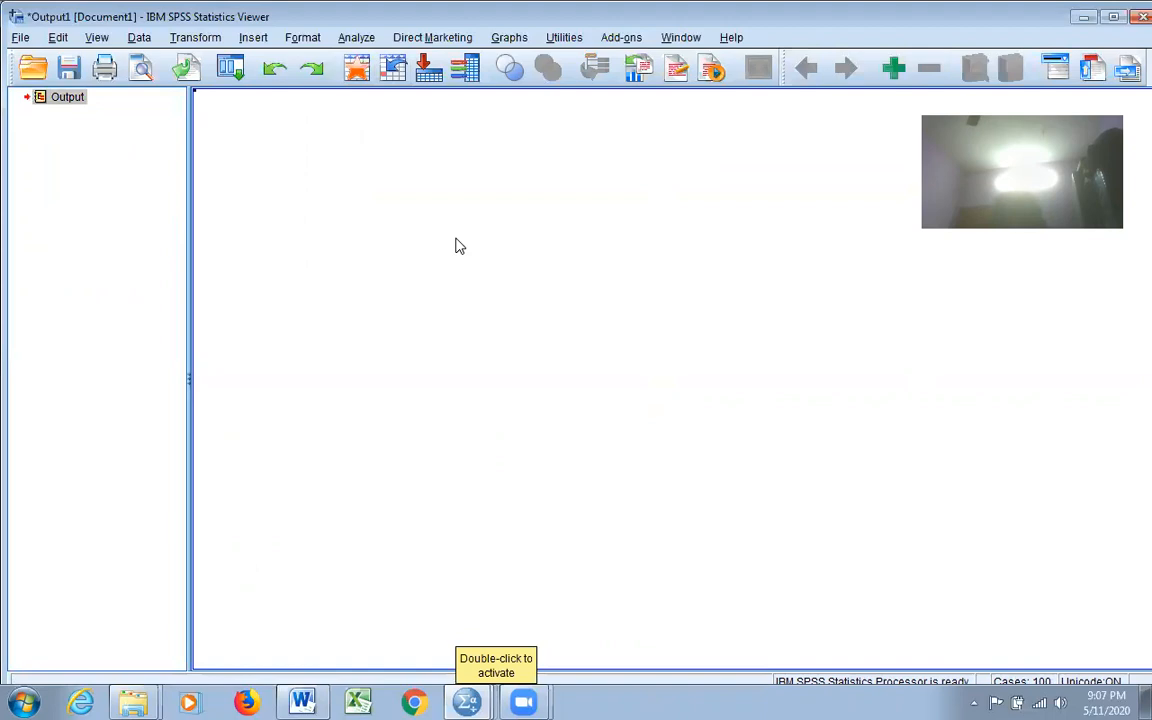
{"action": "left_click", "coordinate": [356, 38]}
{"action": "mouse_move", "coordinate": [360, 101]}
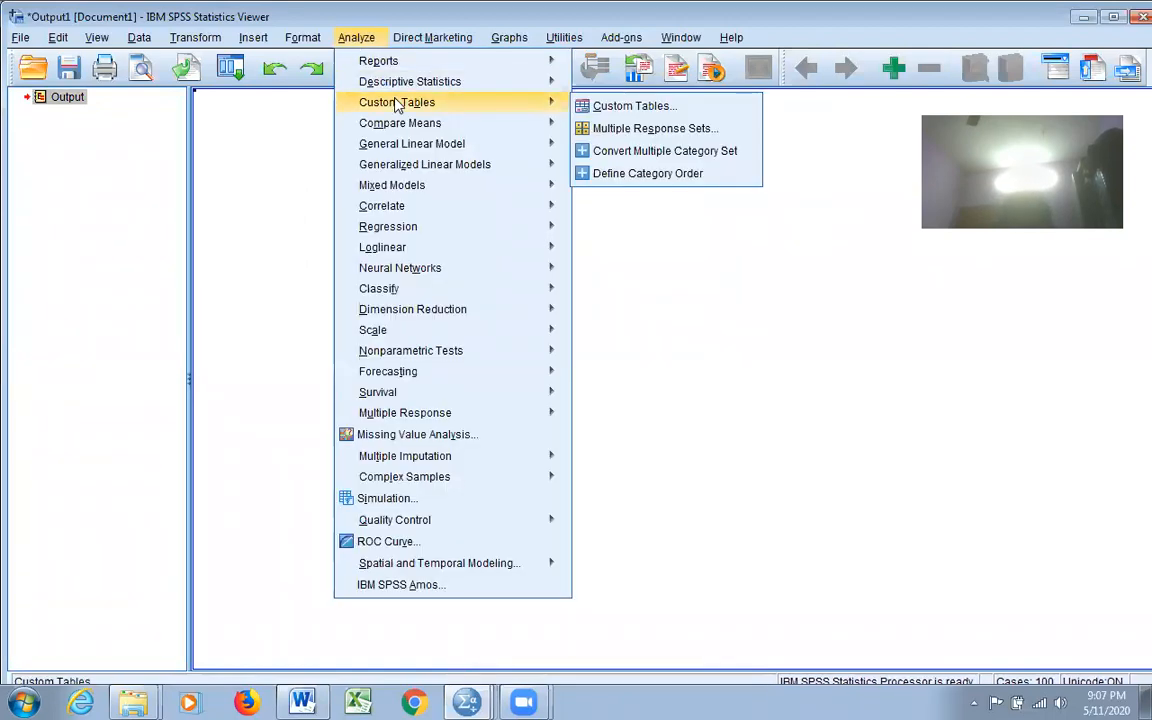
{"action": "left_click", "coordinate": [576, 105]}
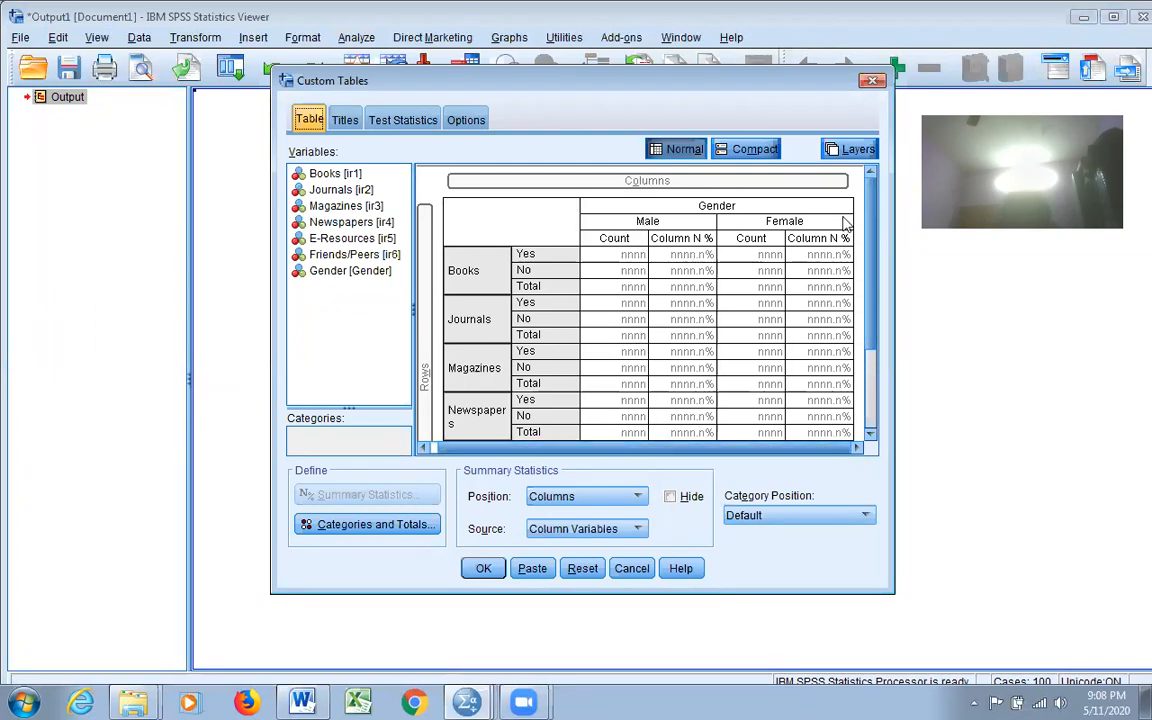
Step: Give Gender Count and Column N % plus a Total column across both genders, and rerun the table
{"action": "left_click", "coordinate": [731, 210]}
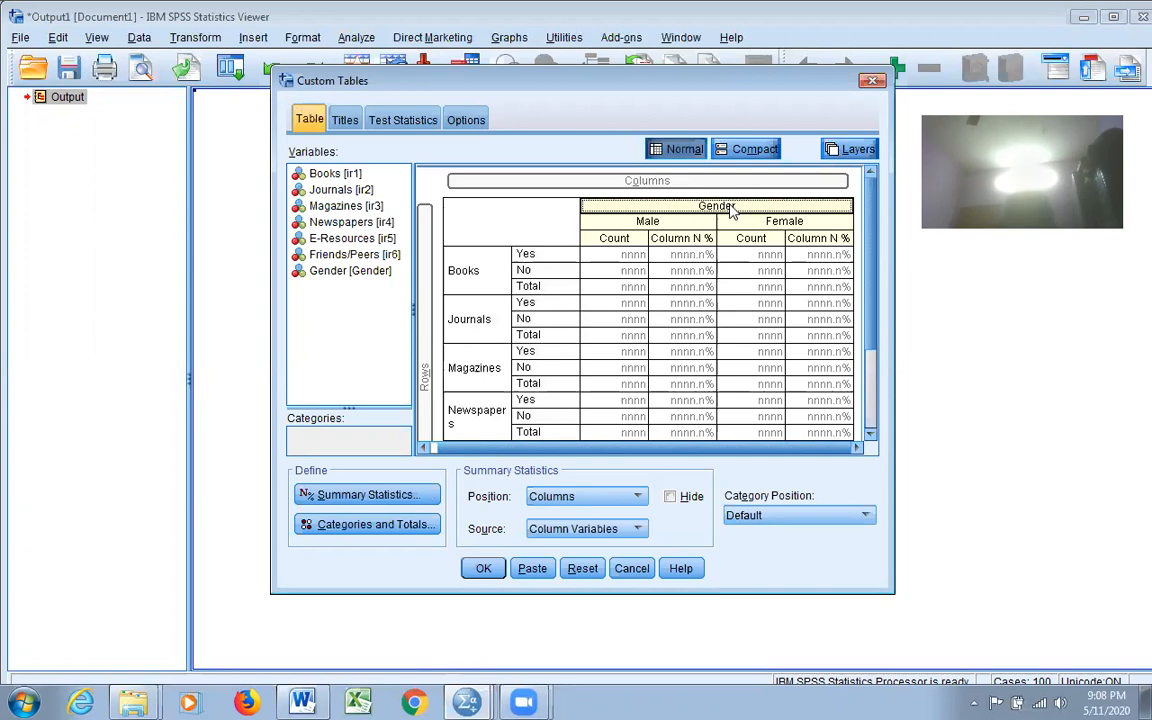
{"action": "left_click", "coordinate": [375, 495]}
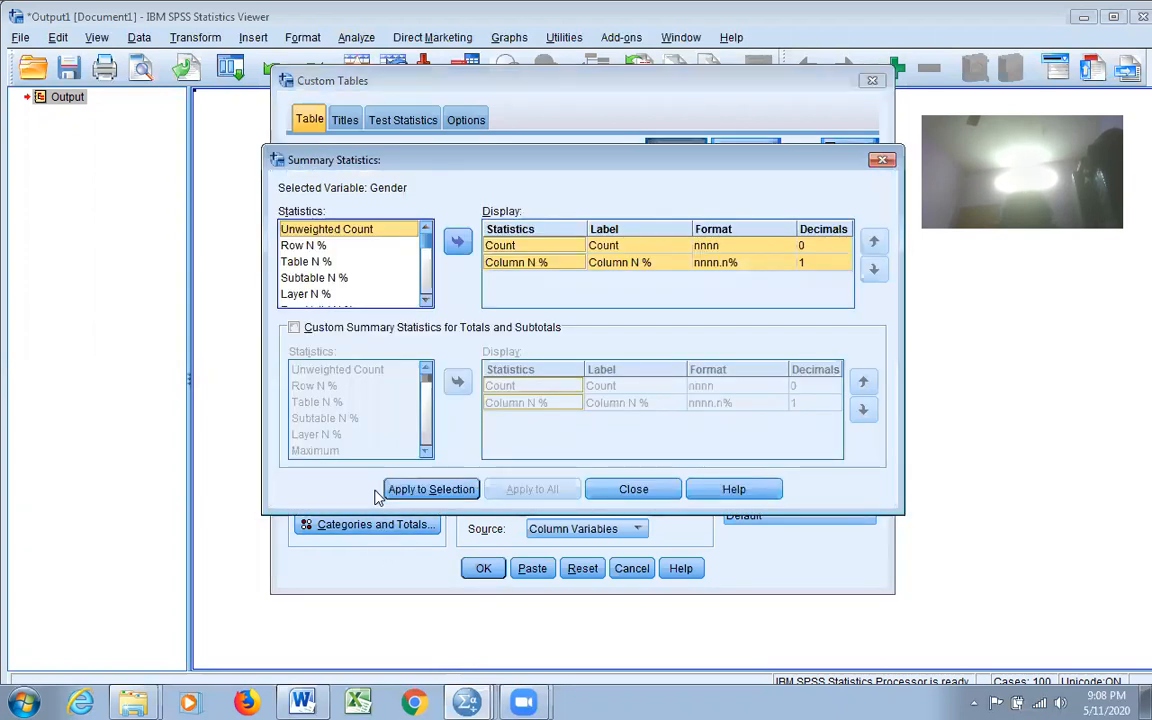
{"action": "left_click", "coordinate": [392, 489]}
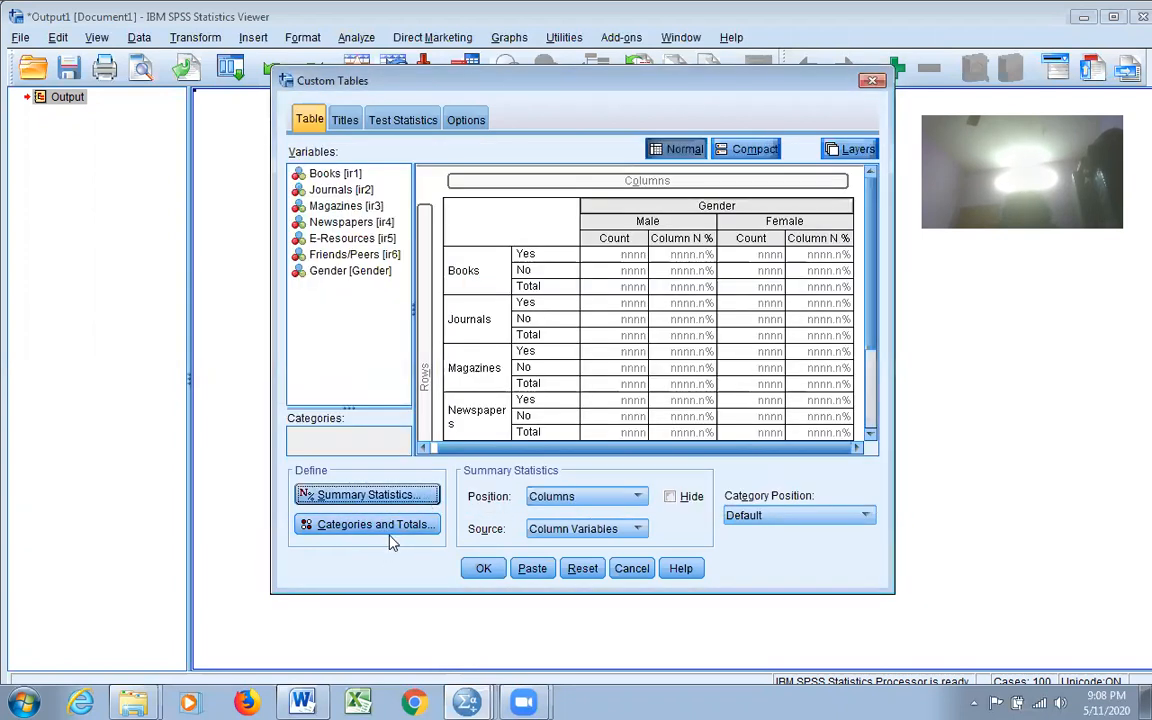
{"action": "left_click", "coordinate": [397, 530]}
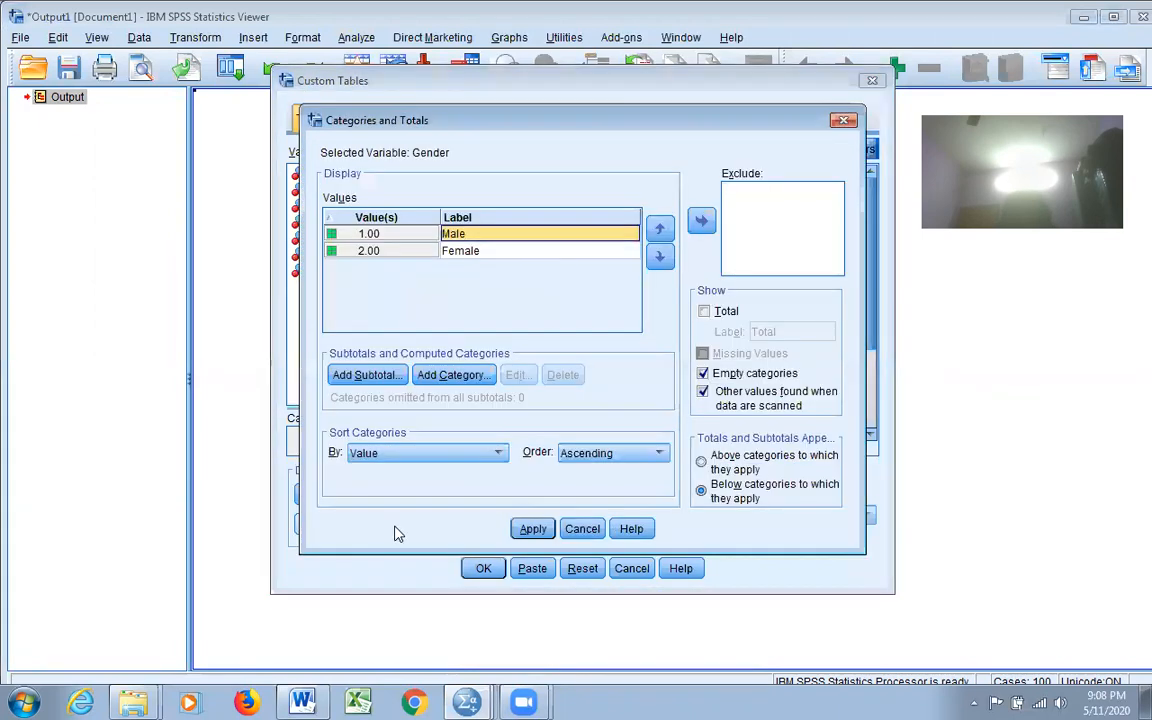
{"action": "left_click", "coordinate": [704, 312]}
{"action": "left_click", "coordinate": [531, 528]}
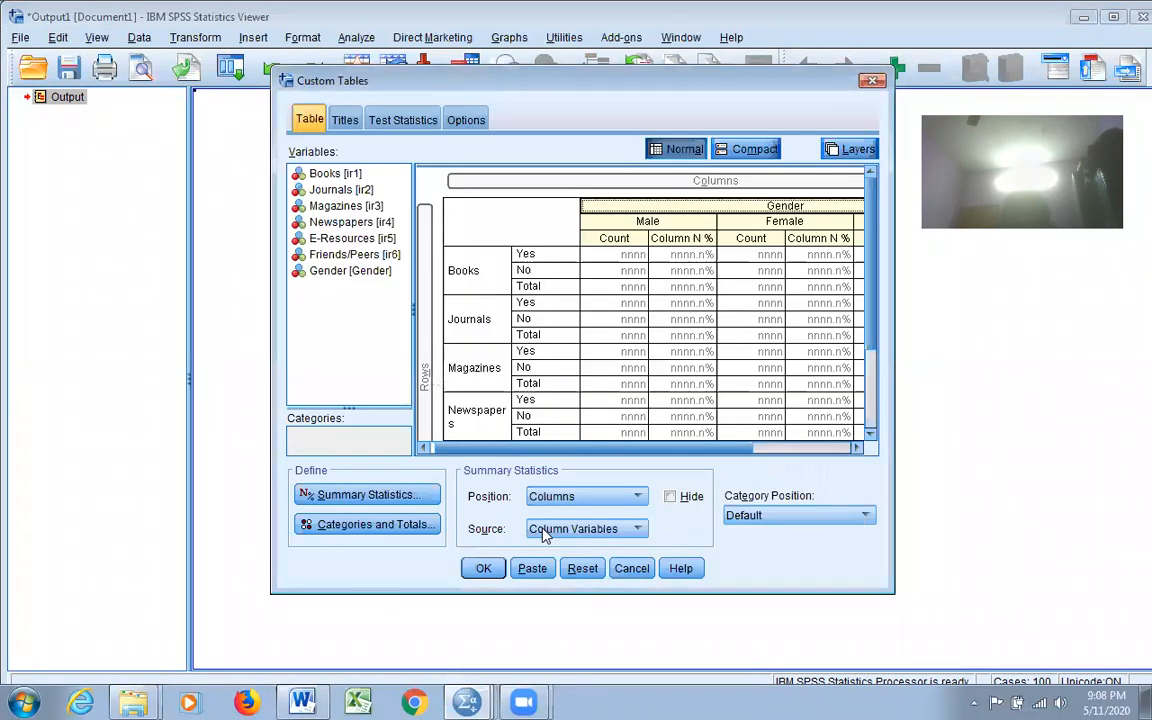
{"action": "left_click_drag", "start_coordinate": [735, 450], "coordinate": [859, 452]}
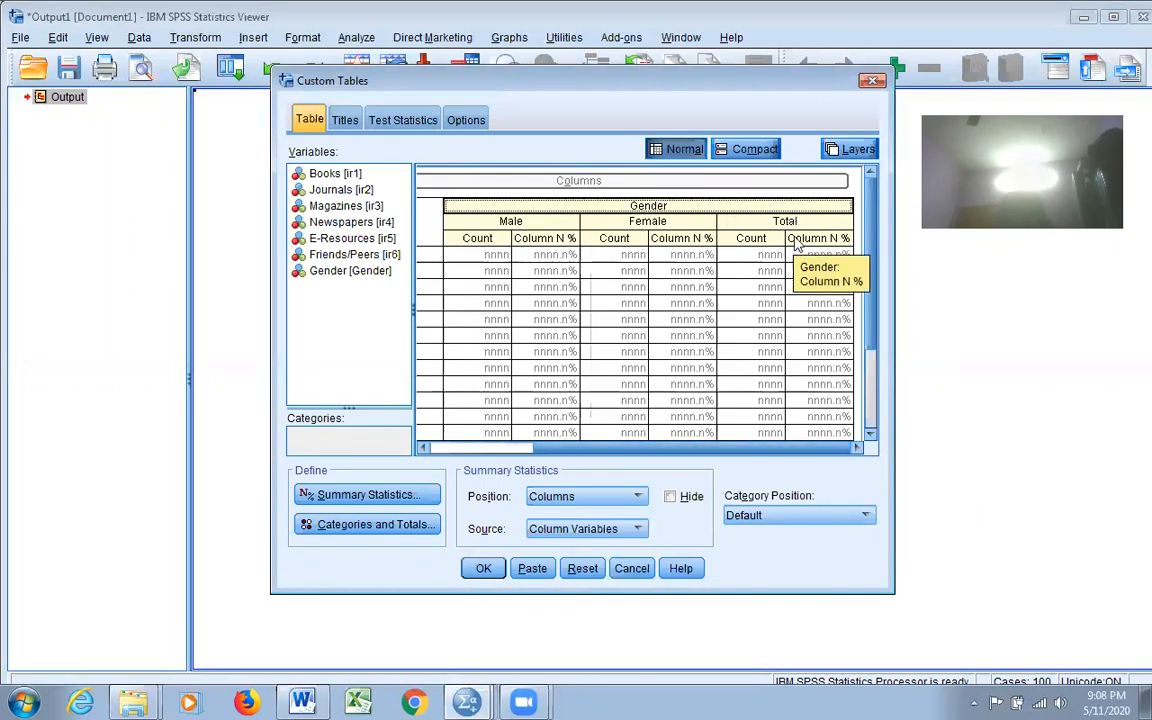
{"action": "left_click", "coordinate": [479, 569]}
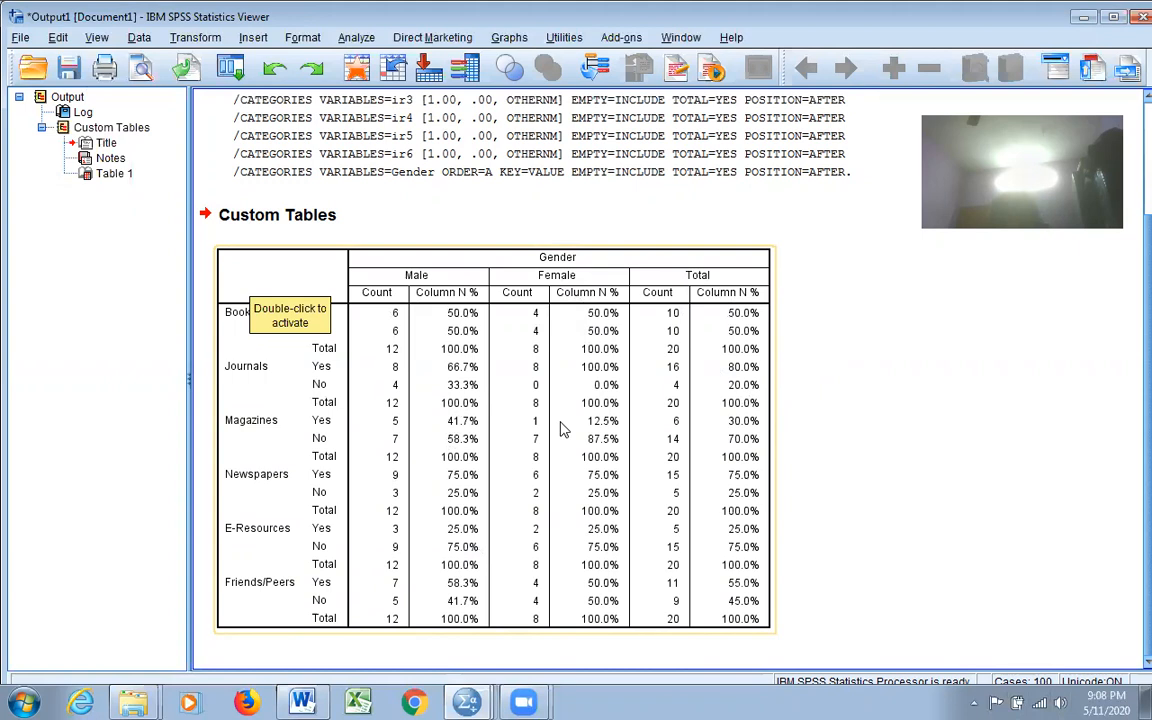
Step: Delete all Viewer output with Ctrl+A and Delete, then reopen the Custom Tables builder
{"action": "key", "text": "ctrl+a"}
{"action": "key", "text": "Delete"}
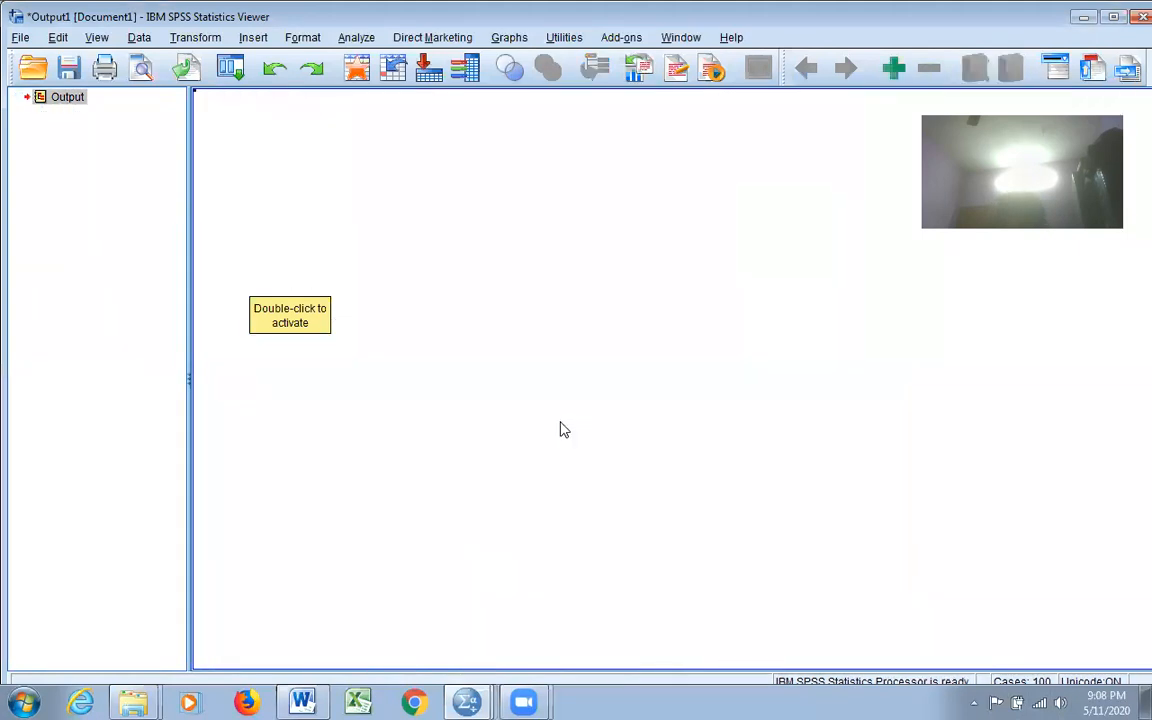
{"action": "left_click", "coordinate": [352, 44]}
{"action": "mouse_move", "coordinate": [405, 107]}
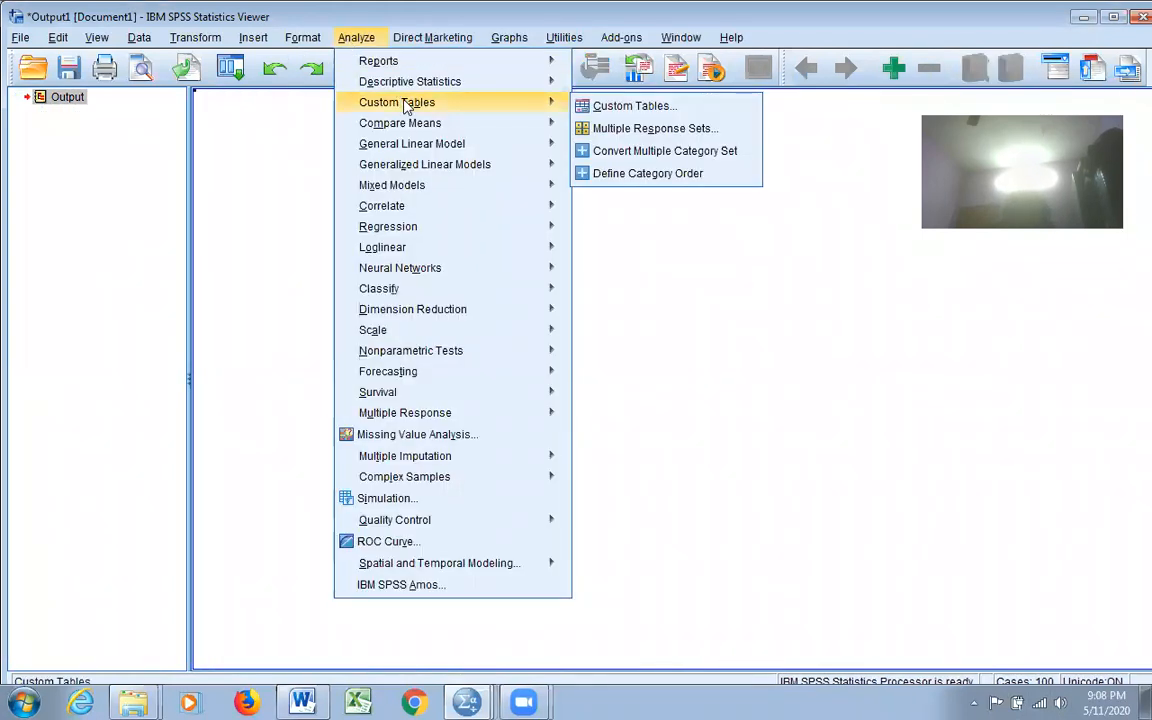
{"action": "left_click", "coordinate": [615, 106]}
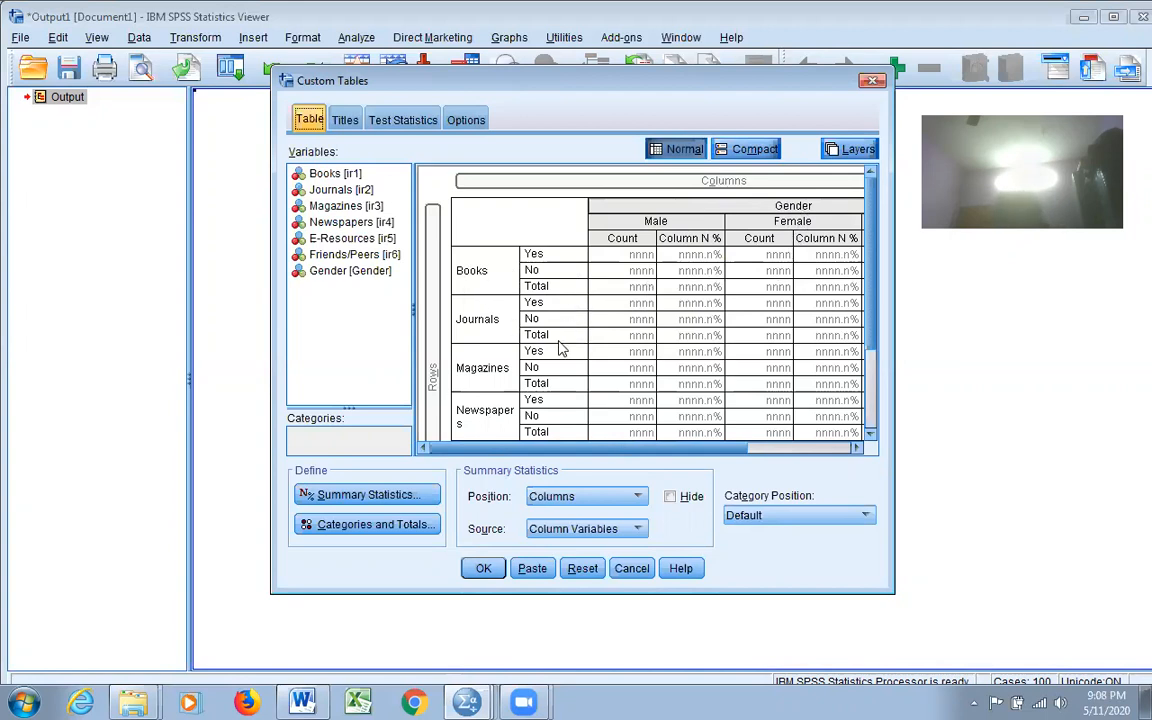
Step: Add Pearson chi-square tests of independence, run the table, review it, and minimise the Viewer
{"action": "left_click", "coordinate": [420, 124]}
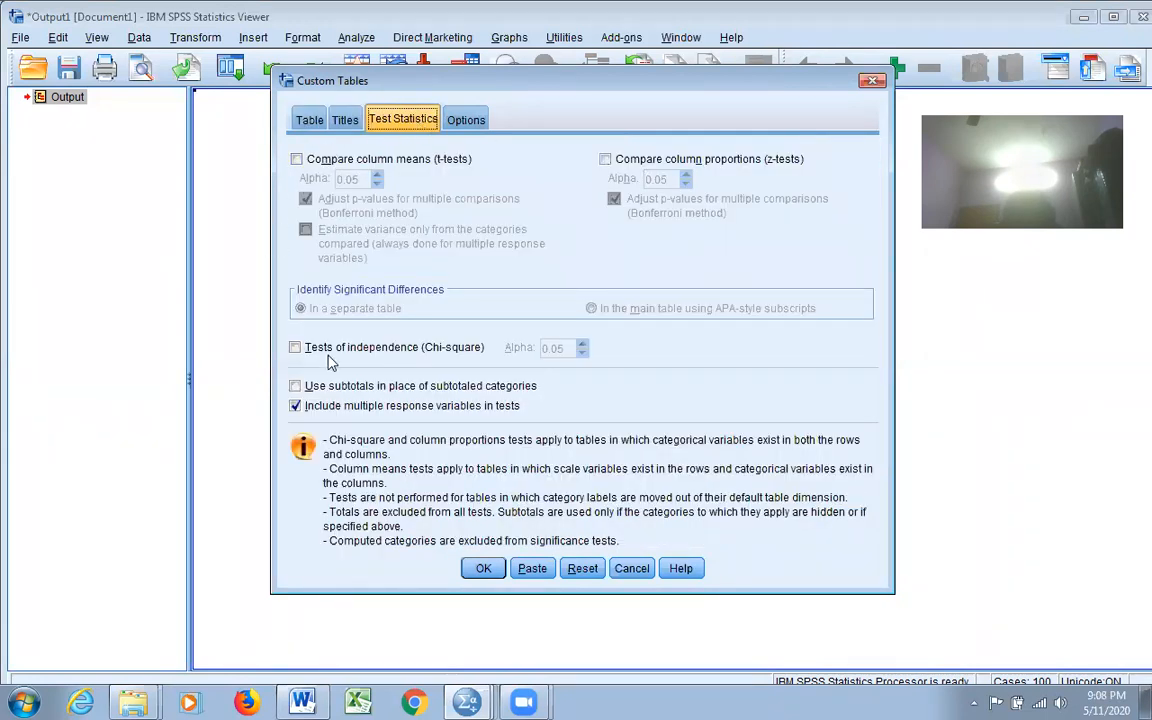
{"action": "left_click", "coordinate": [295, 349]}
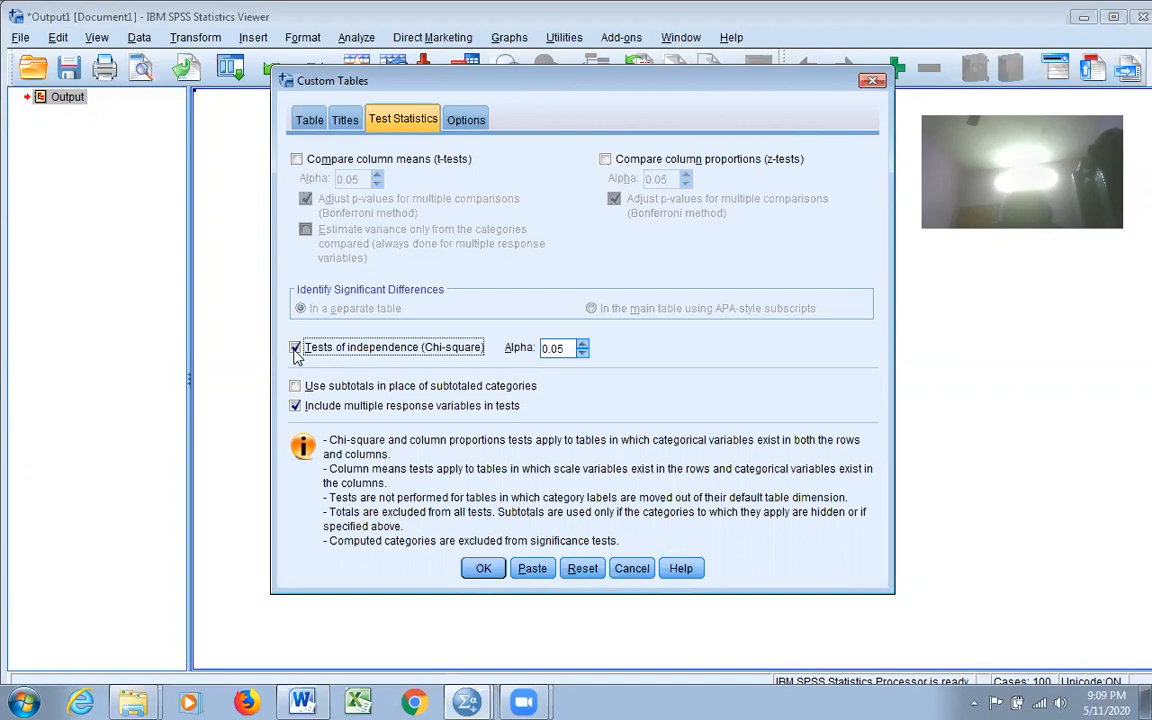
{"action": "left_click", "coordinate": [483, 568]}
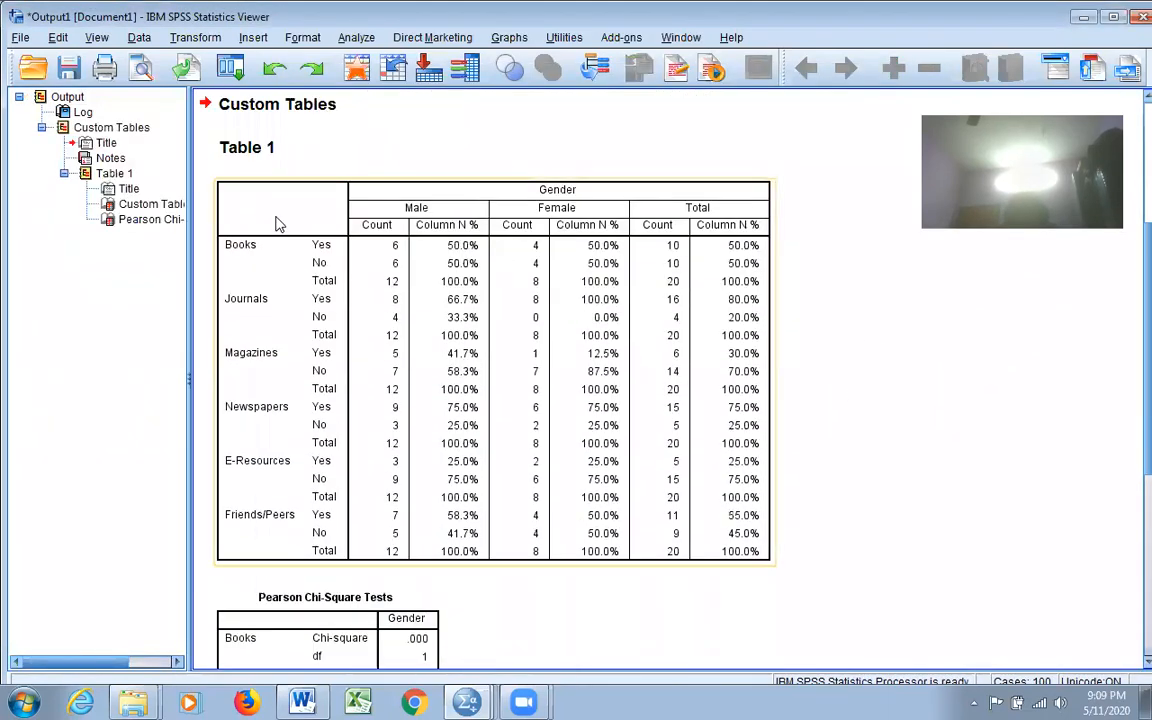
{"action": "scroll", "coordinate": [527, 262], "scroll_direction": "down", "scroll_amount": 8}
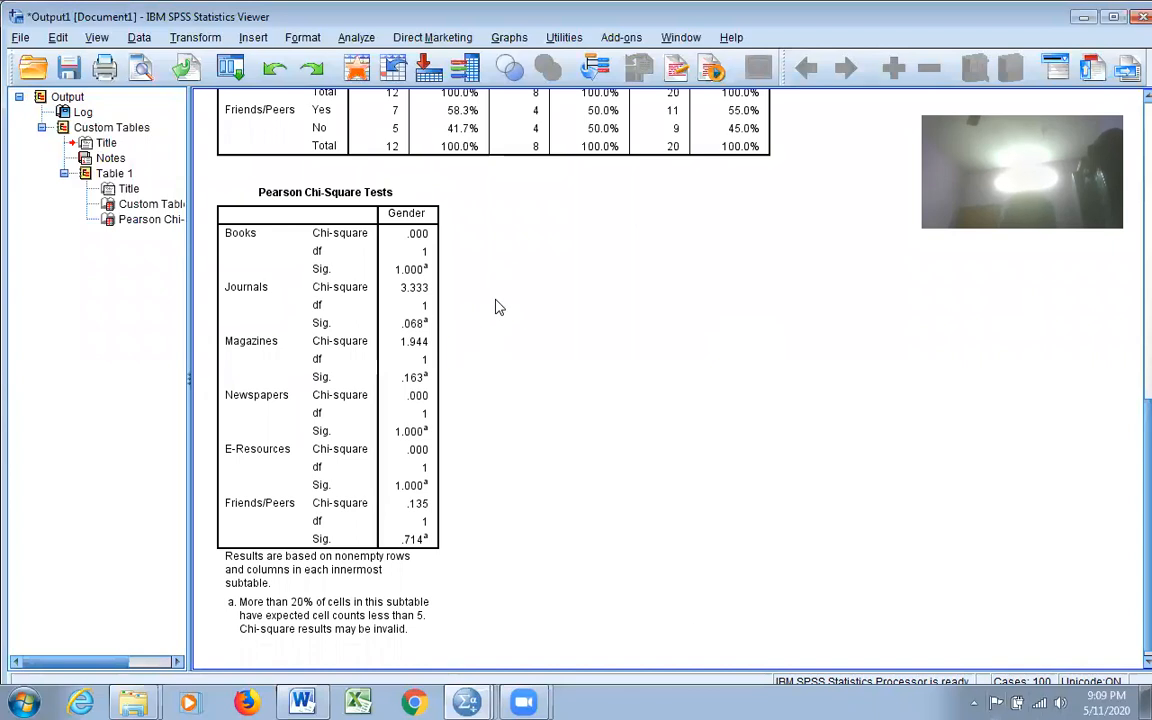
{"action": "scroll", "coordinate": [778, 470], "scroll_direction": "up", "scroll_amount": 10}
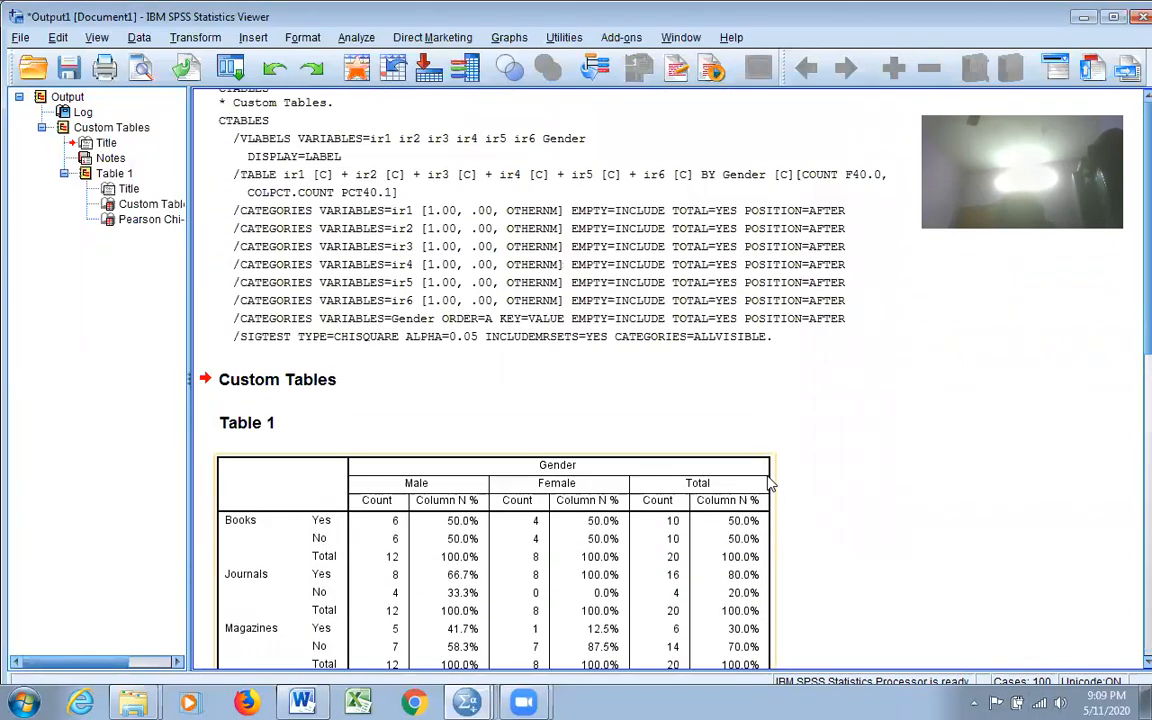
{"action": "left_click", "coordinate": [1083, 18]}
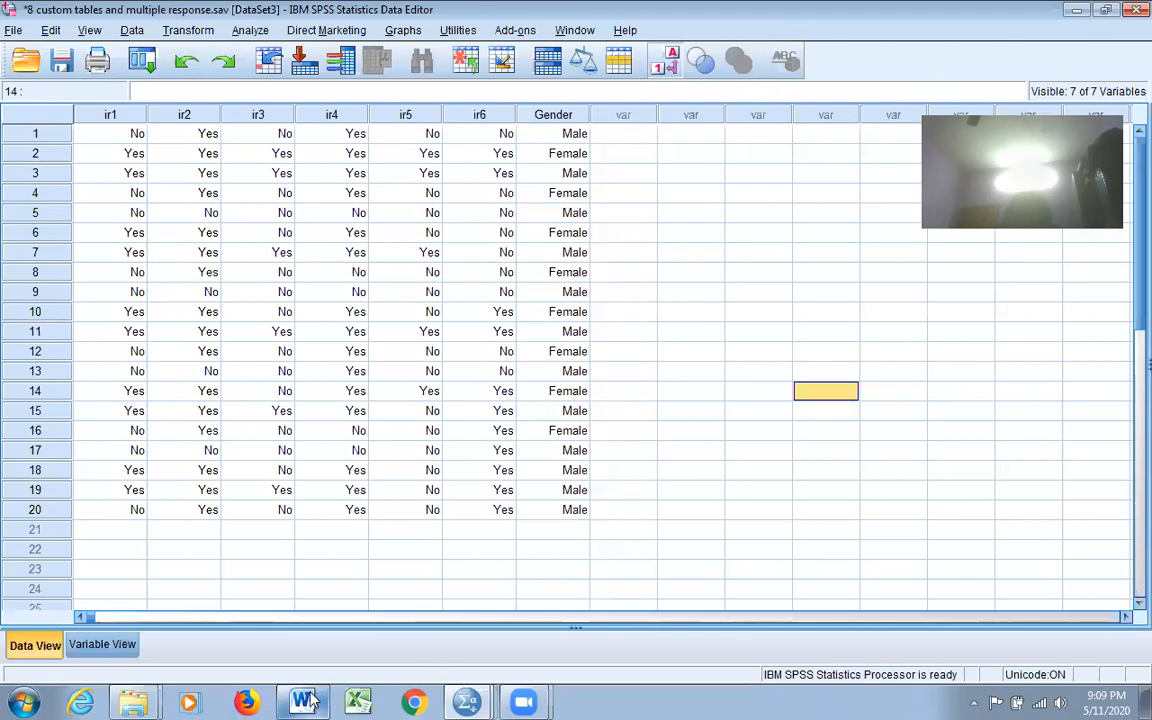
Step: Switch to the Word notes and scroll to the Multiple Responses Analysis / Custom Tables list
{"action": "key", "text": "alt+Tab"}
{"action": "scroll", "coordinate": [576, 387], "scroll_direction": "up", "scroll_amount": 20}
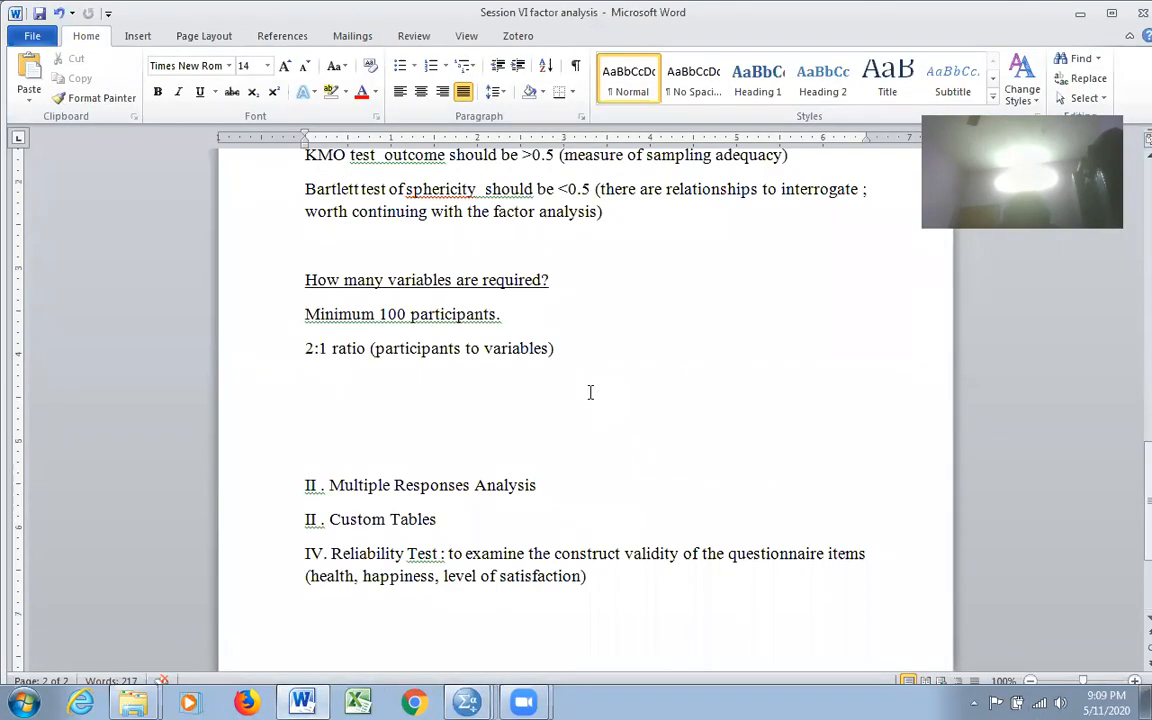
{"action": "scroll", "coordinate": [590, 392], "scroll_direction": "down", "scroll_amount": 20}
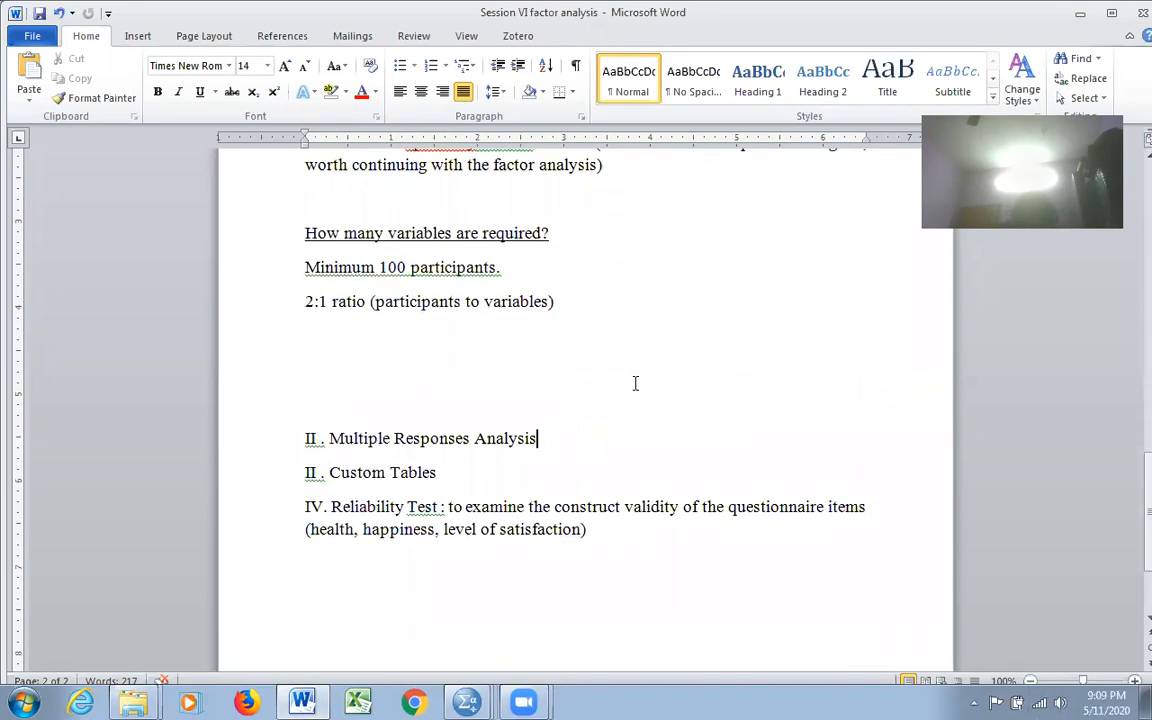
{"action": "scroll", "coordinate": [671, 362], "scroll_direction": "down", "scroll_amount": 3}
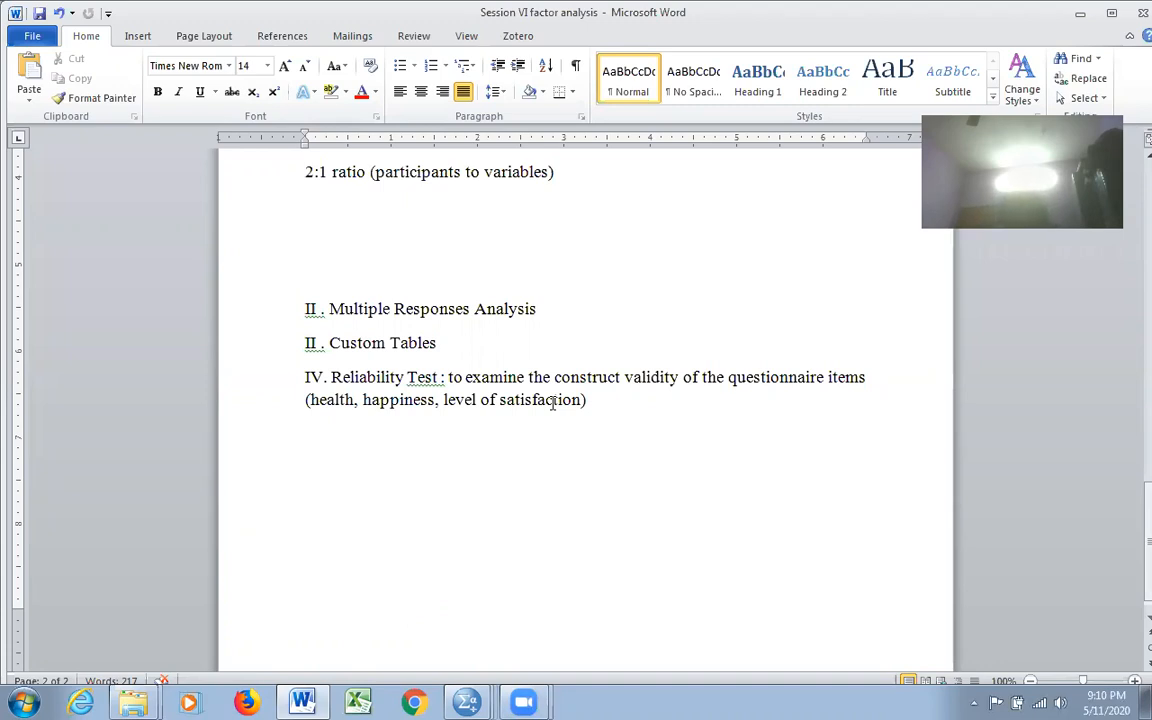
{"action": "scroll", "coordinate": [689, 468], "scroll_direction": "down", "scroll_amount": 1}
{"action": "left_click", "coordinate": [689, 469]}
{"action": "key", "text": "Return"}
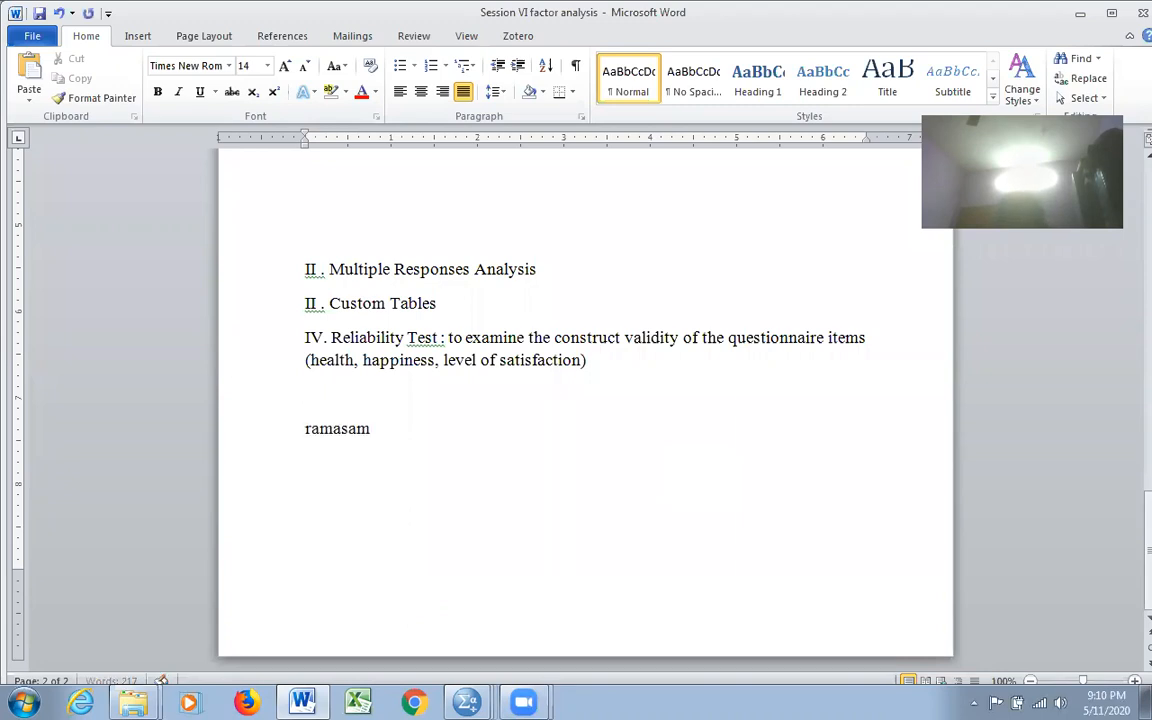
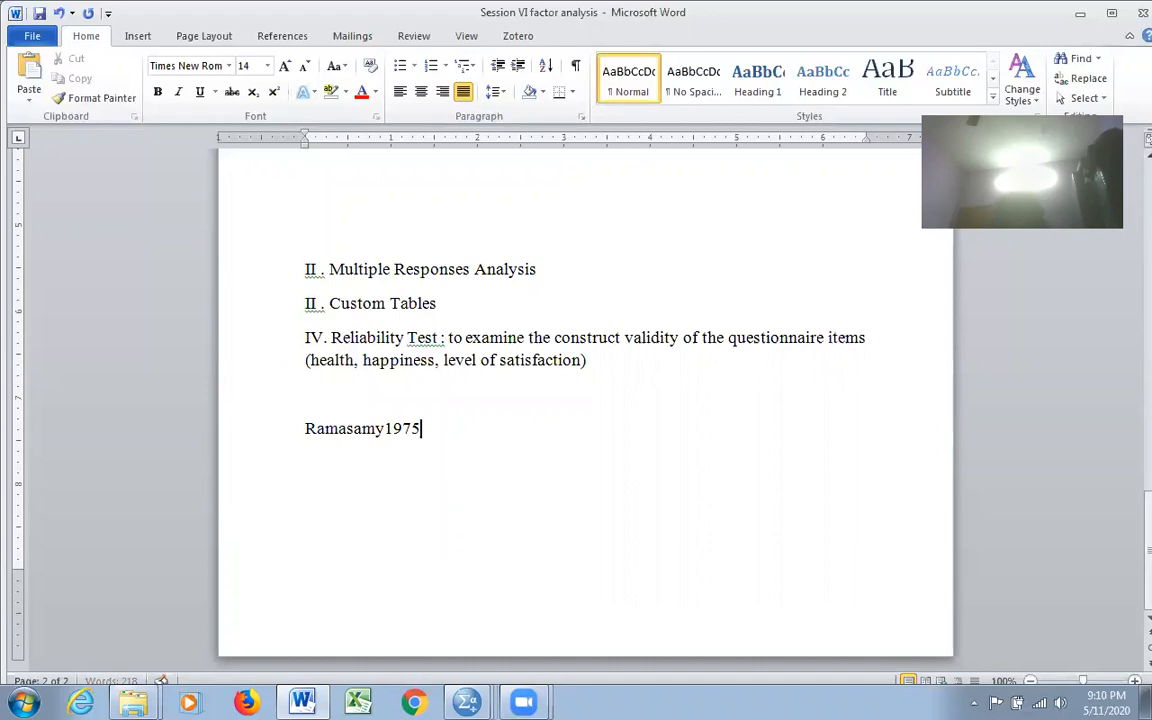
{"action": "key", "text": "Home"}
{"action": "type", "text": "r"}
{"action": "key", "text": "Delete"}
{"action": "key", "text": "End"}
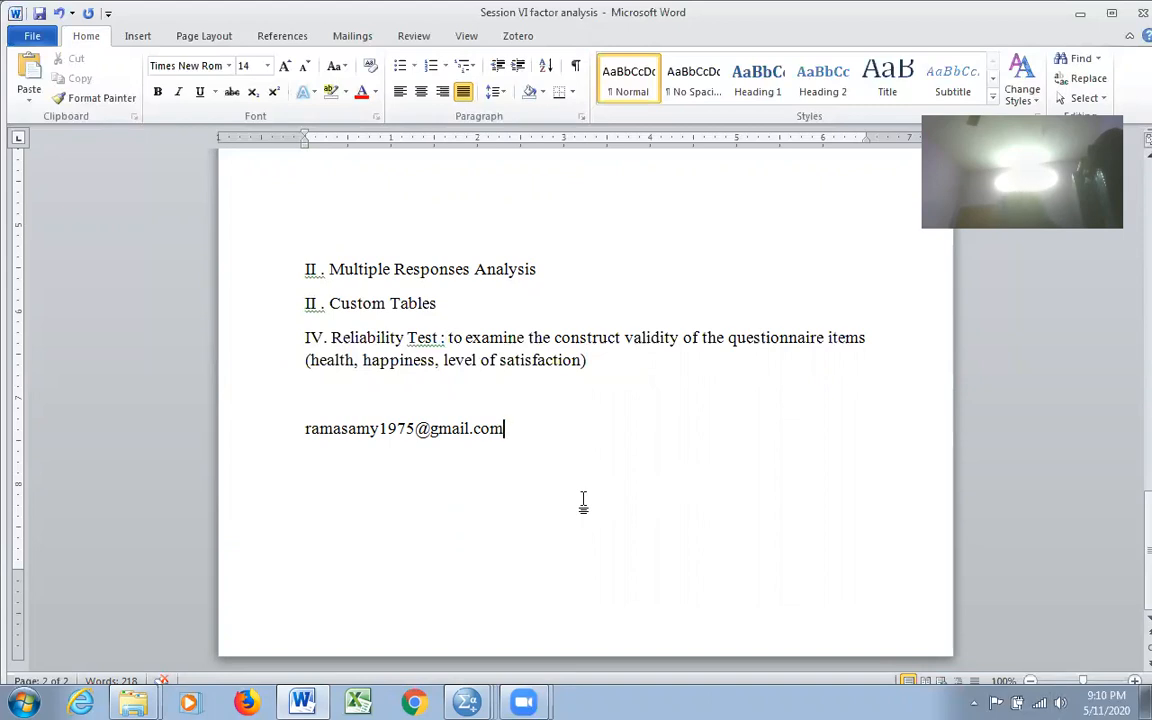
{"action": "key", "text": "alt+Tab"}
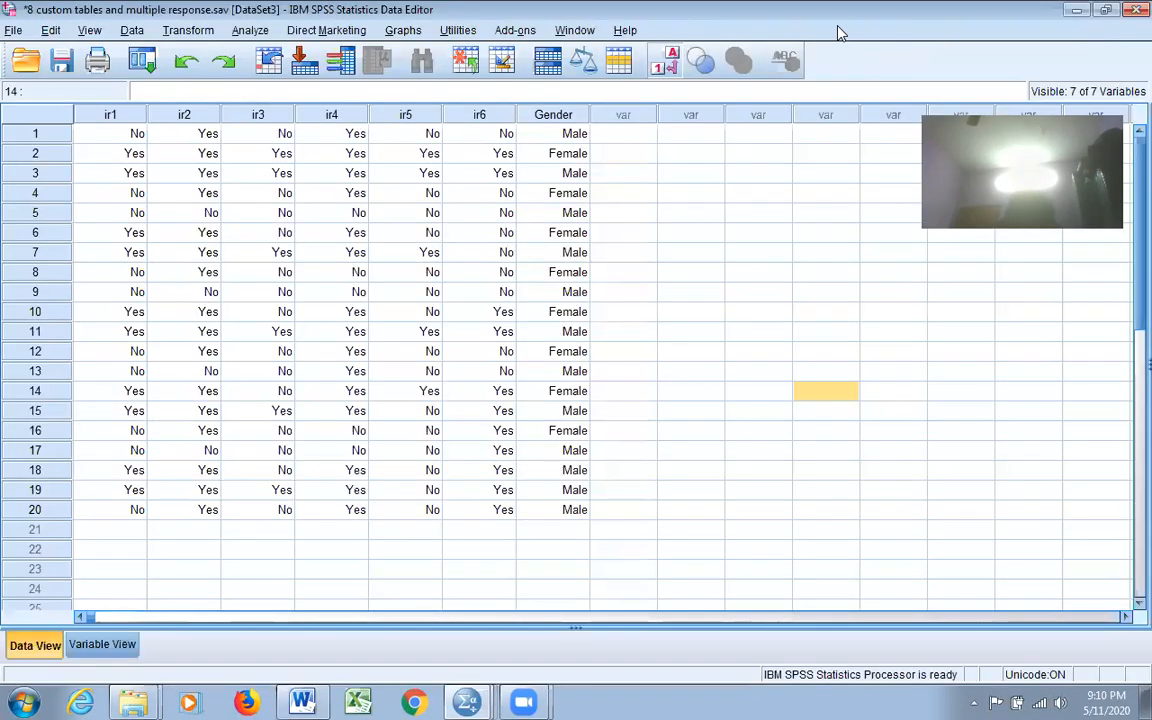